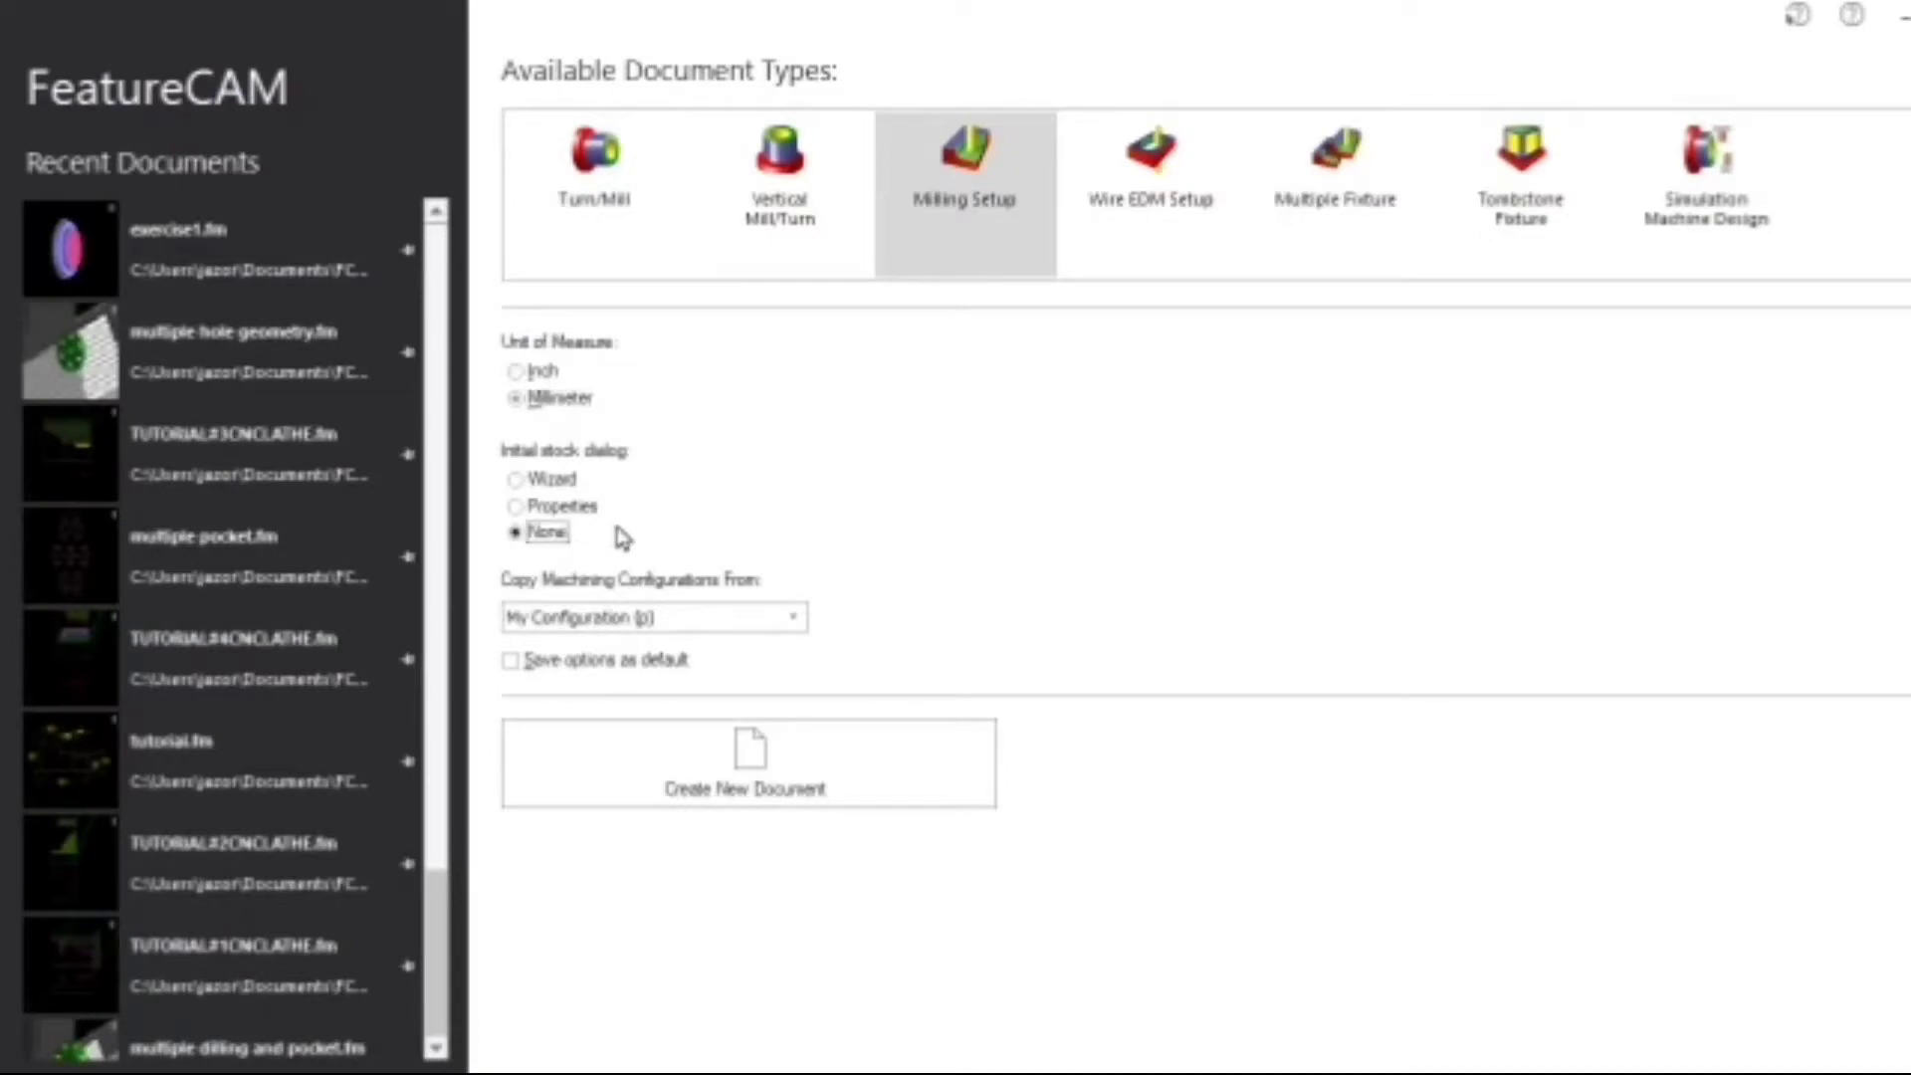
Create a milling document with the stock wizard and define block stock 250 mm wide, 350 mm long and 30 mm thick
click(560, 481)
click(754, 766)
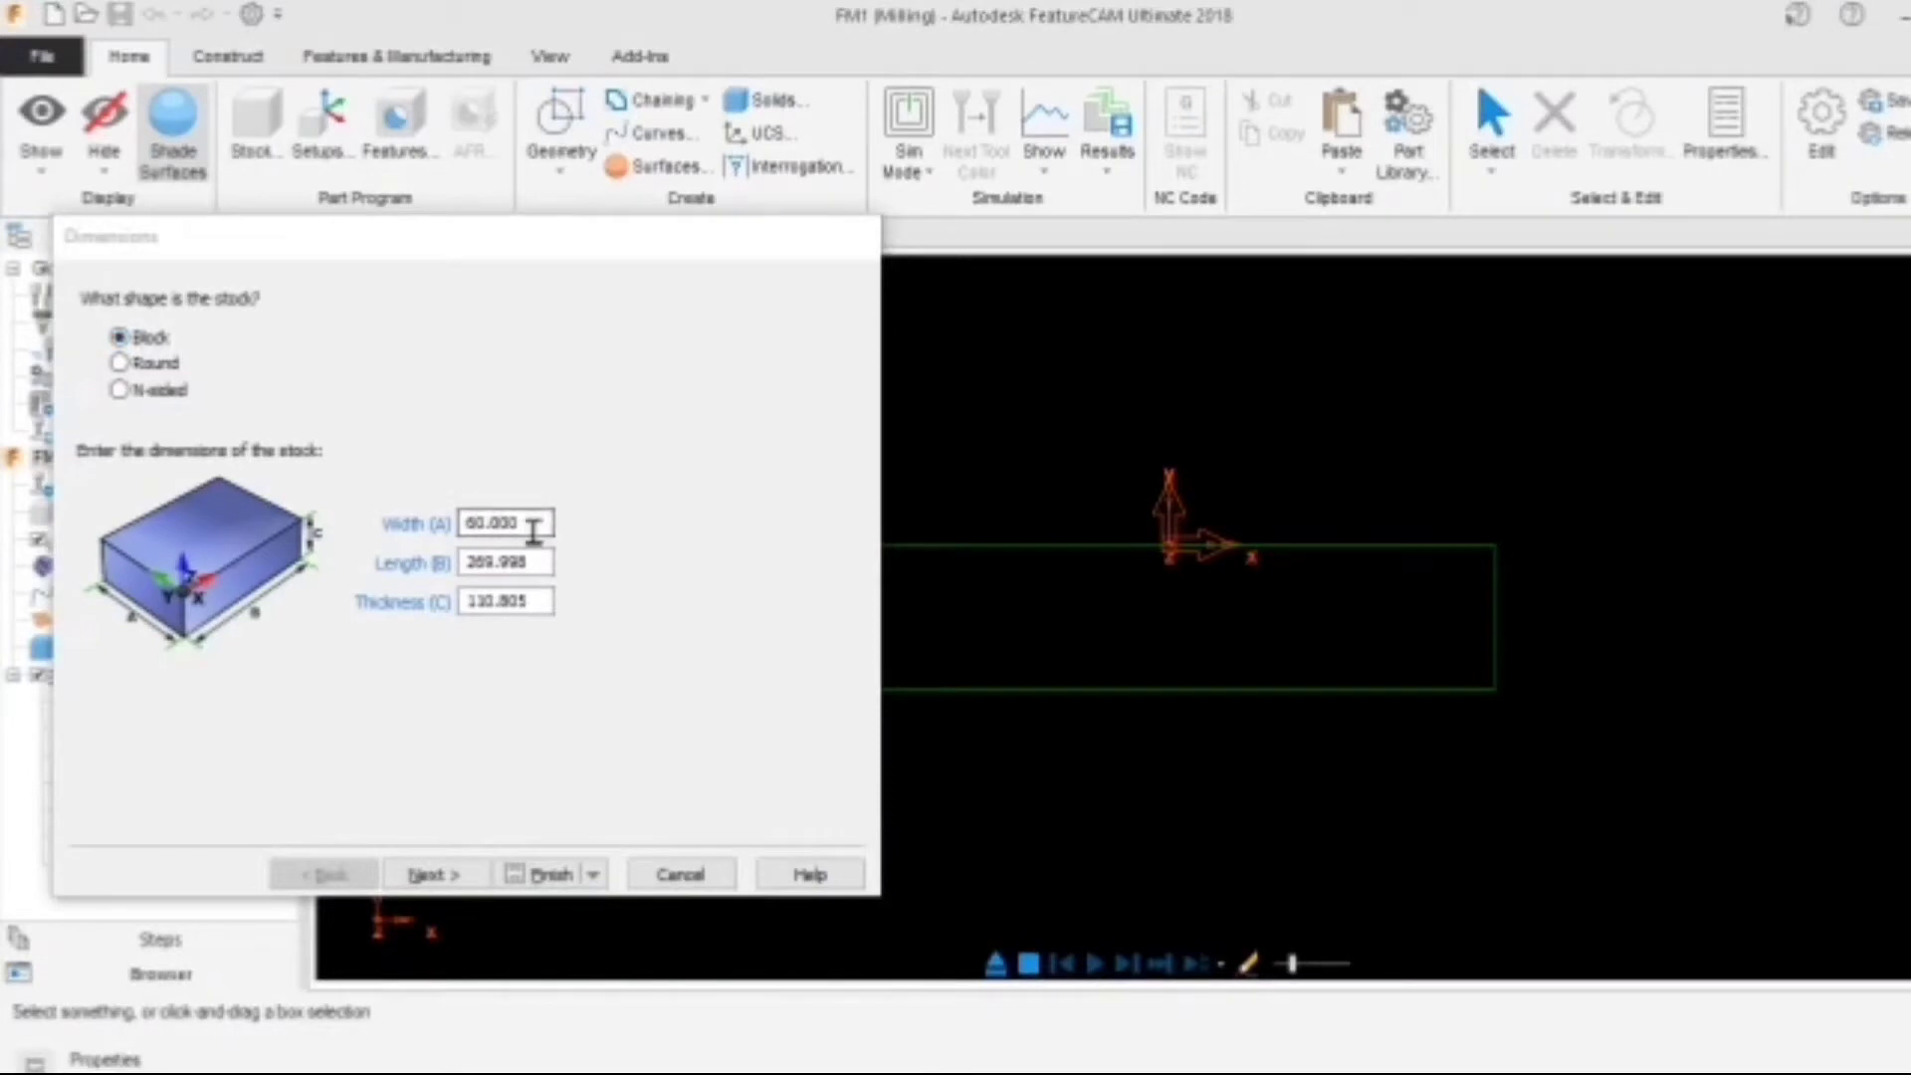
double_click(533, 523)
text(250)
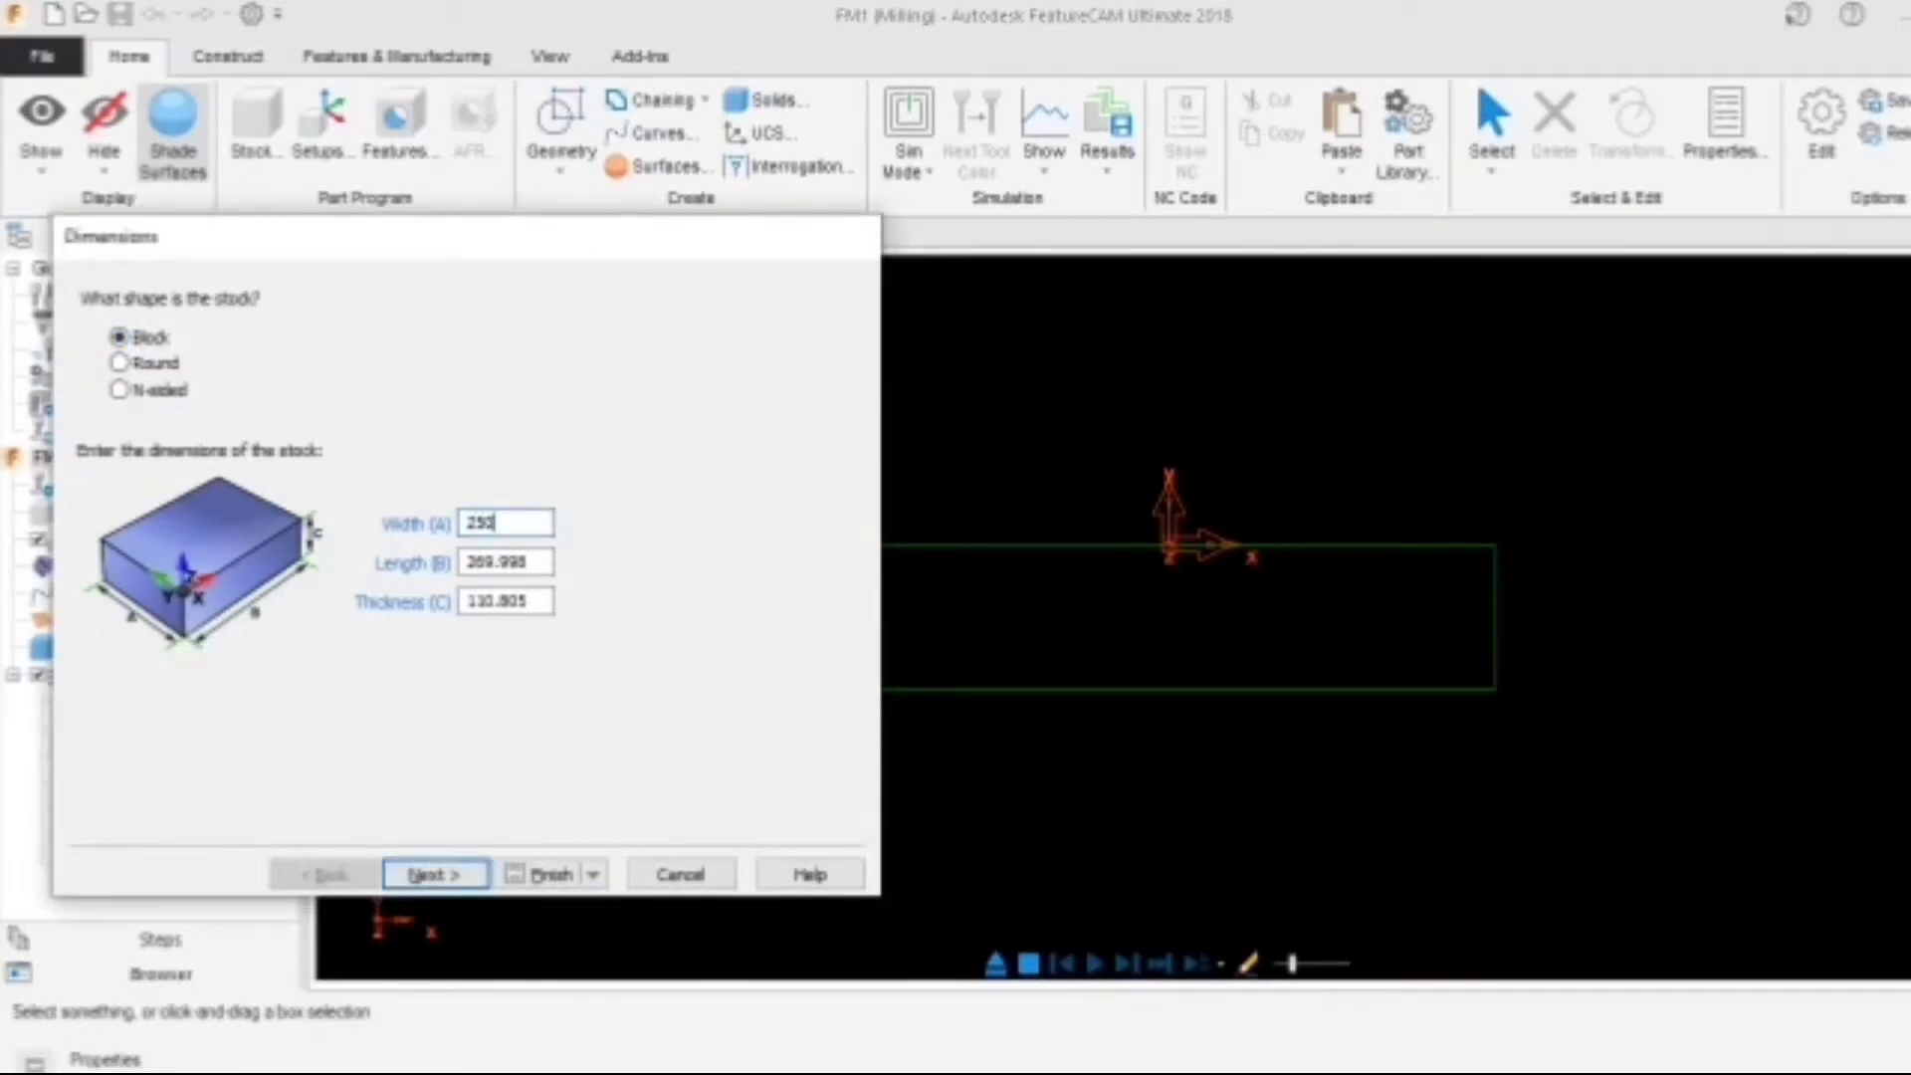
key(Tab)
text(25)
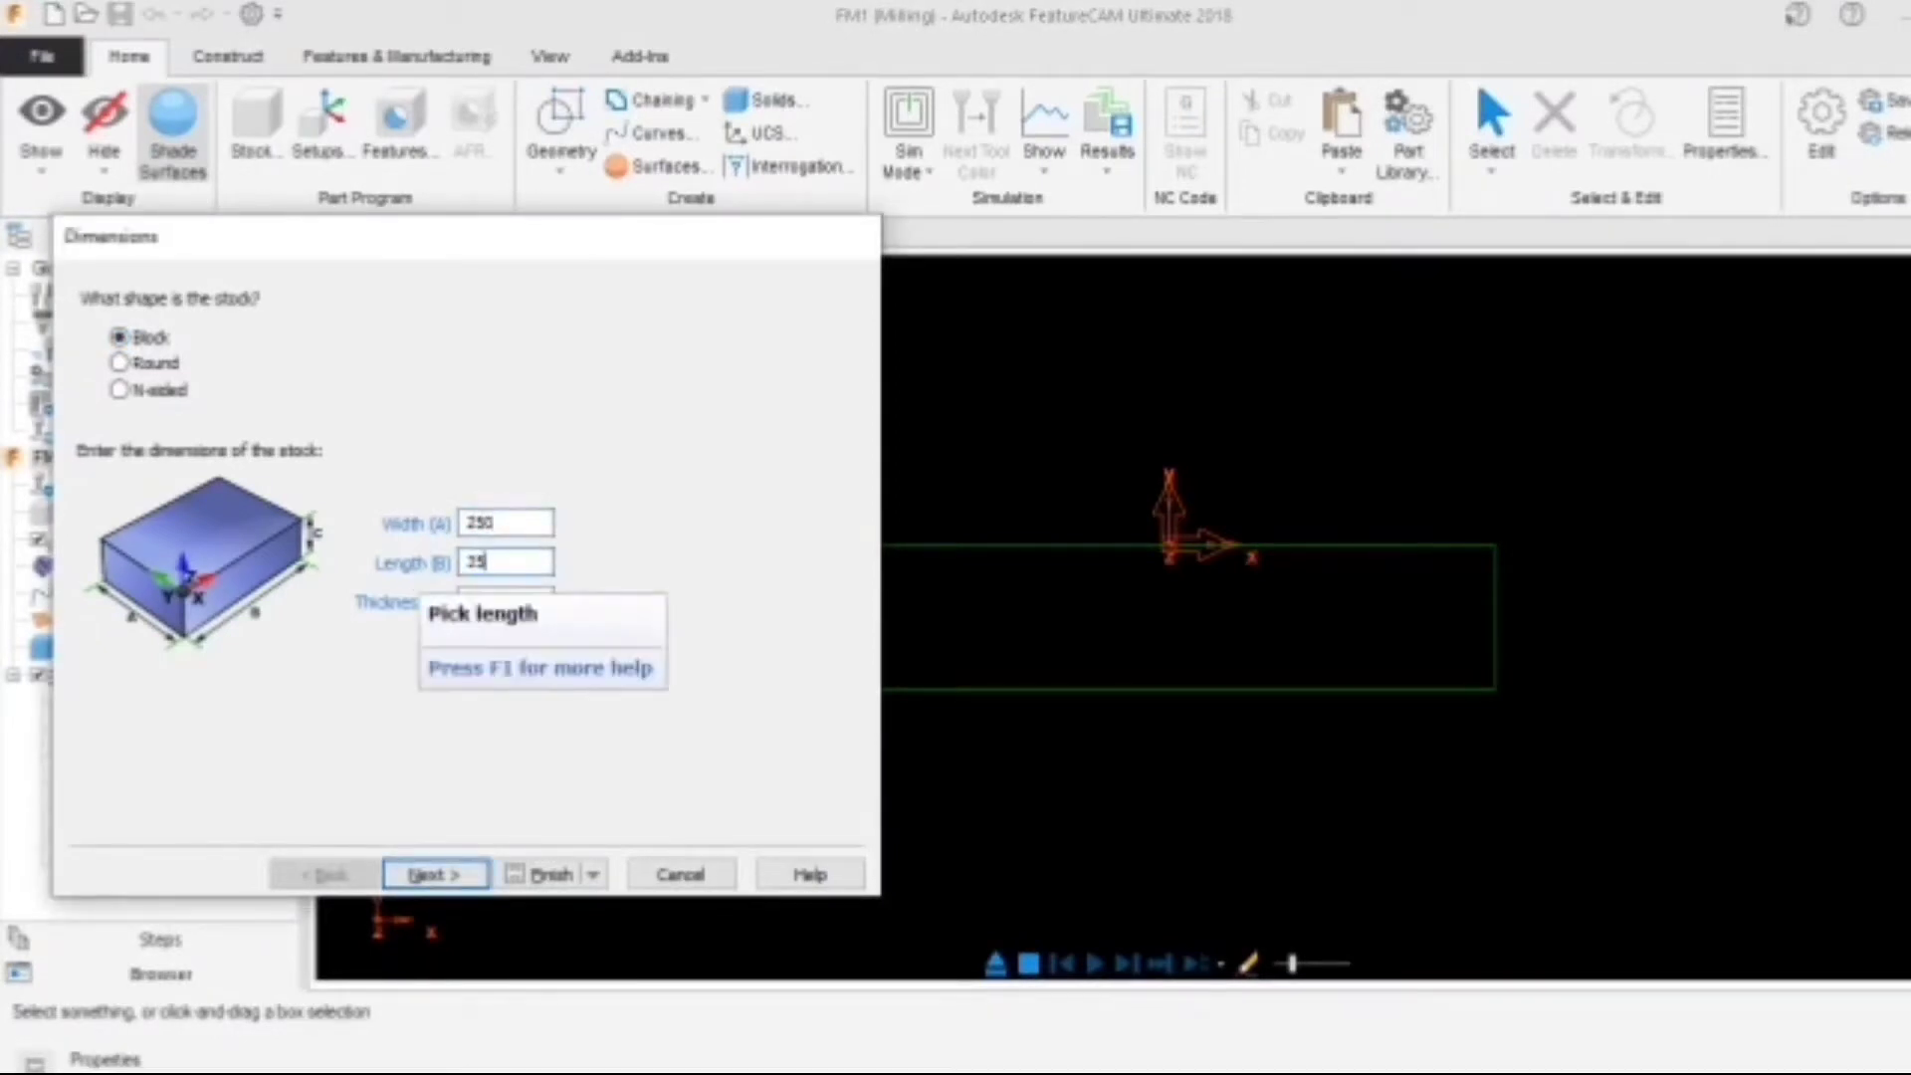
key(Tab)
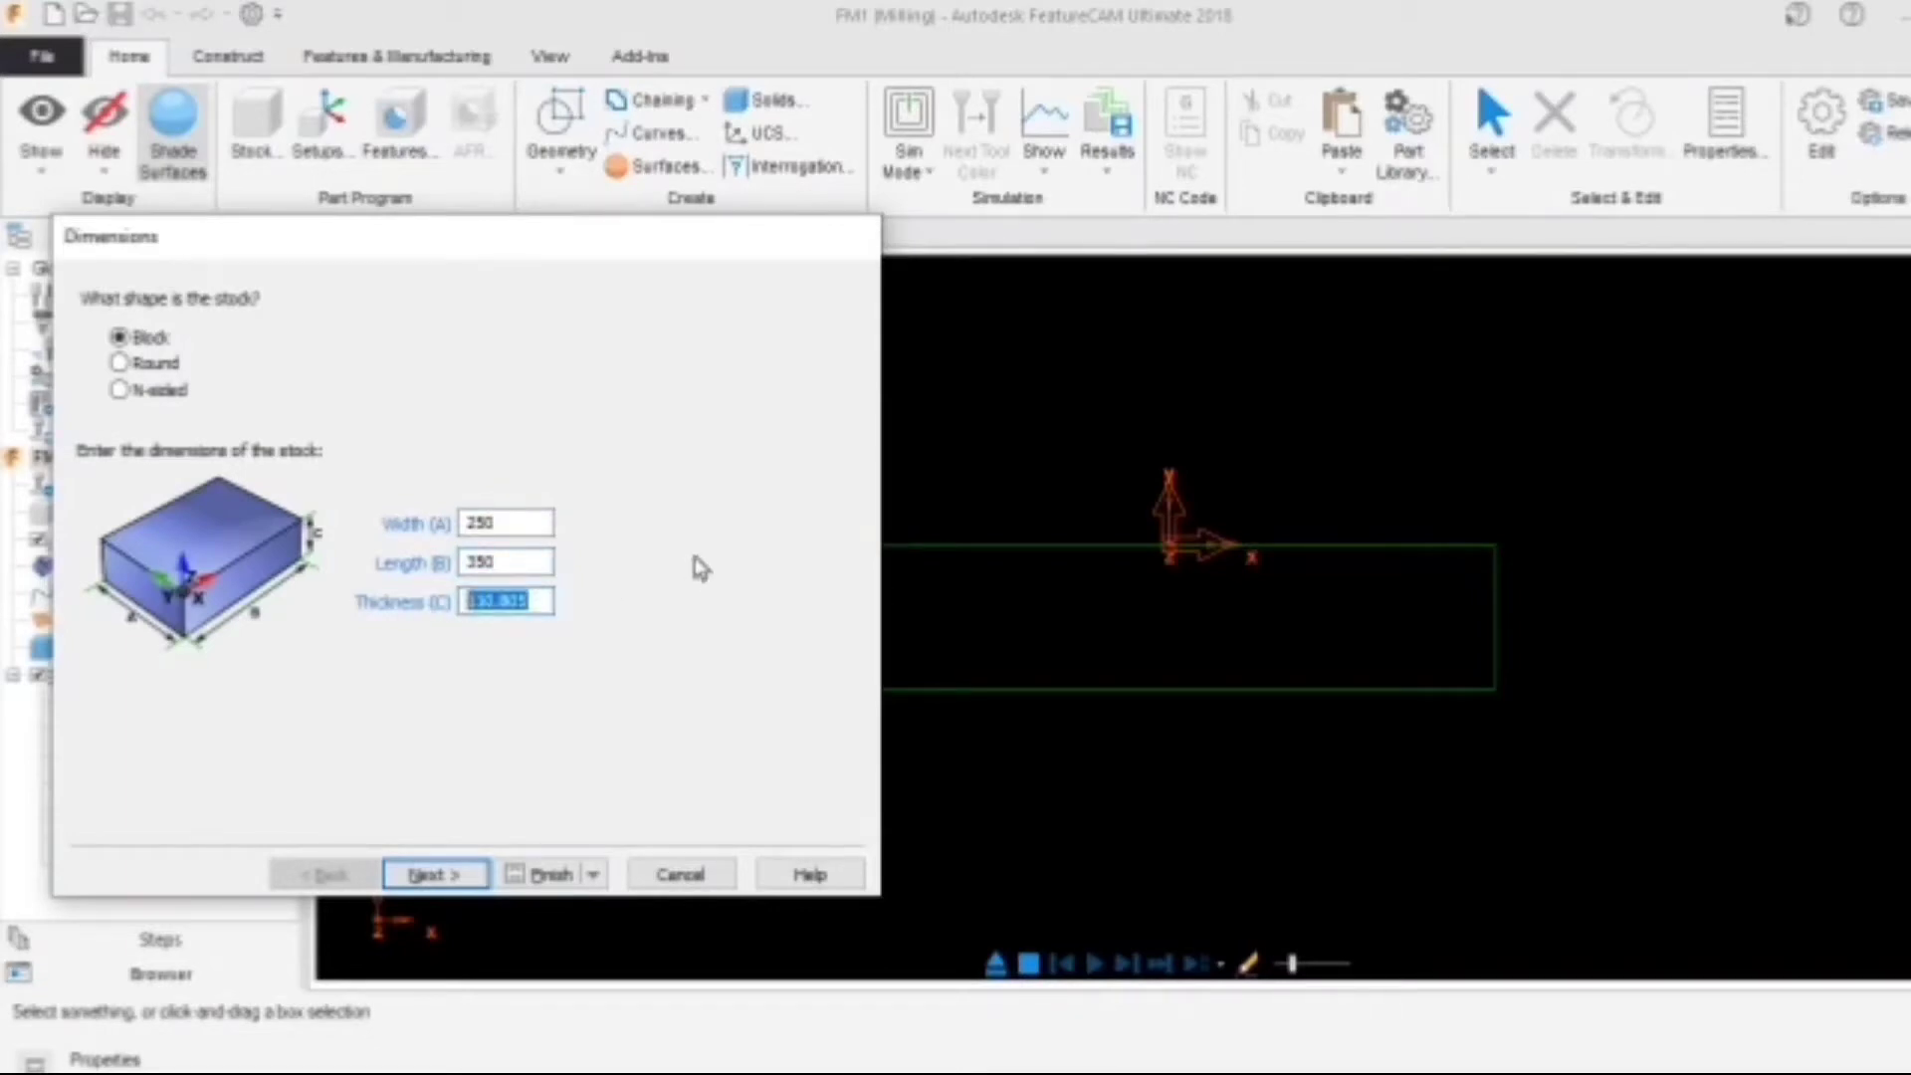
text(30)
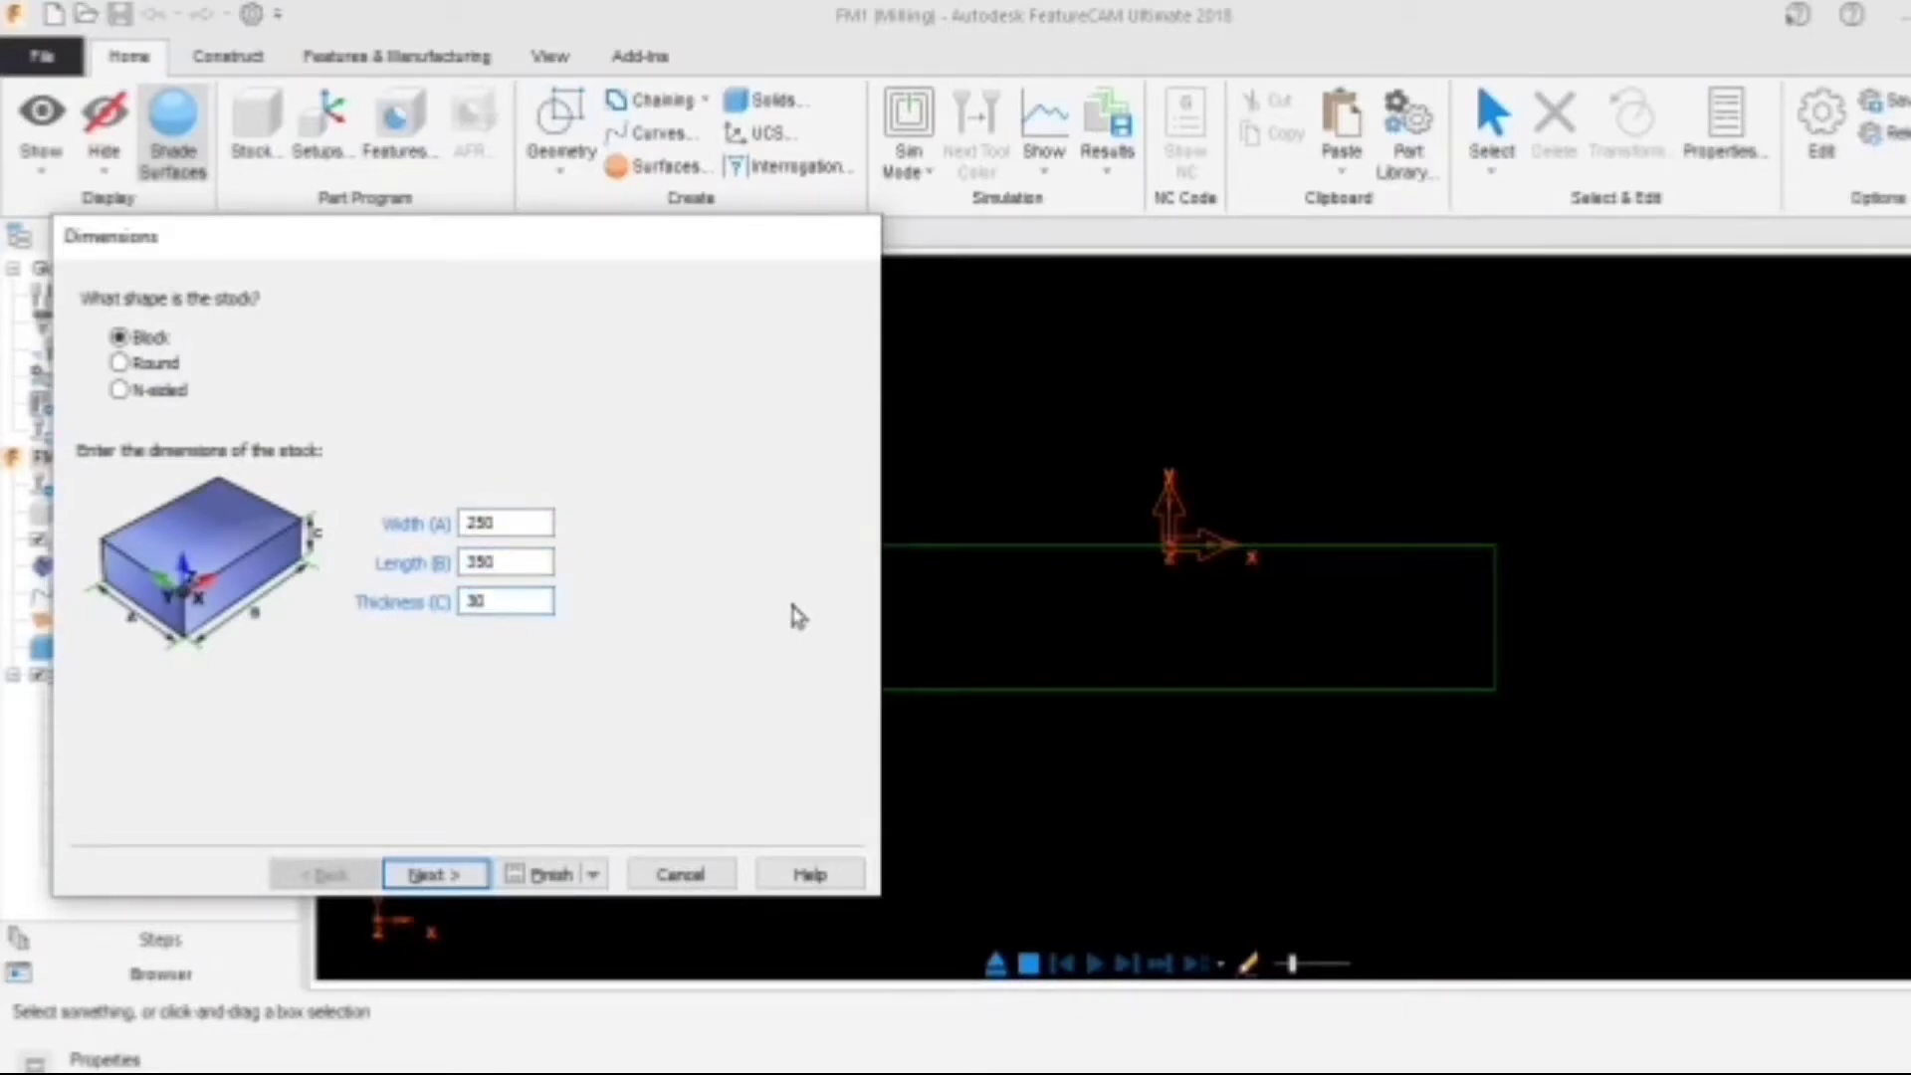
click(476, 872)
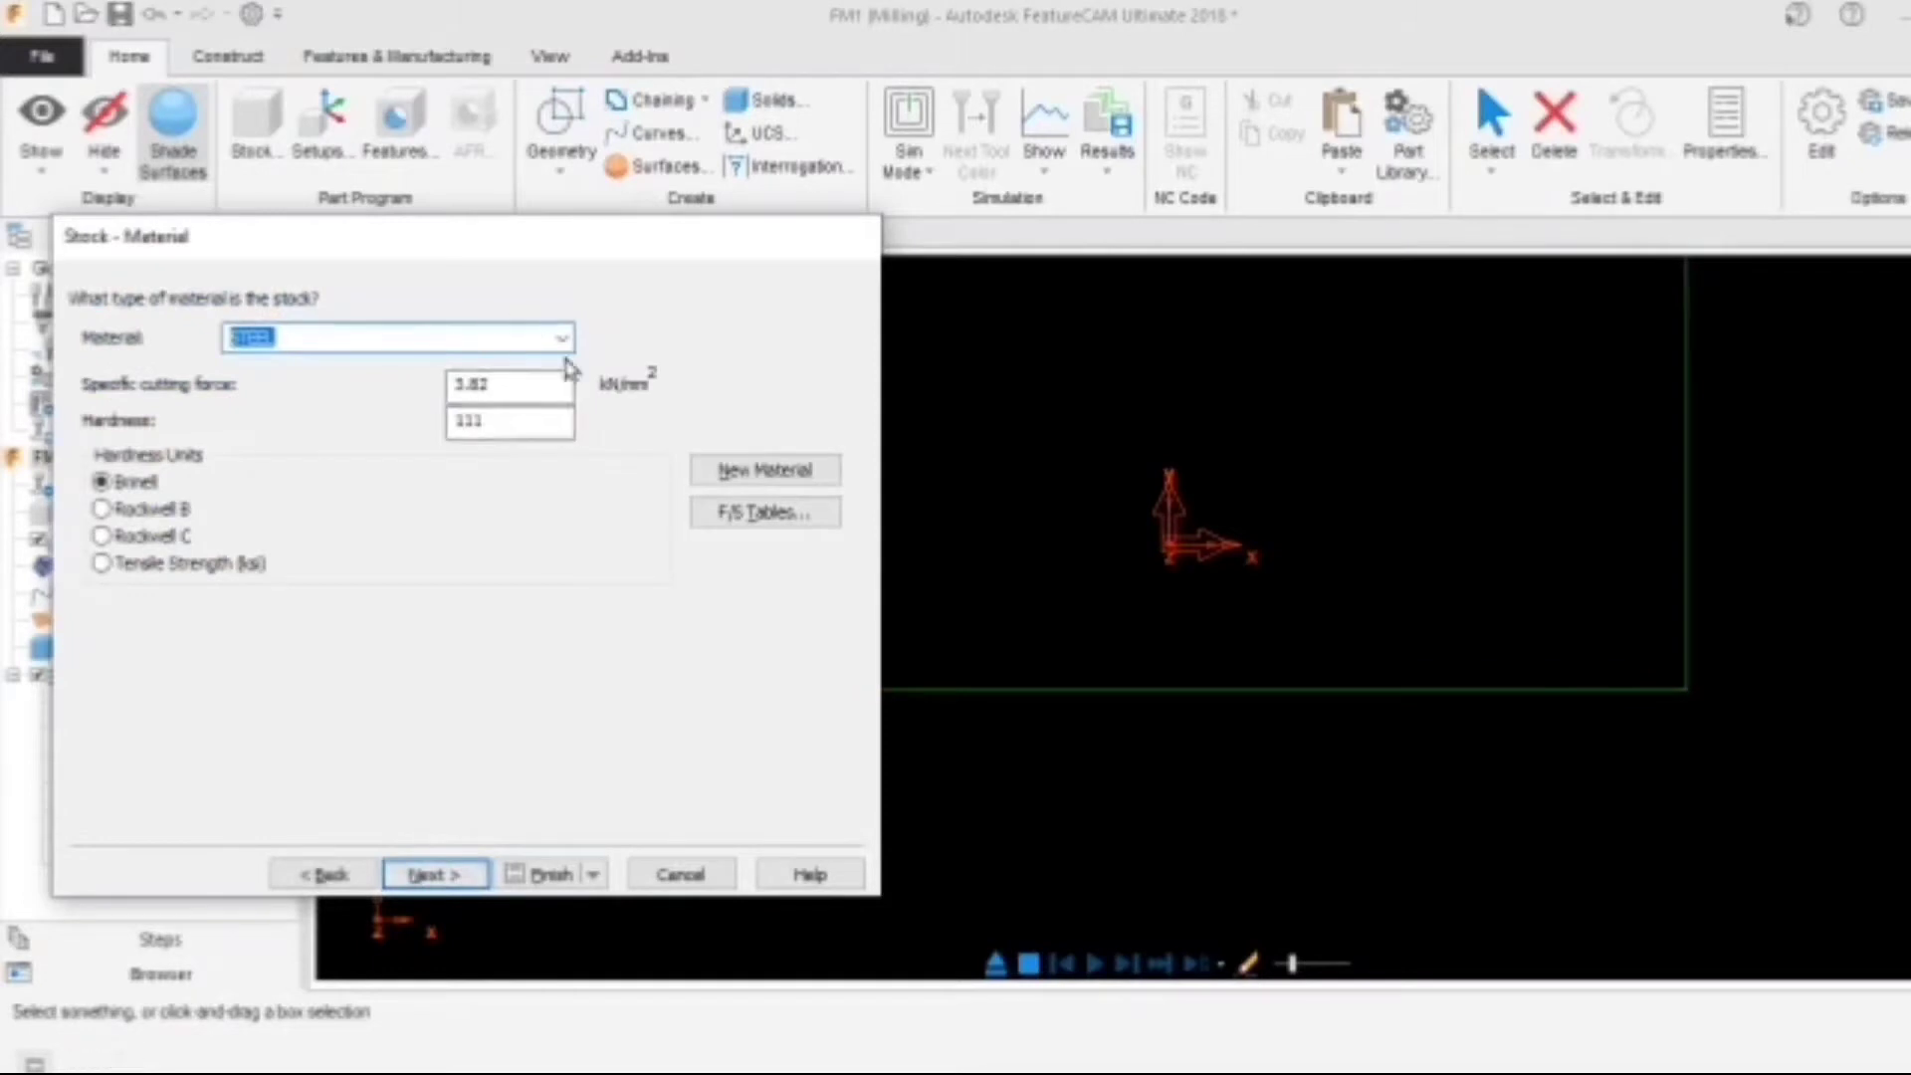
Choose steel as the stock material and continue the wizard without multi-axis positioning
click(538, 342)
click(368, 367)
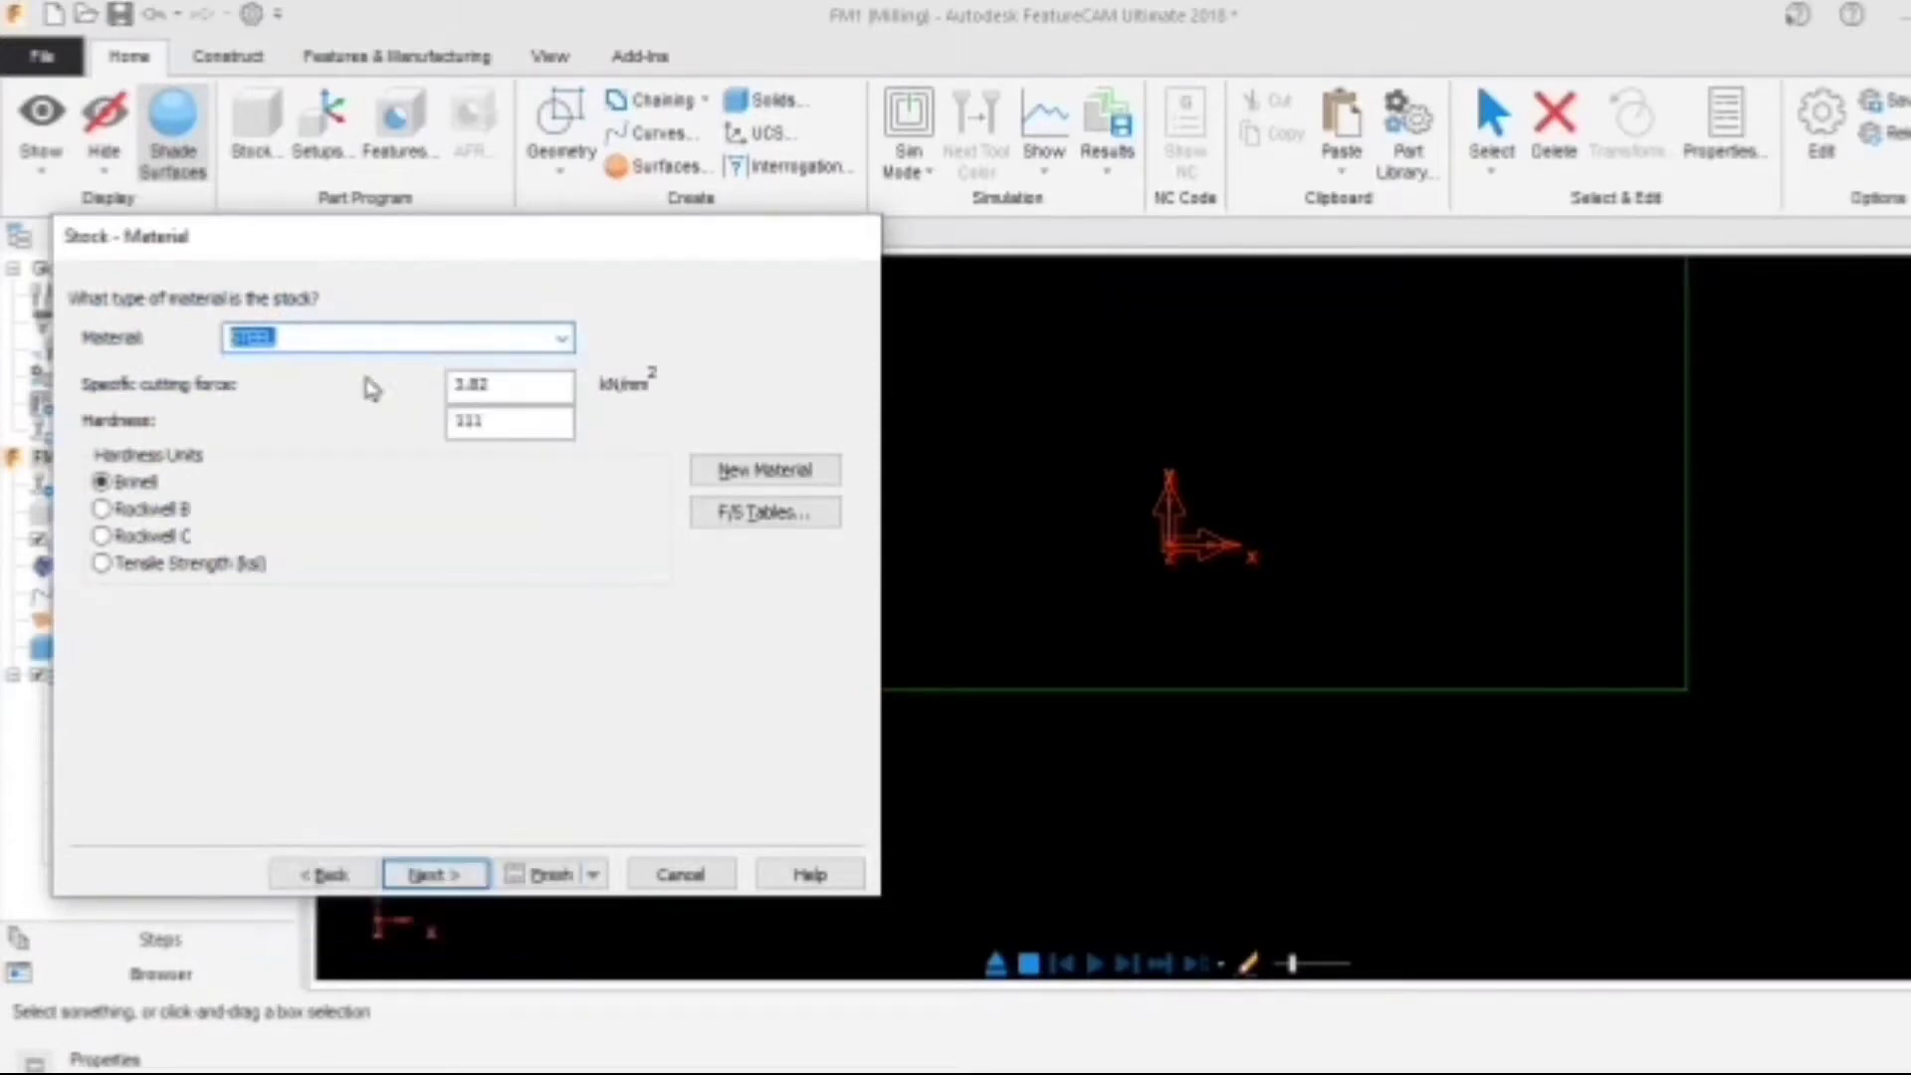
click(428, 873)
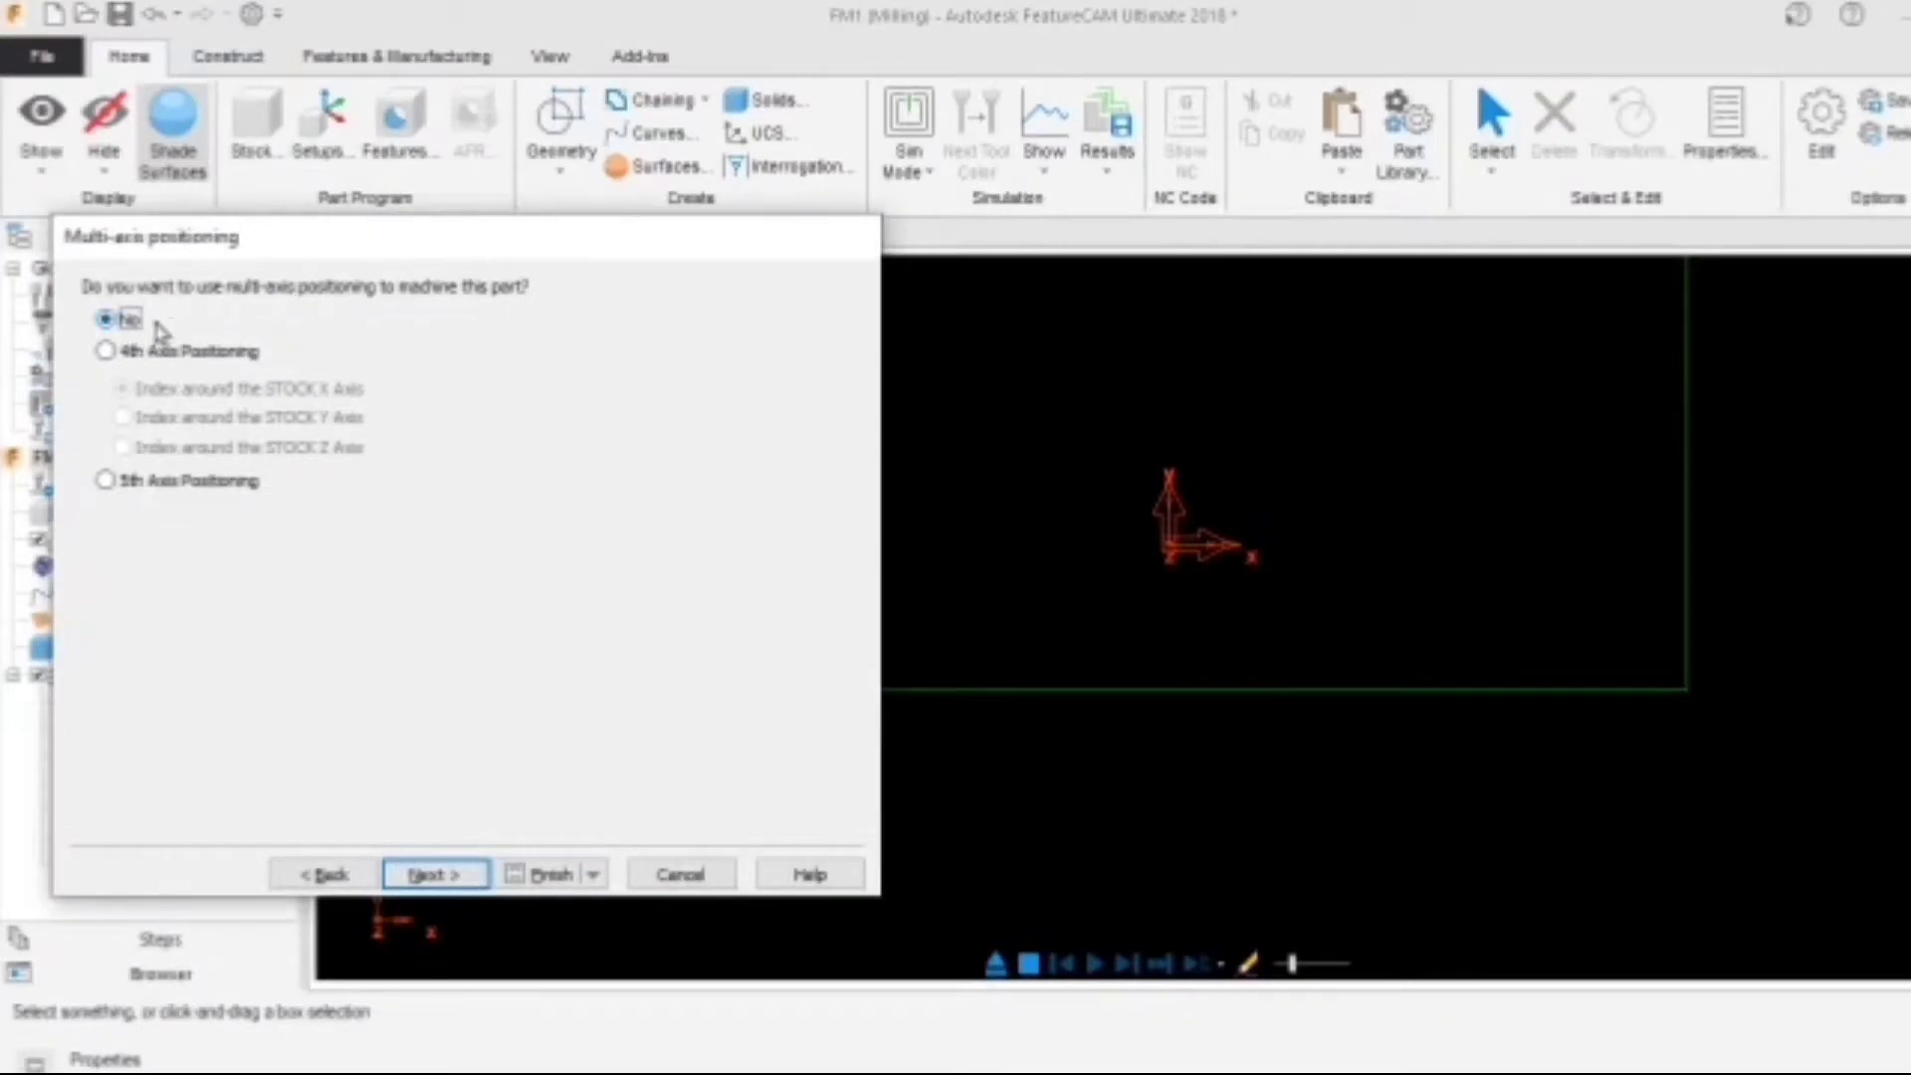
click(428, 873)
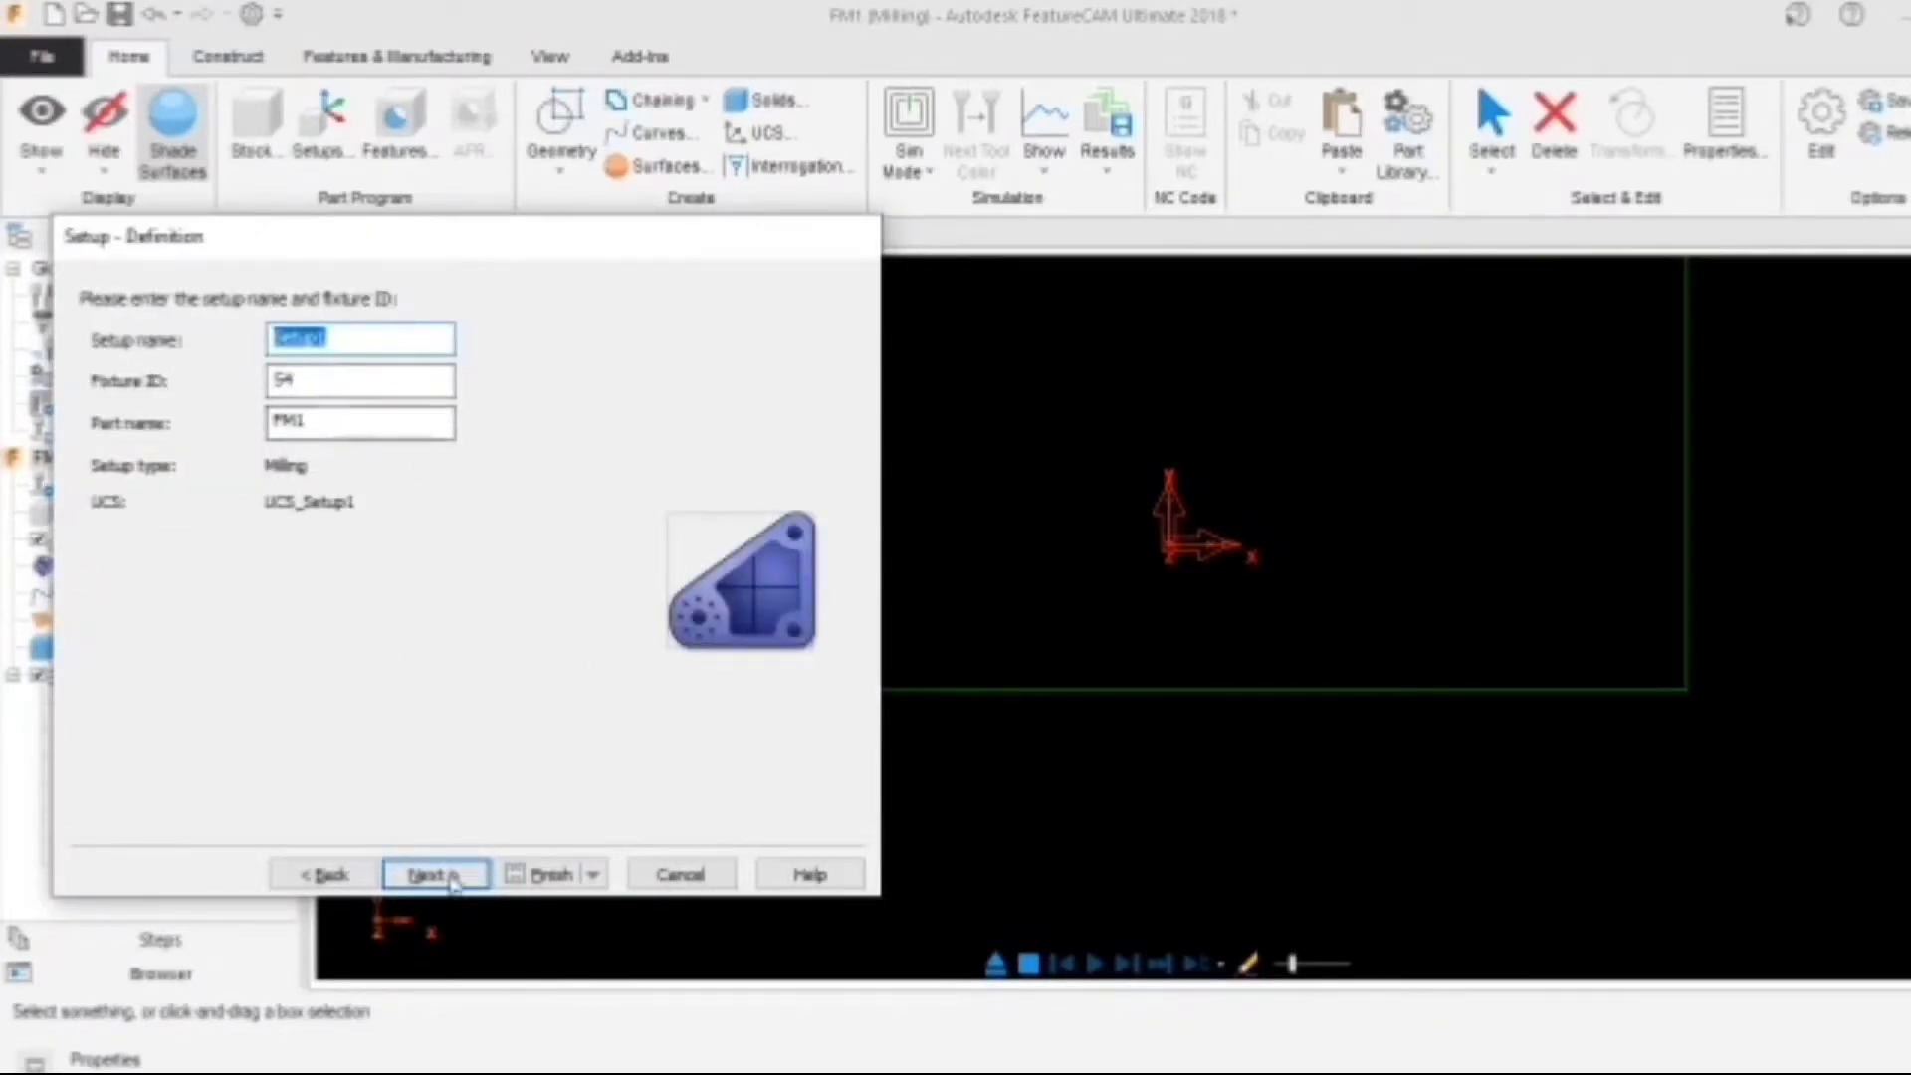
Name the part TUTORIAL in the setup definition, keeping setup name Setup1 and fixture ID 54
click(334, 426)
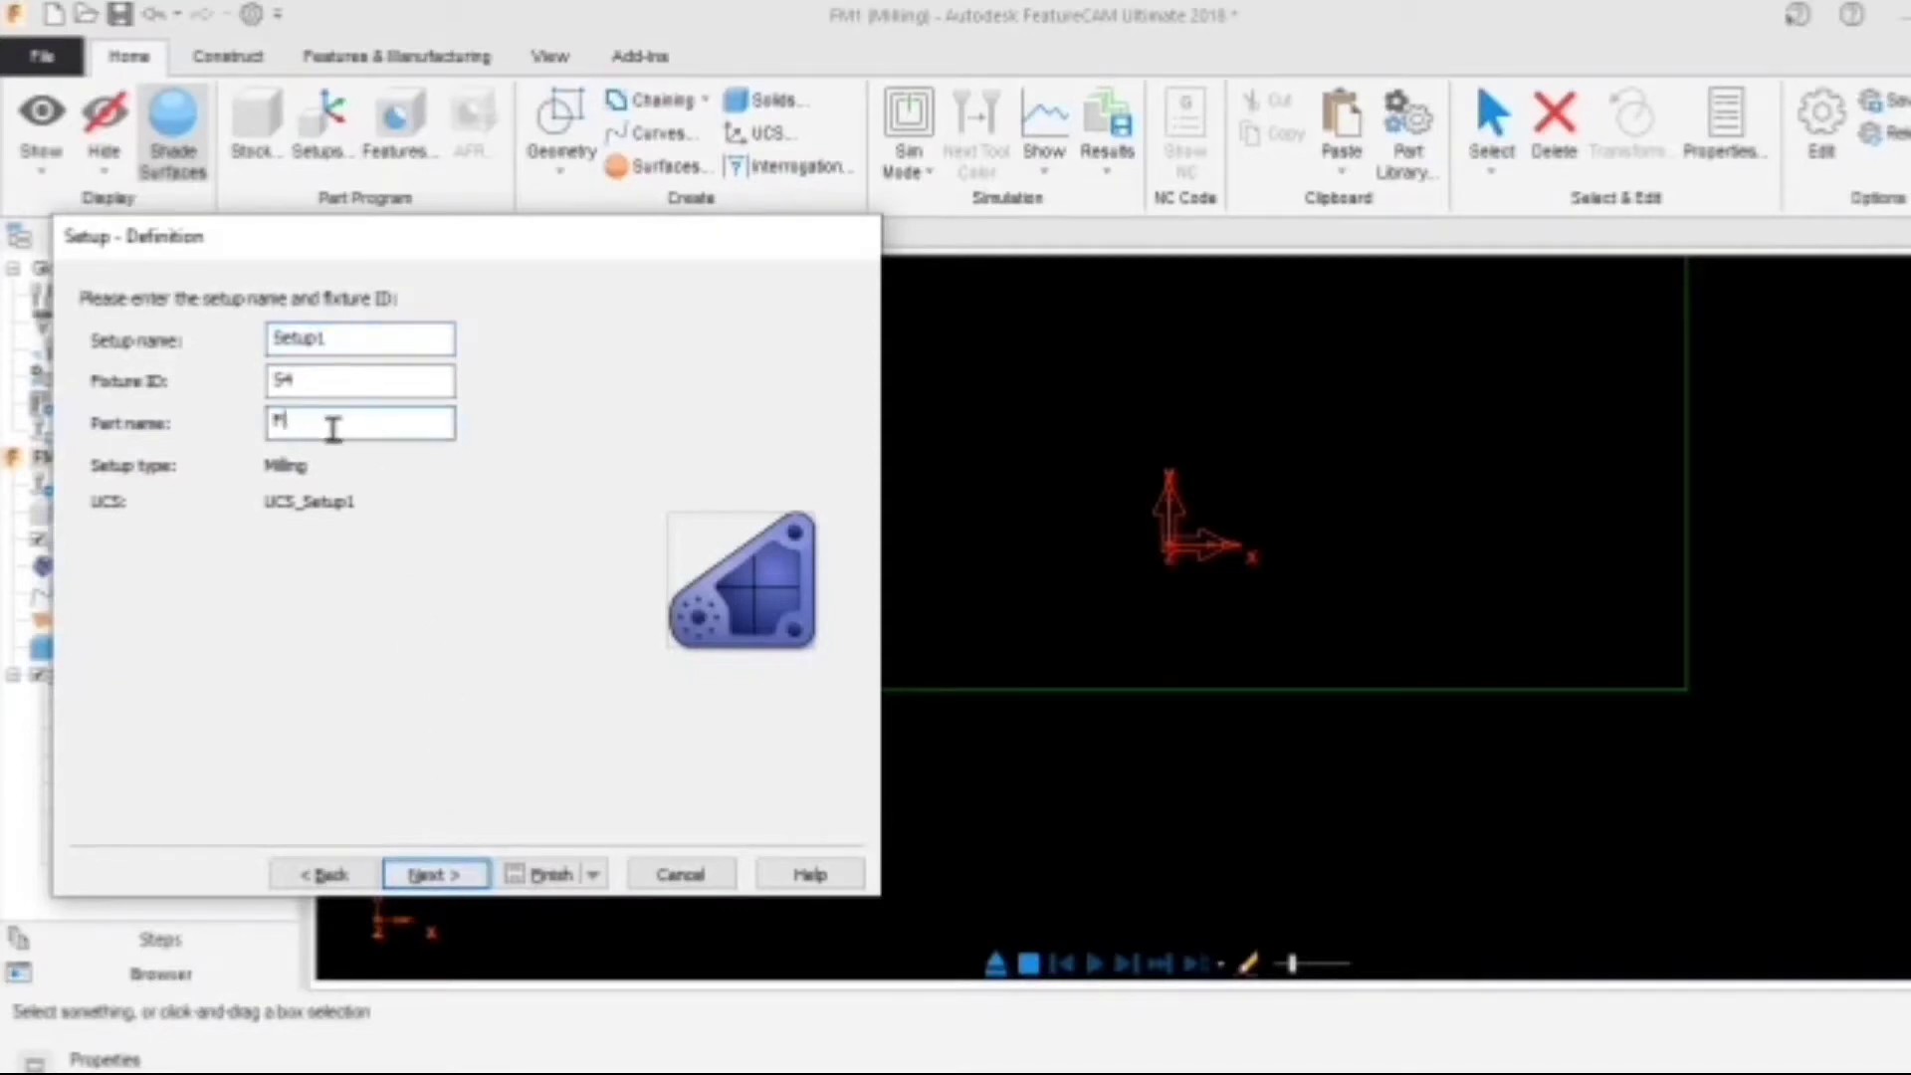
text(TUTORIAL)
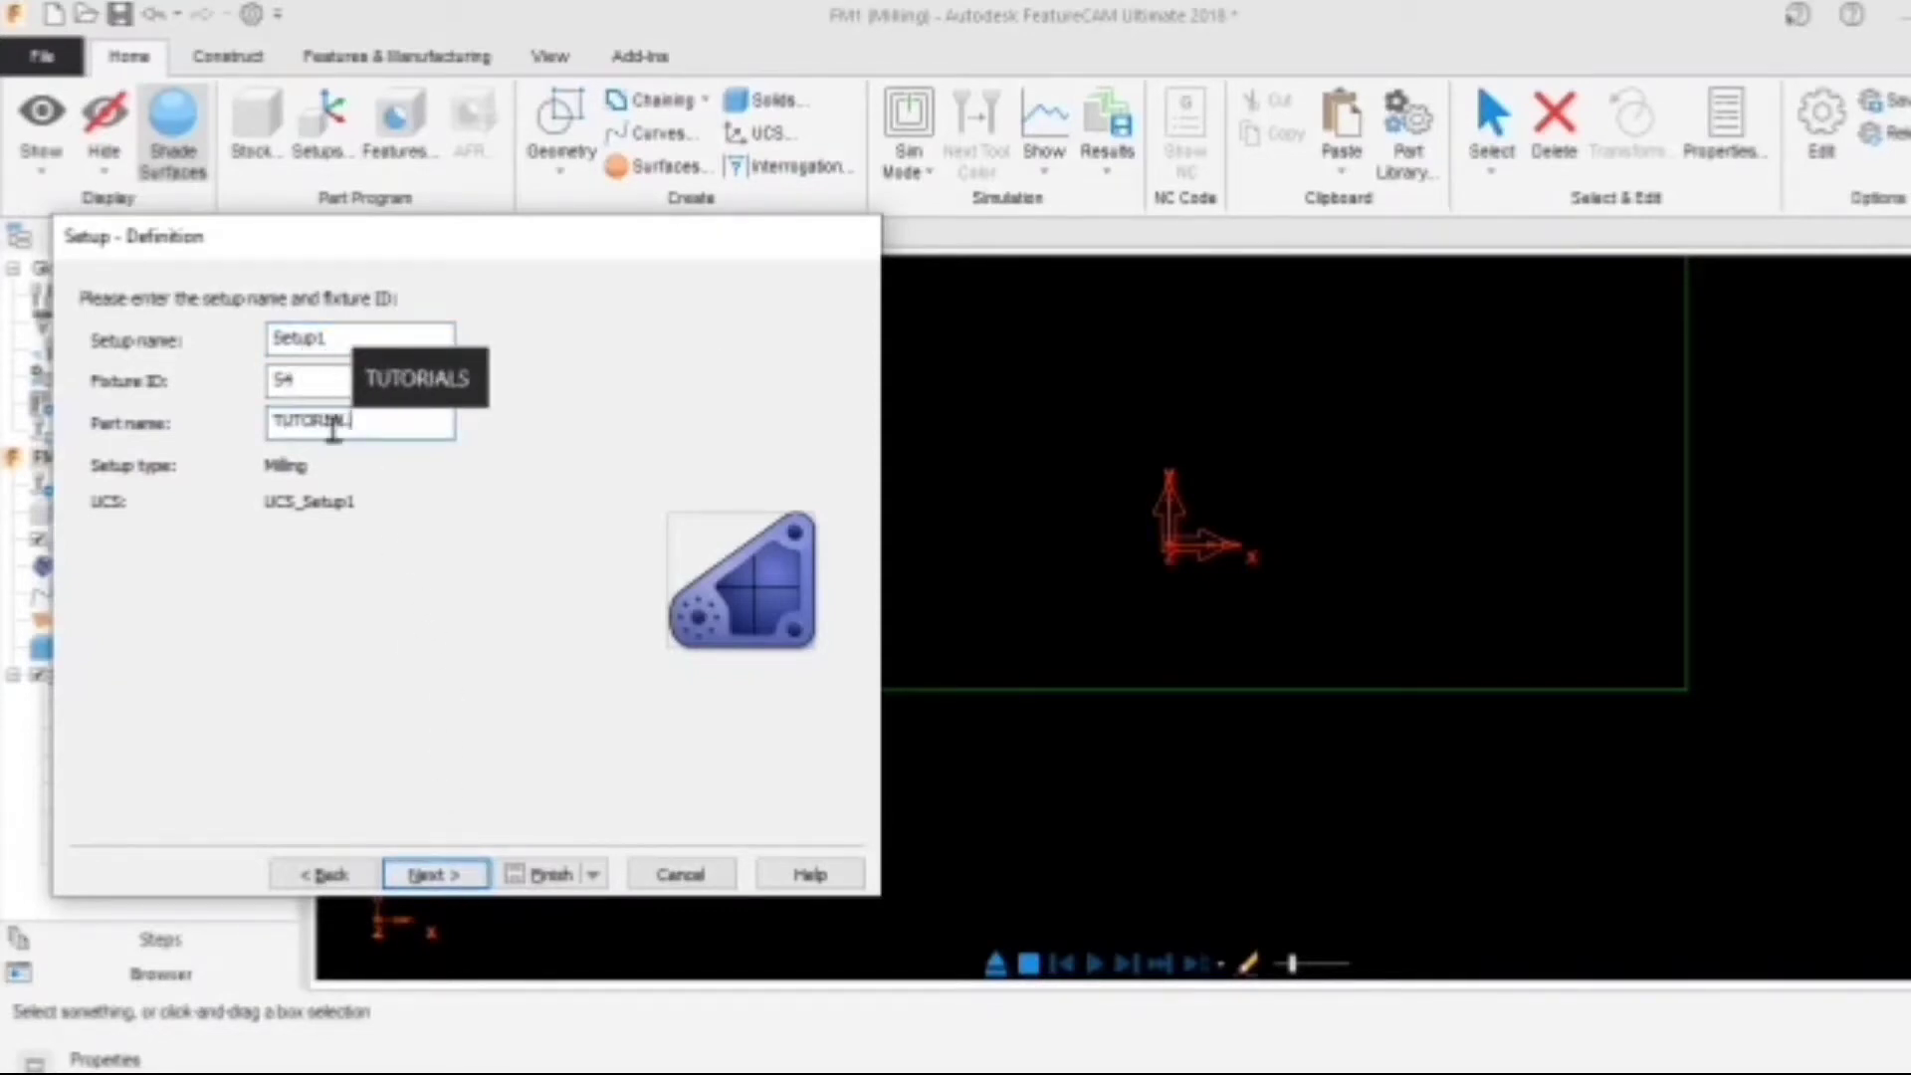
click(430, 872)
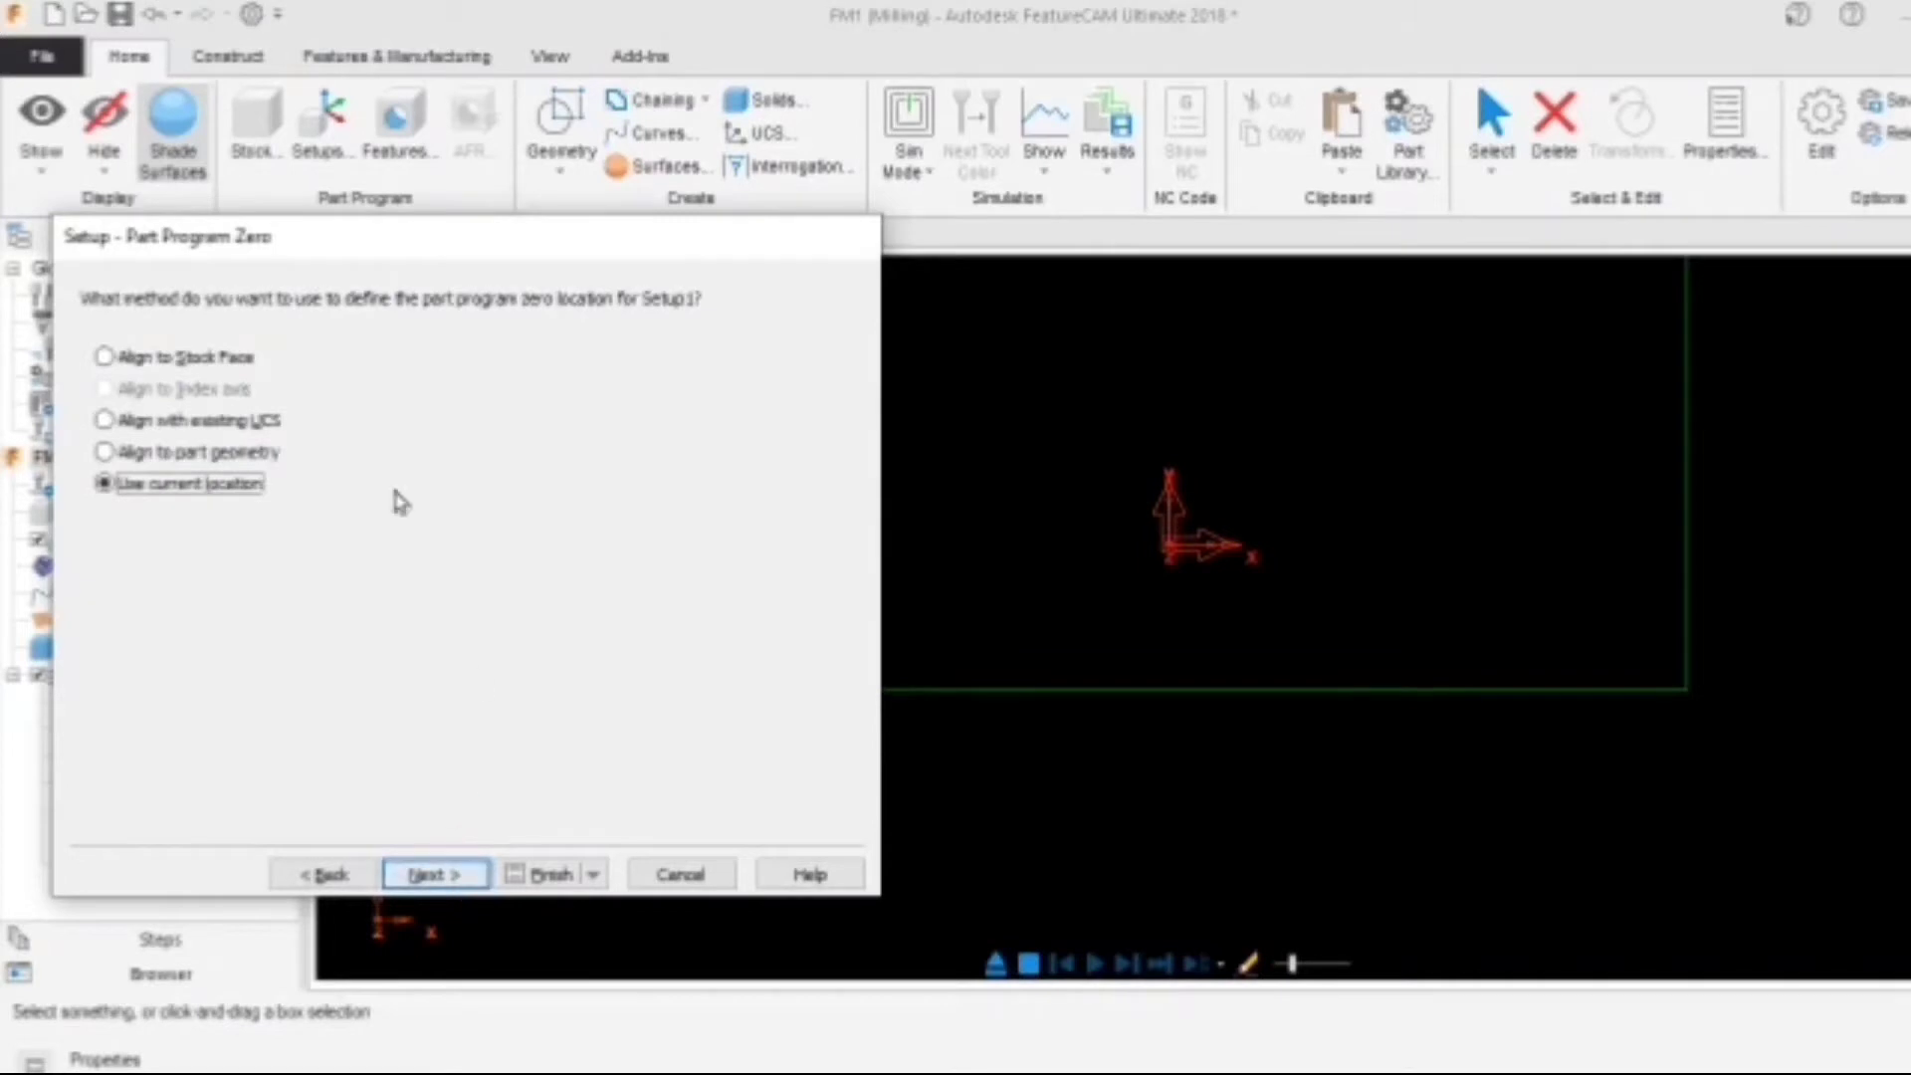
Align the part program zero of Setup1 to the centre of the stock's top face
click(140, 361)
click(430, 874)
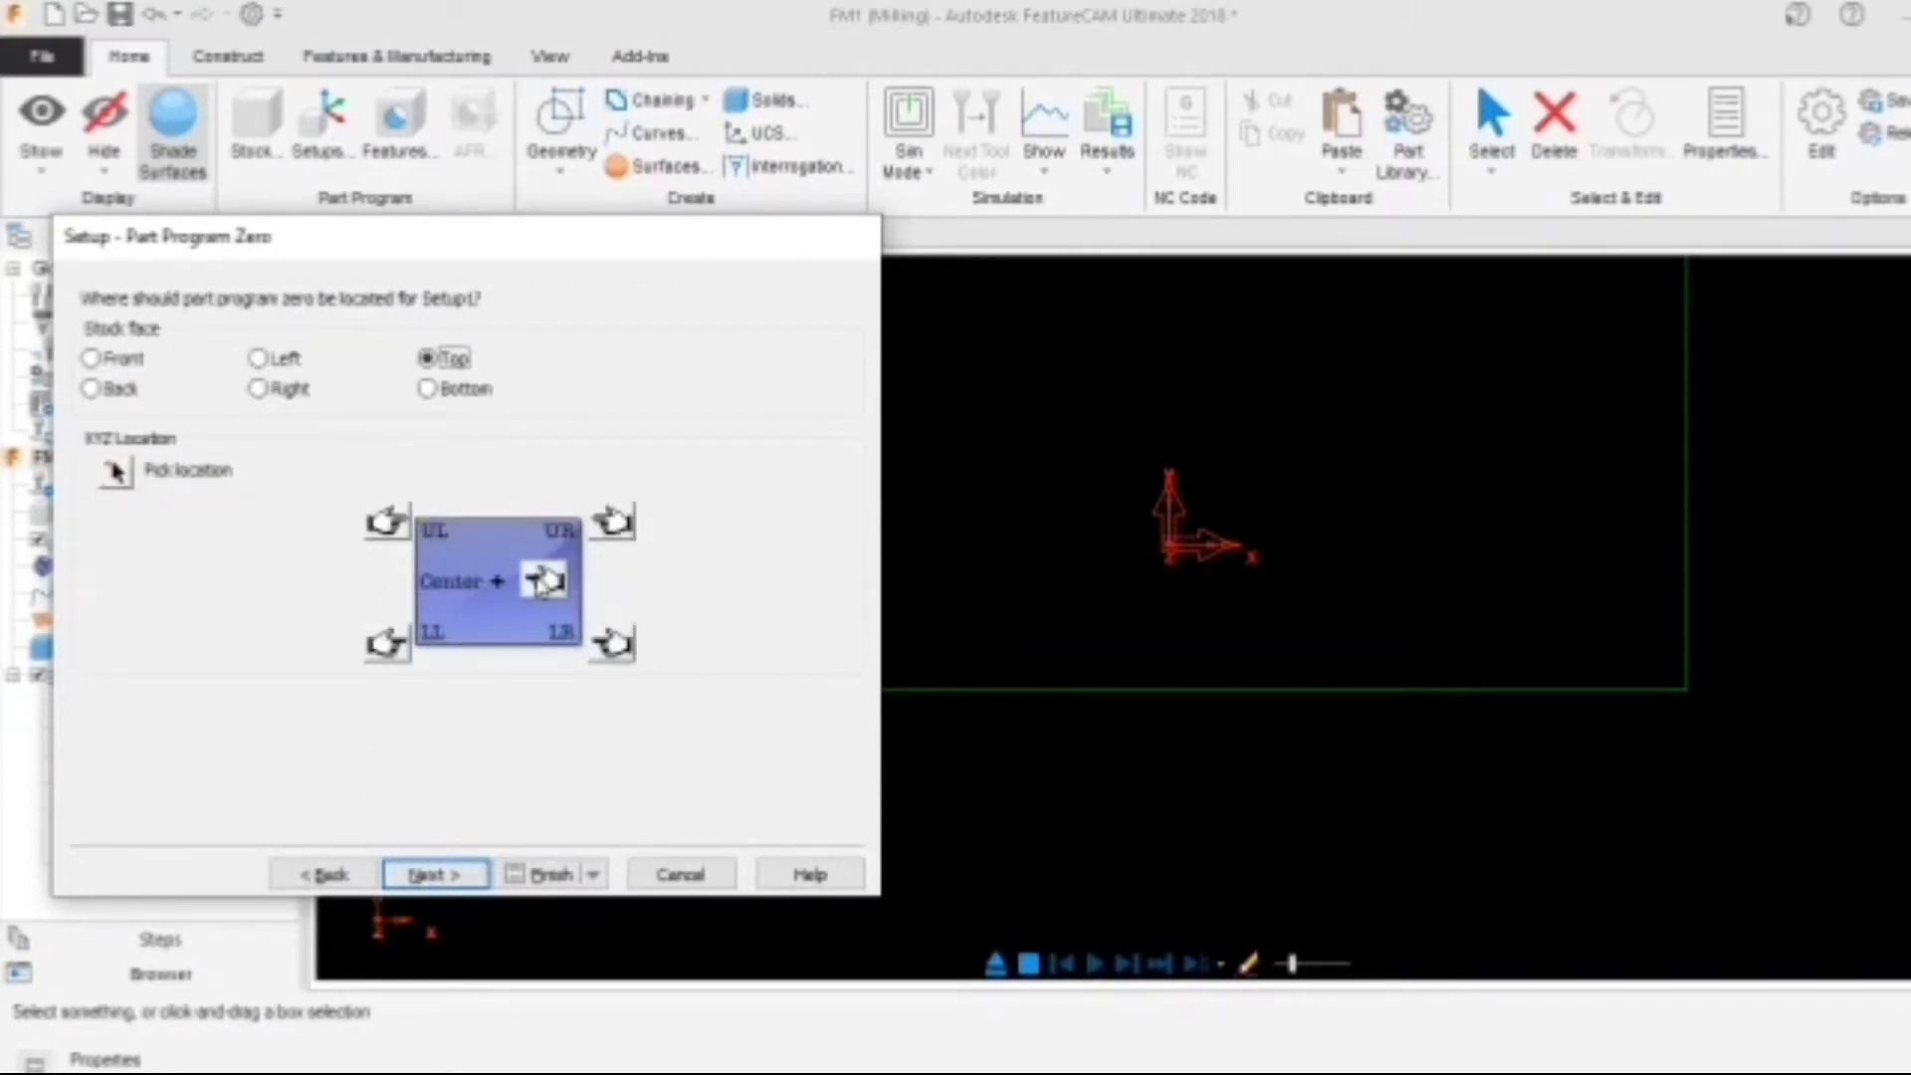
click(543, 582)
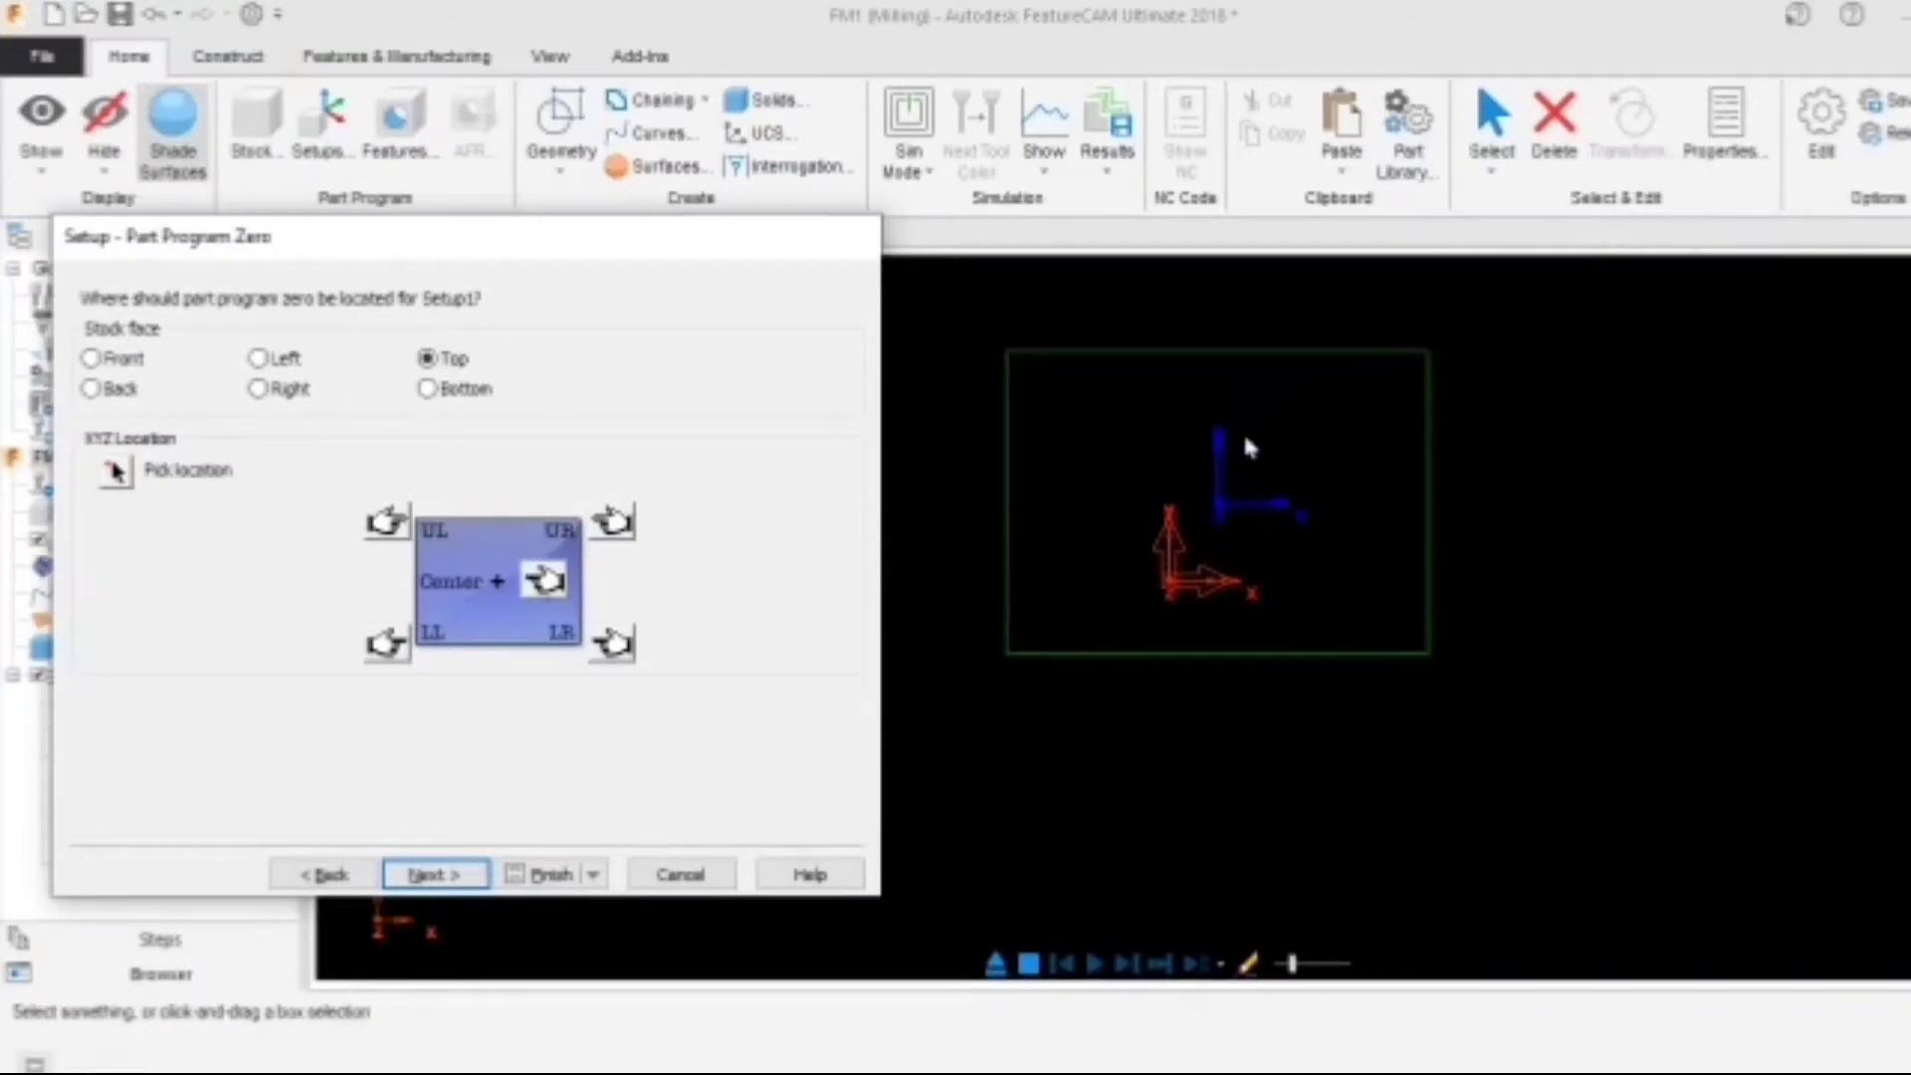
click(444, 876)
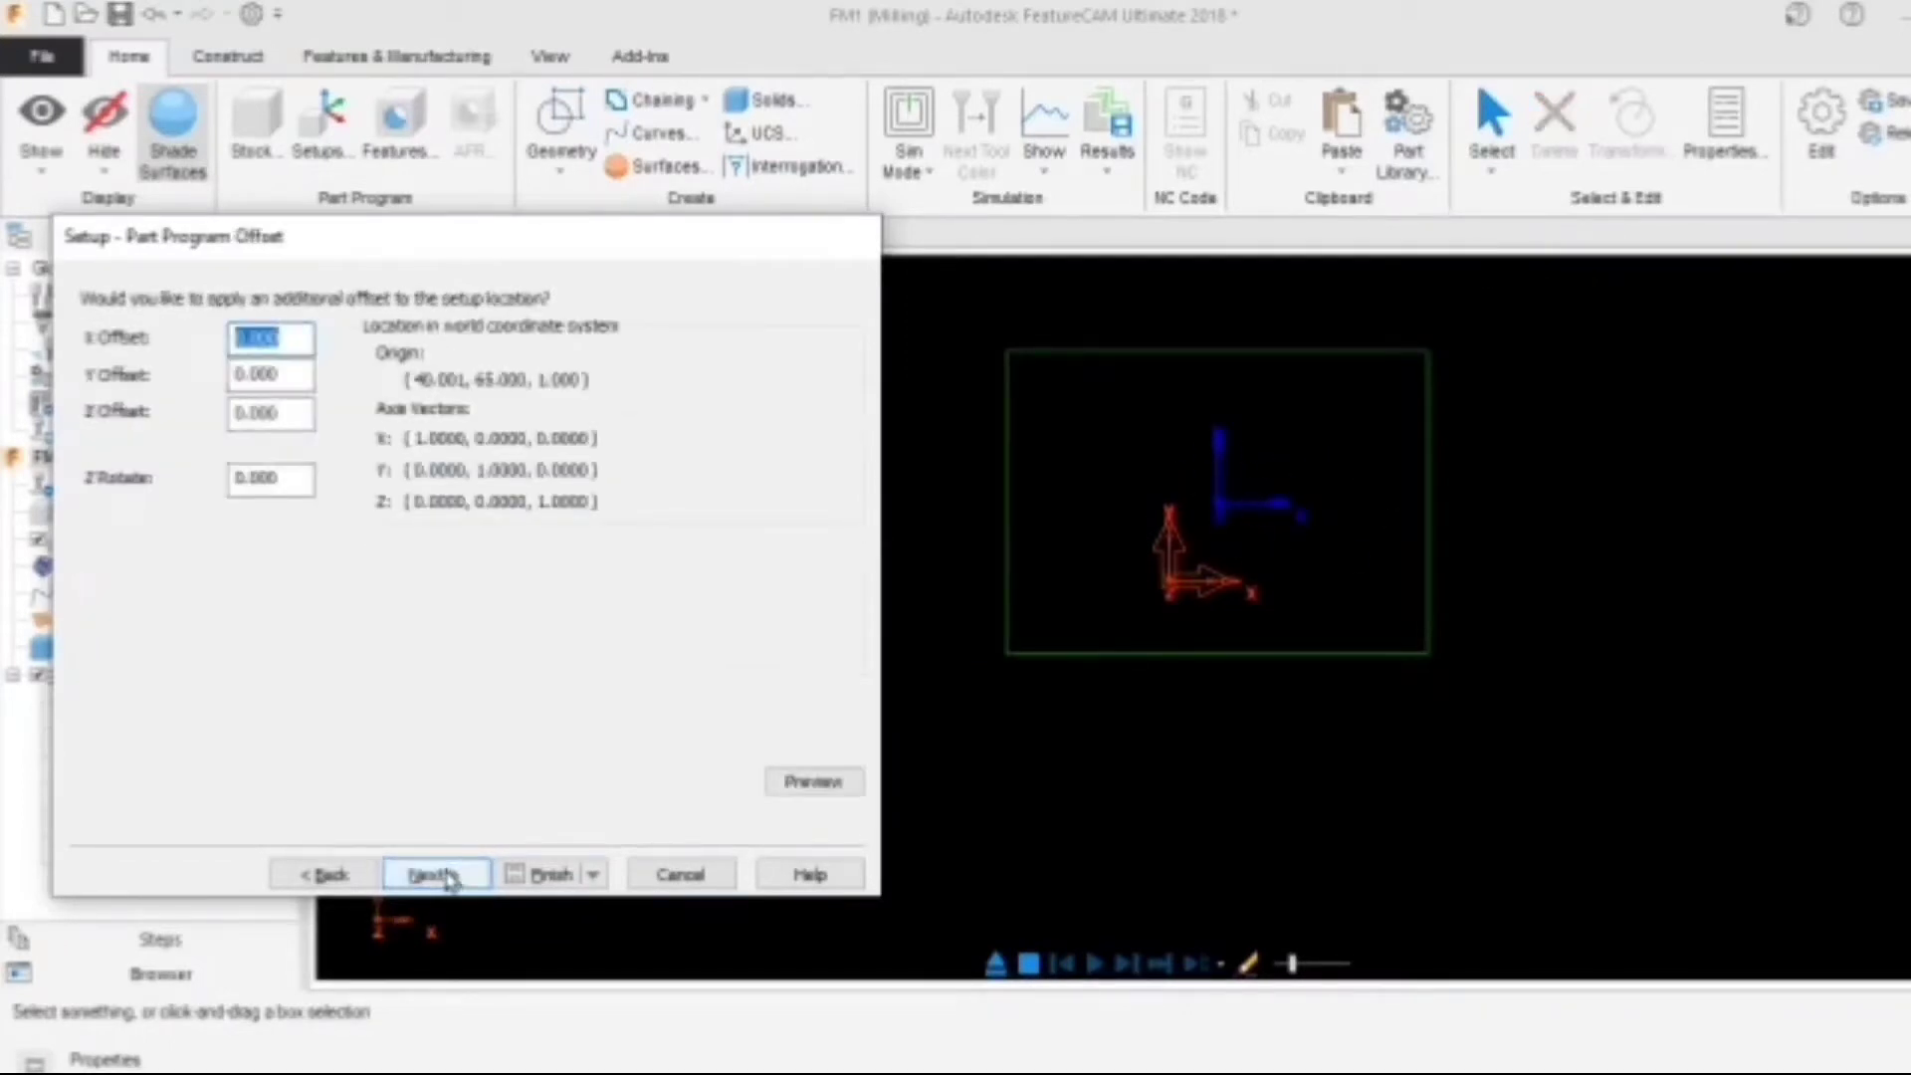
Finish the setup with the default offsets and simulation machine settings, and accept the stock properties
click(434, 875)
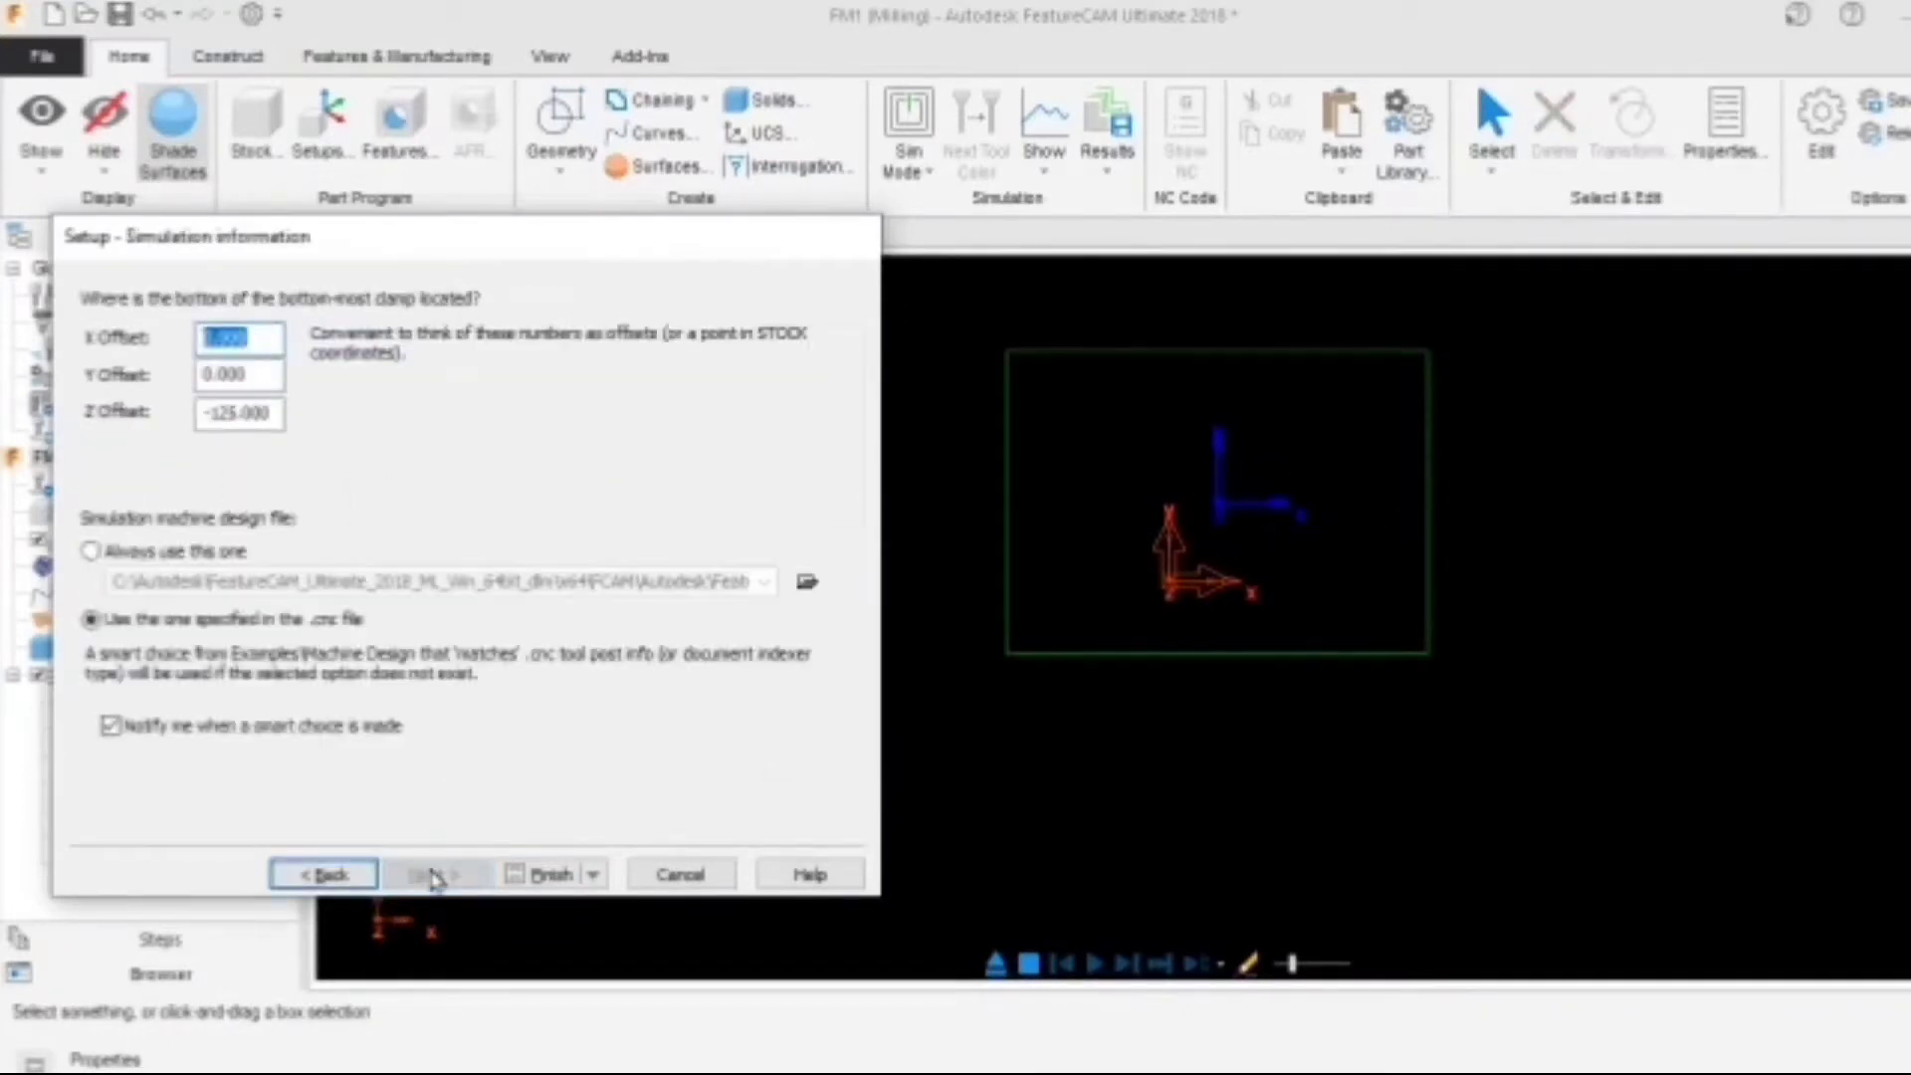
click(522, 876)
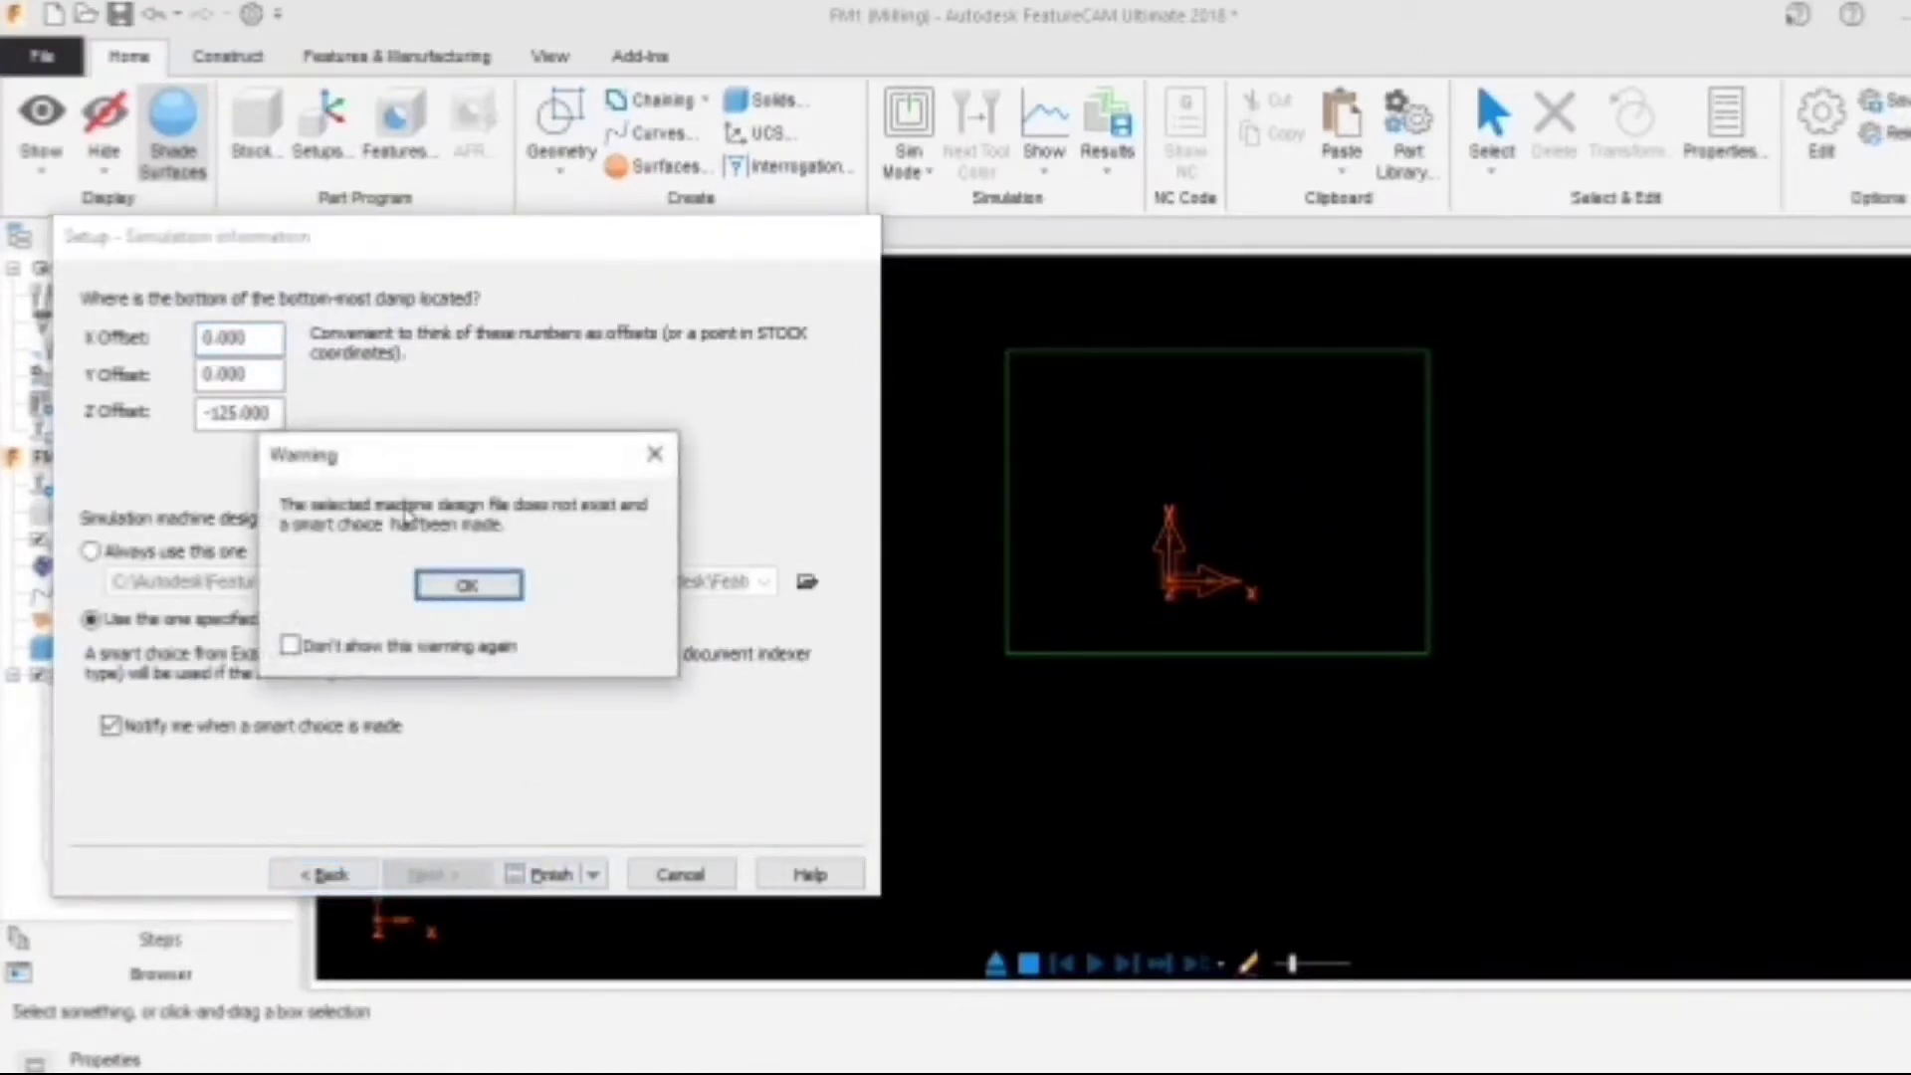
click(468, 585)
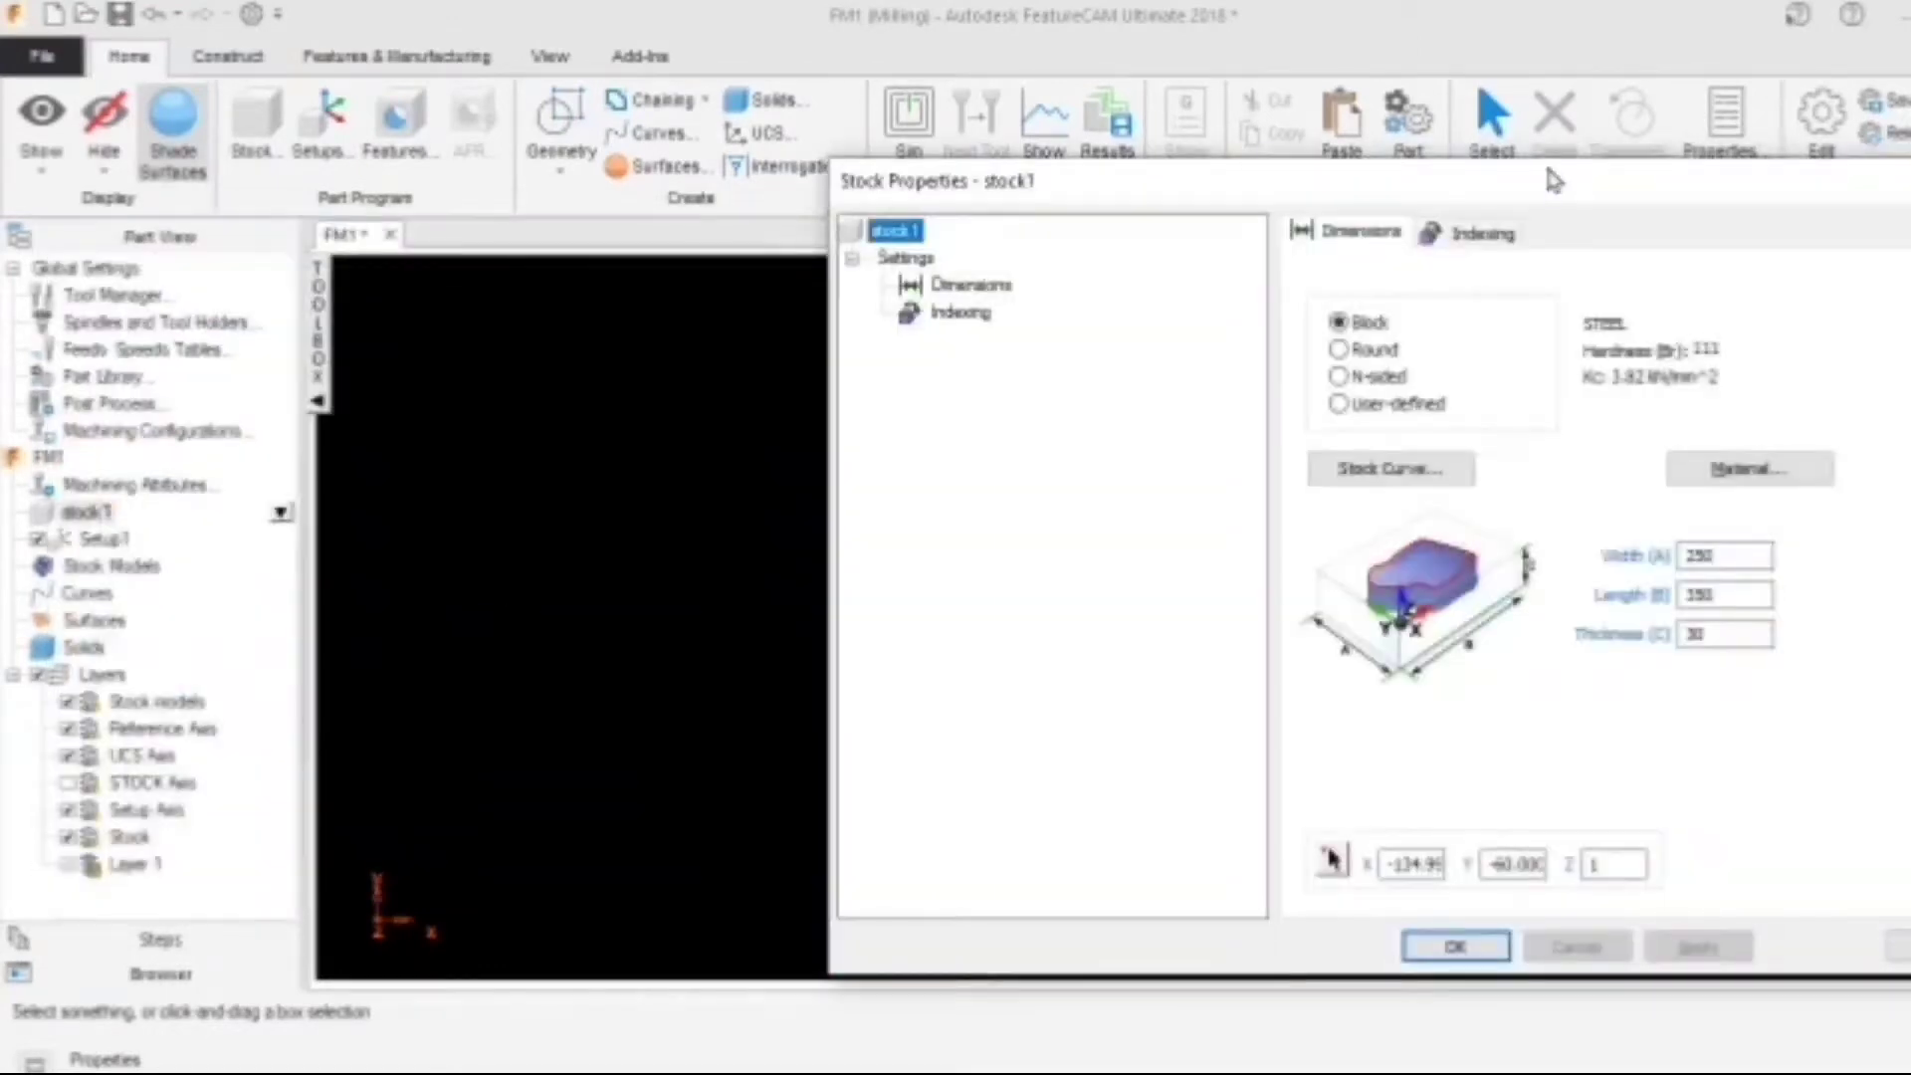
drag(1555, 181, 790, 115)
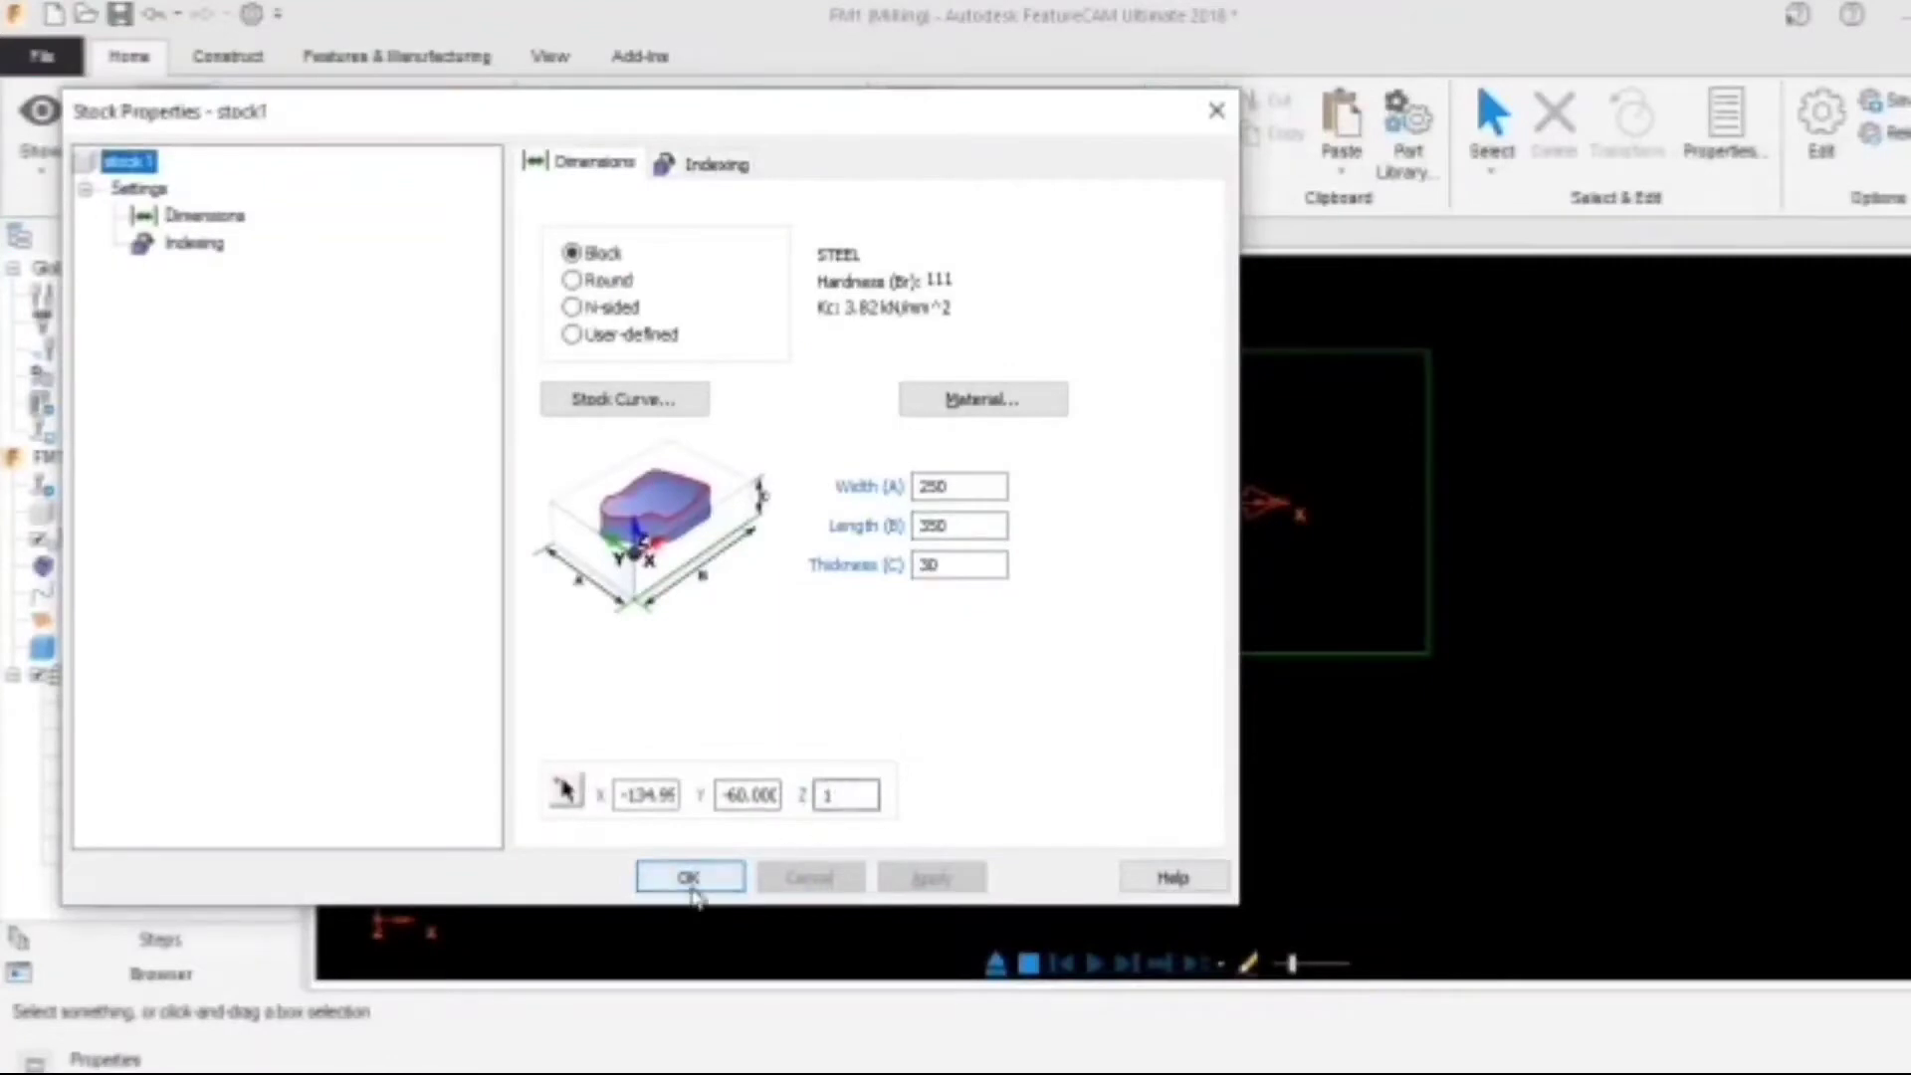
click(689, 878)
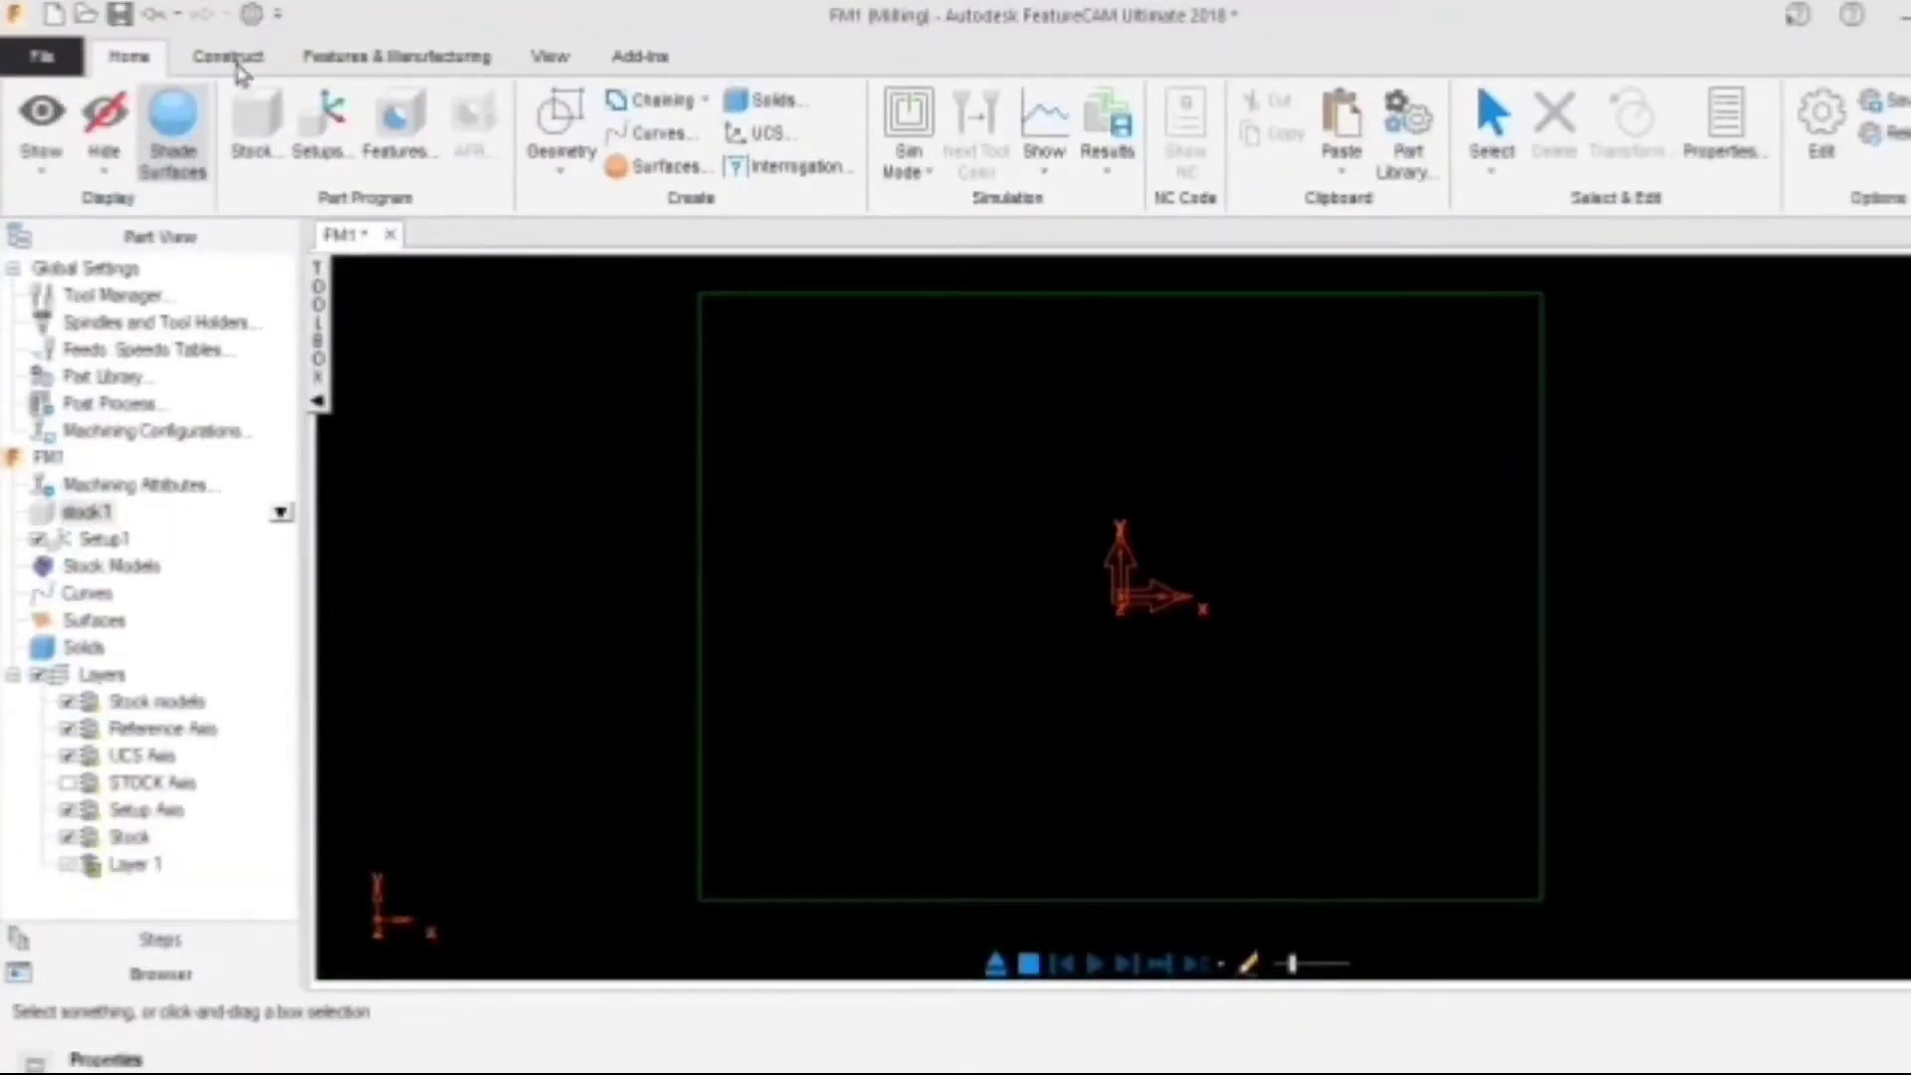
Construct a horizontal line at Y 0 and a vertical line at X 0 through the setup origin
click(224, 60)
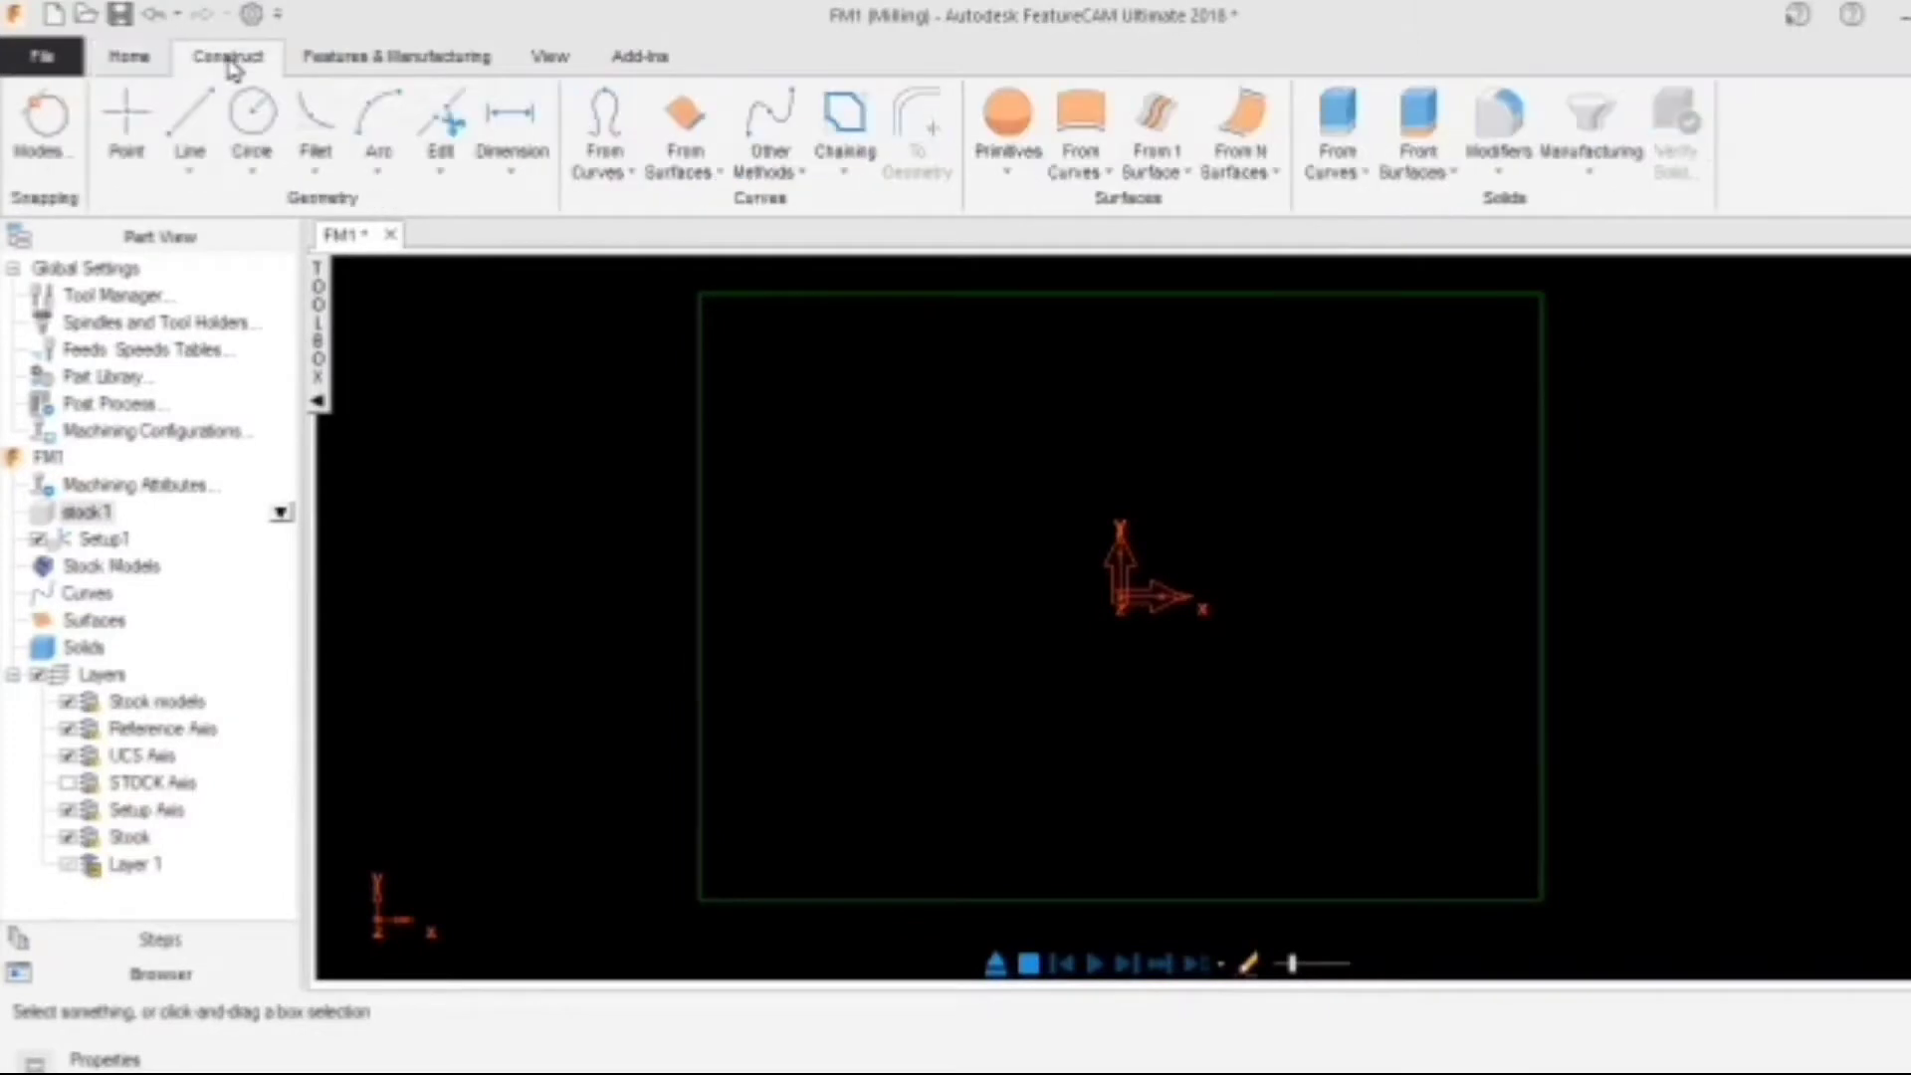
click(193, 184)
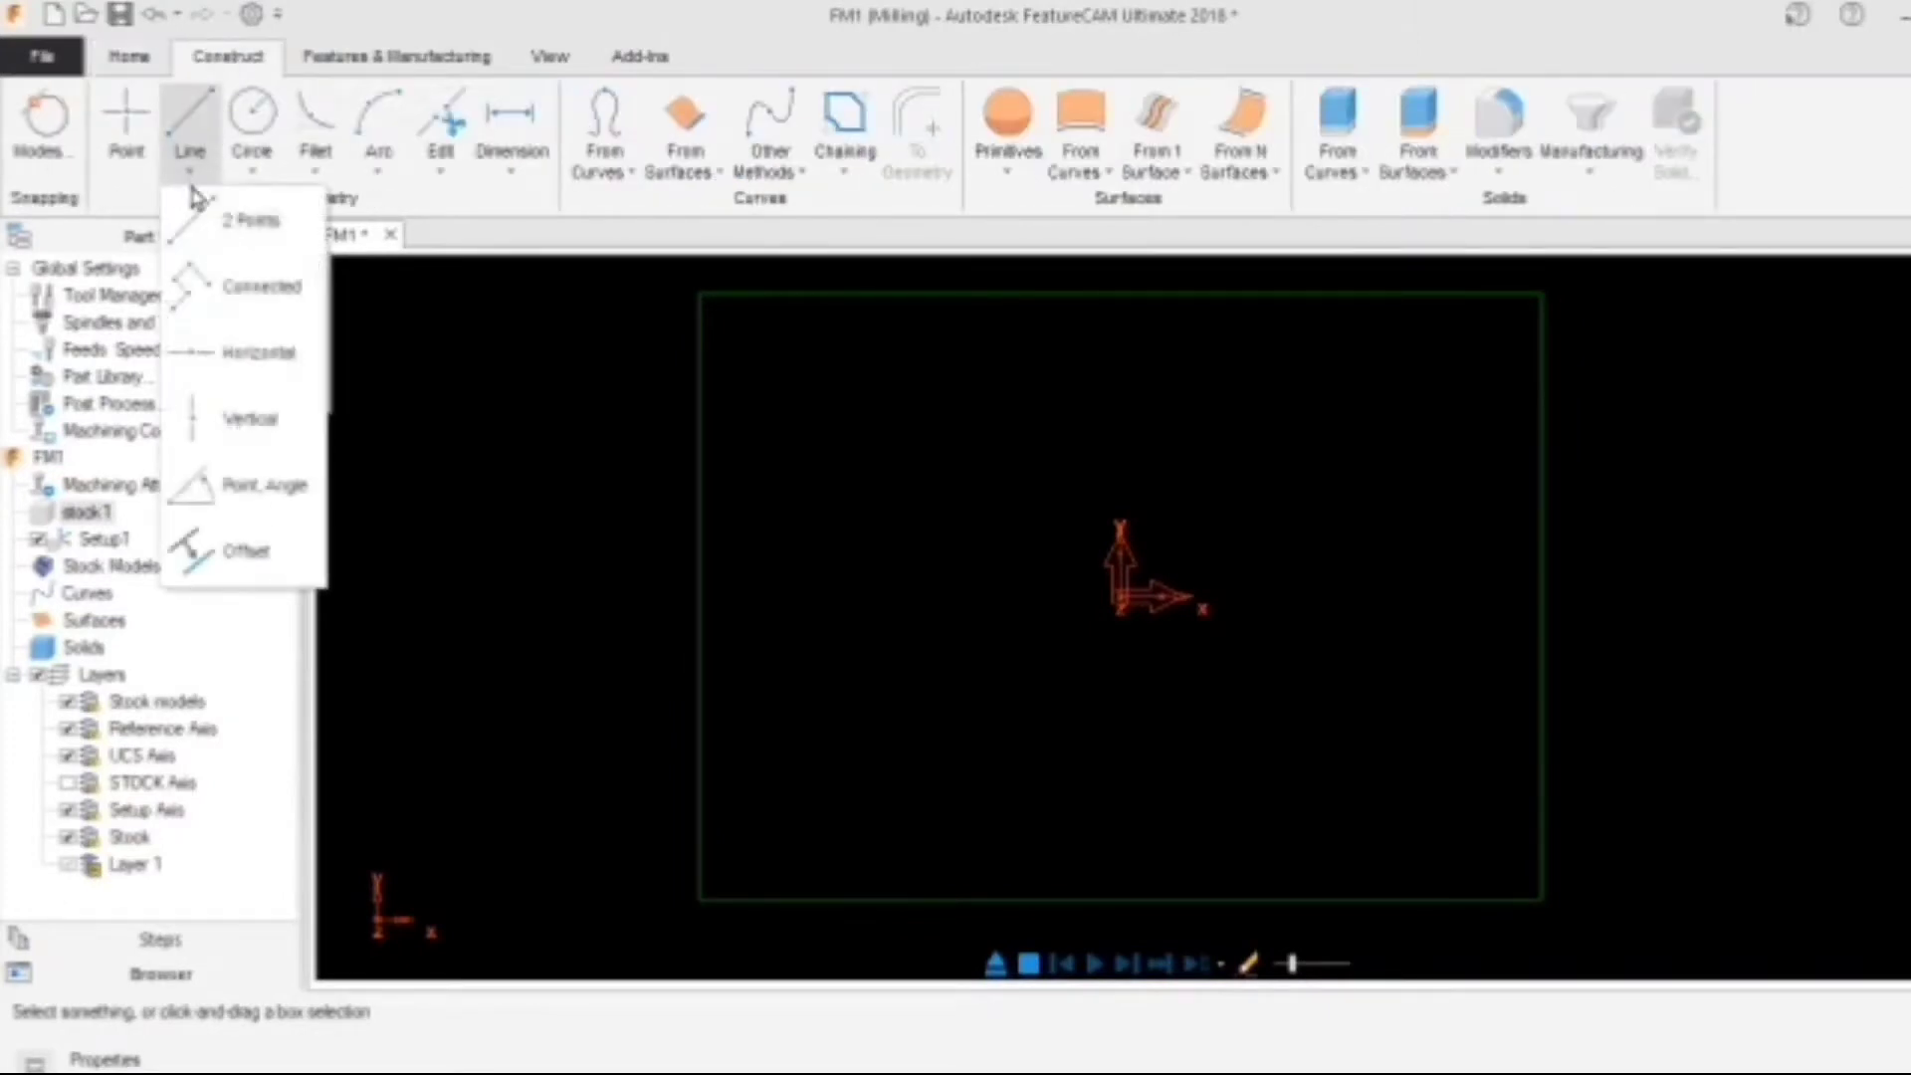
click(228, 374)
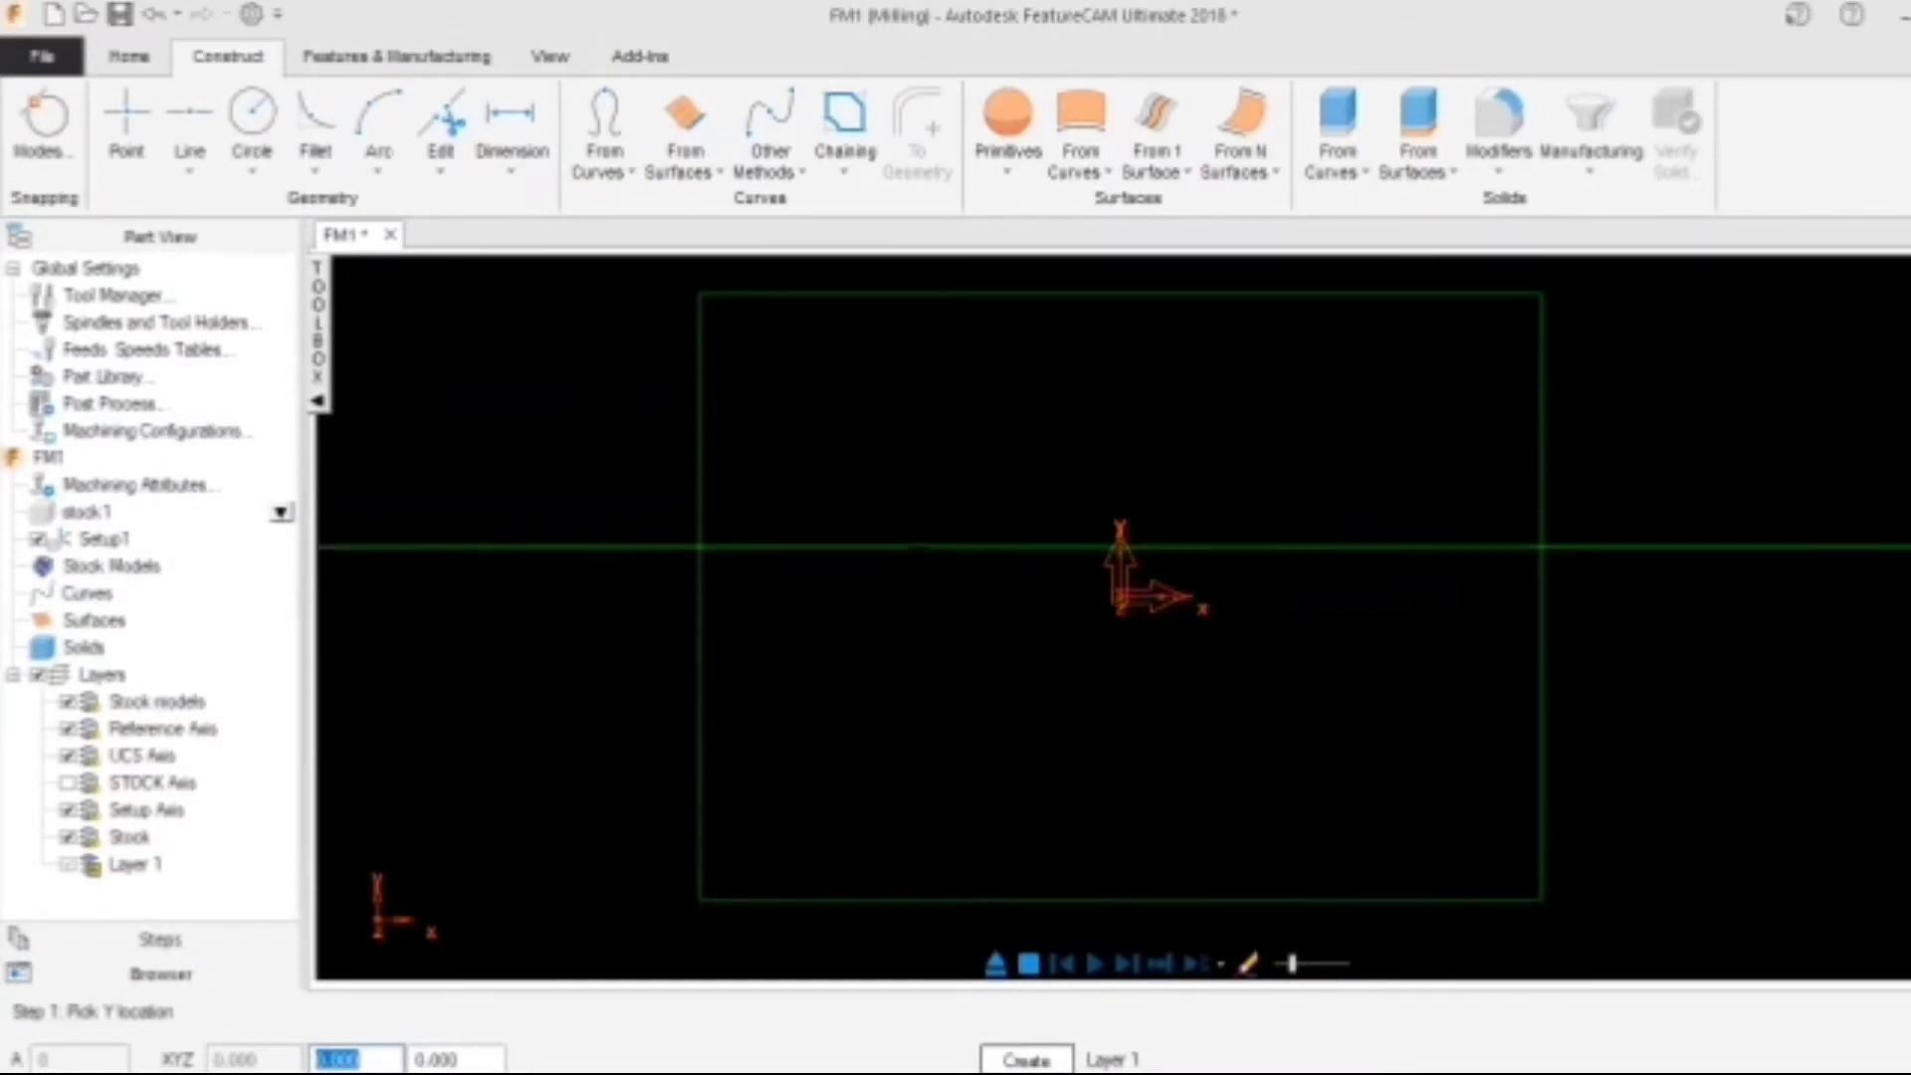
key(Return)
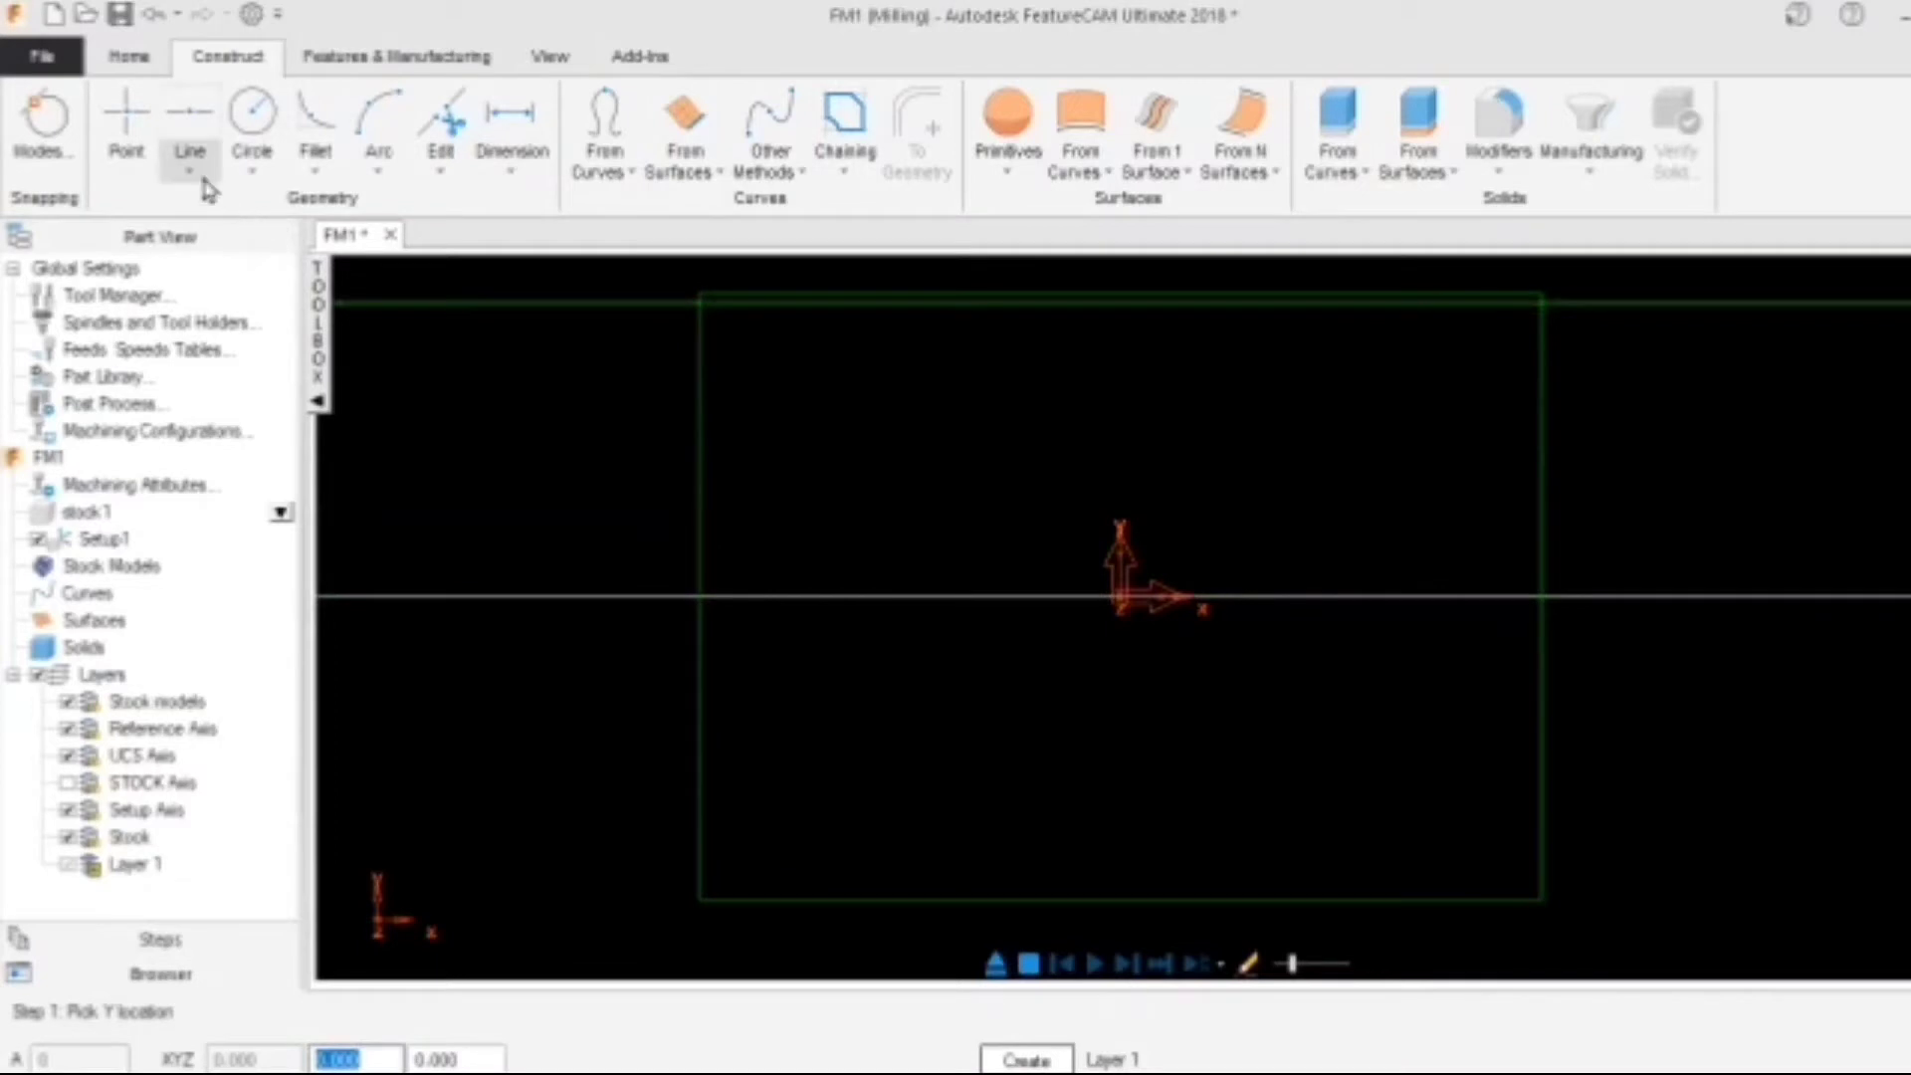
click(192, 169)
click(204, 416)
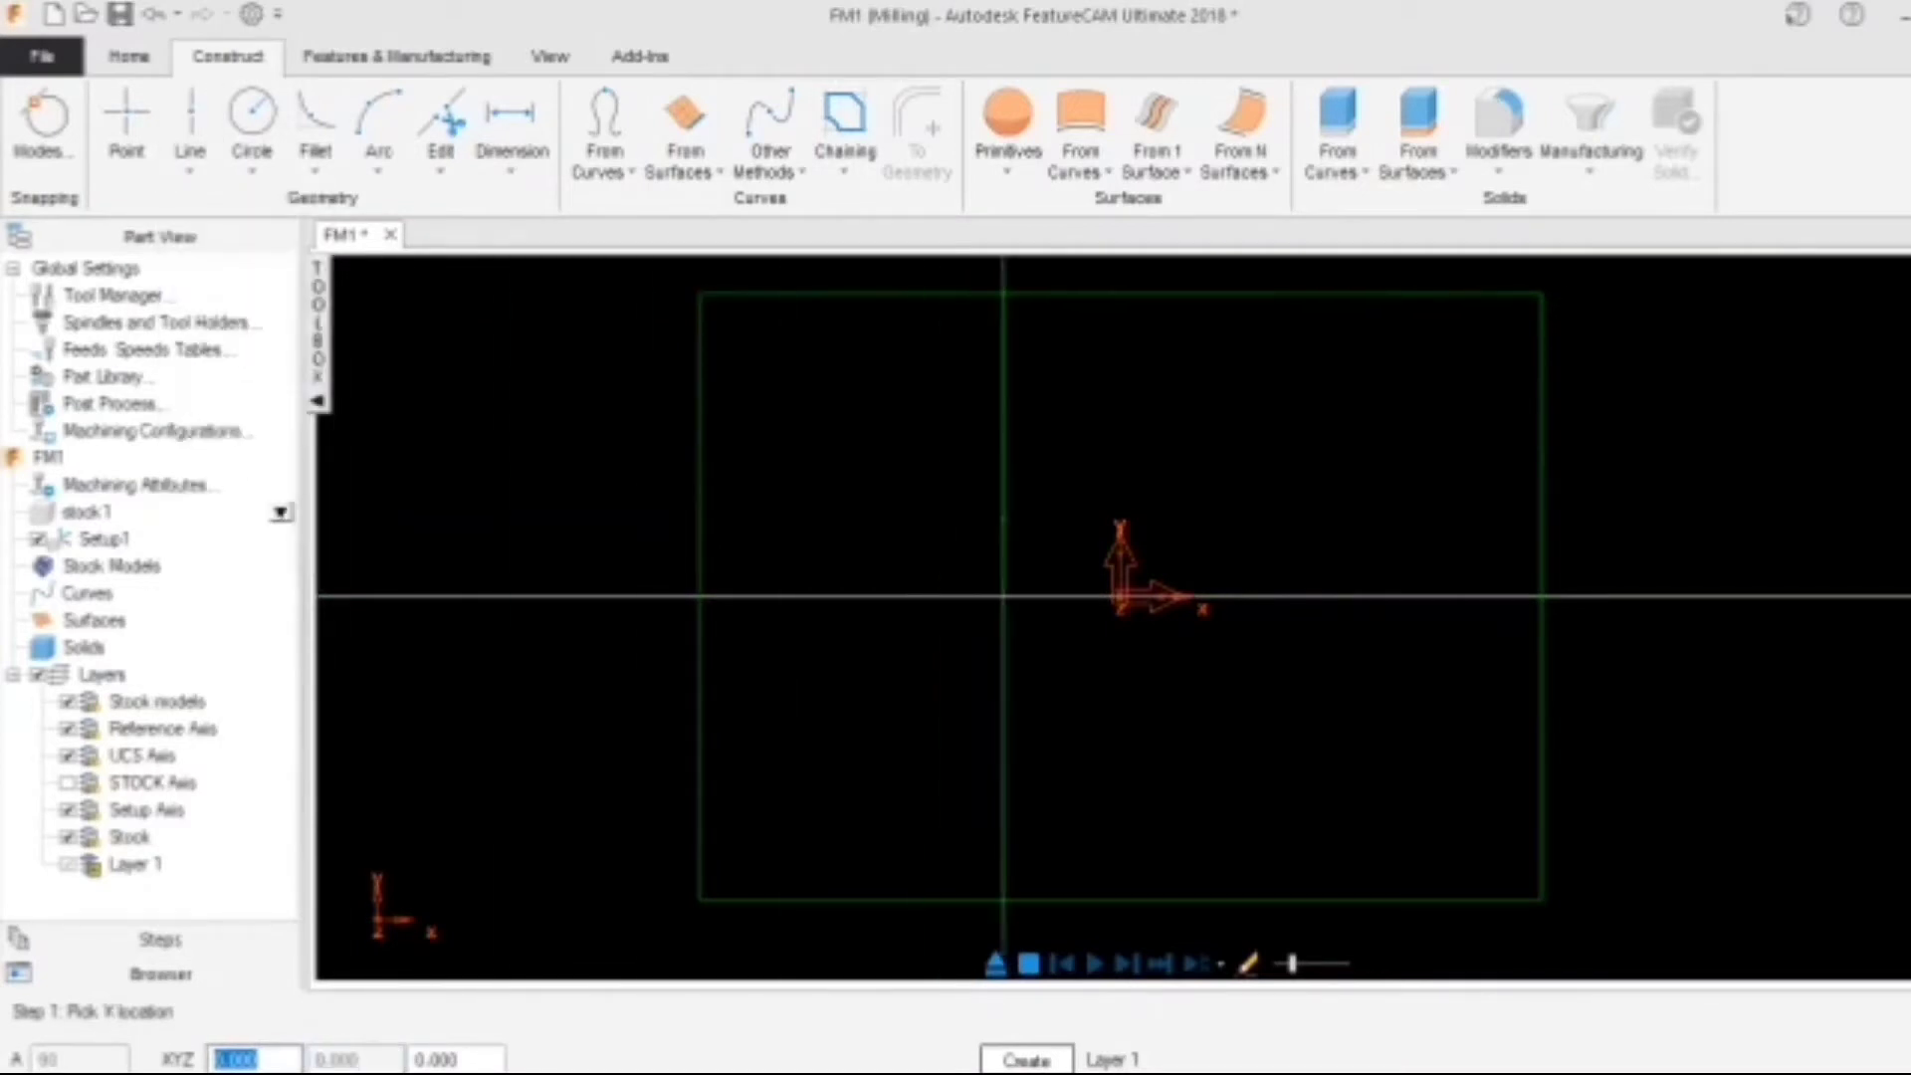
key(Return)
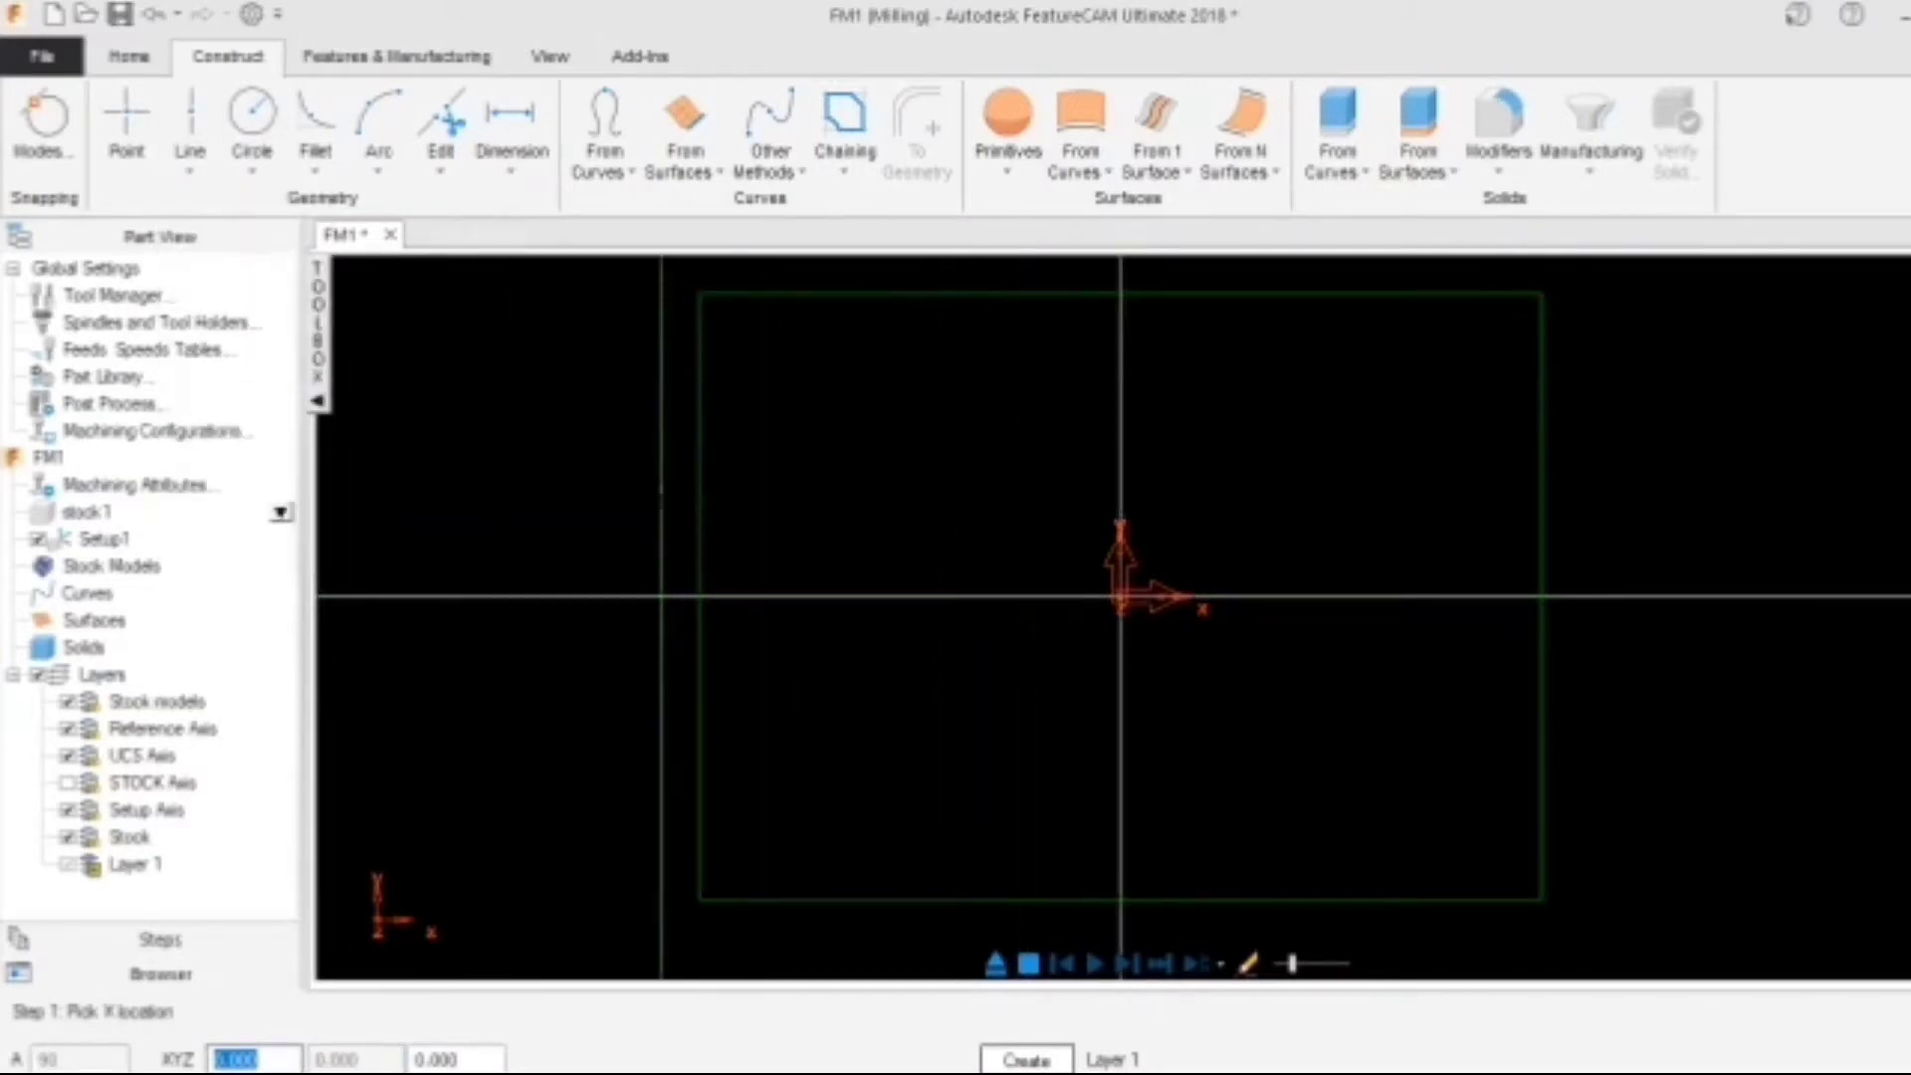
key(Escape)
Offset the vertical centre line 160 mm to both sides
scroll(1185, 534, down, 2)
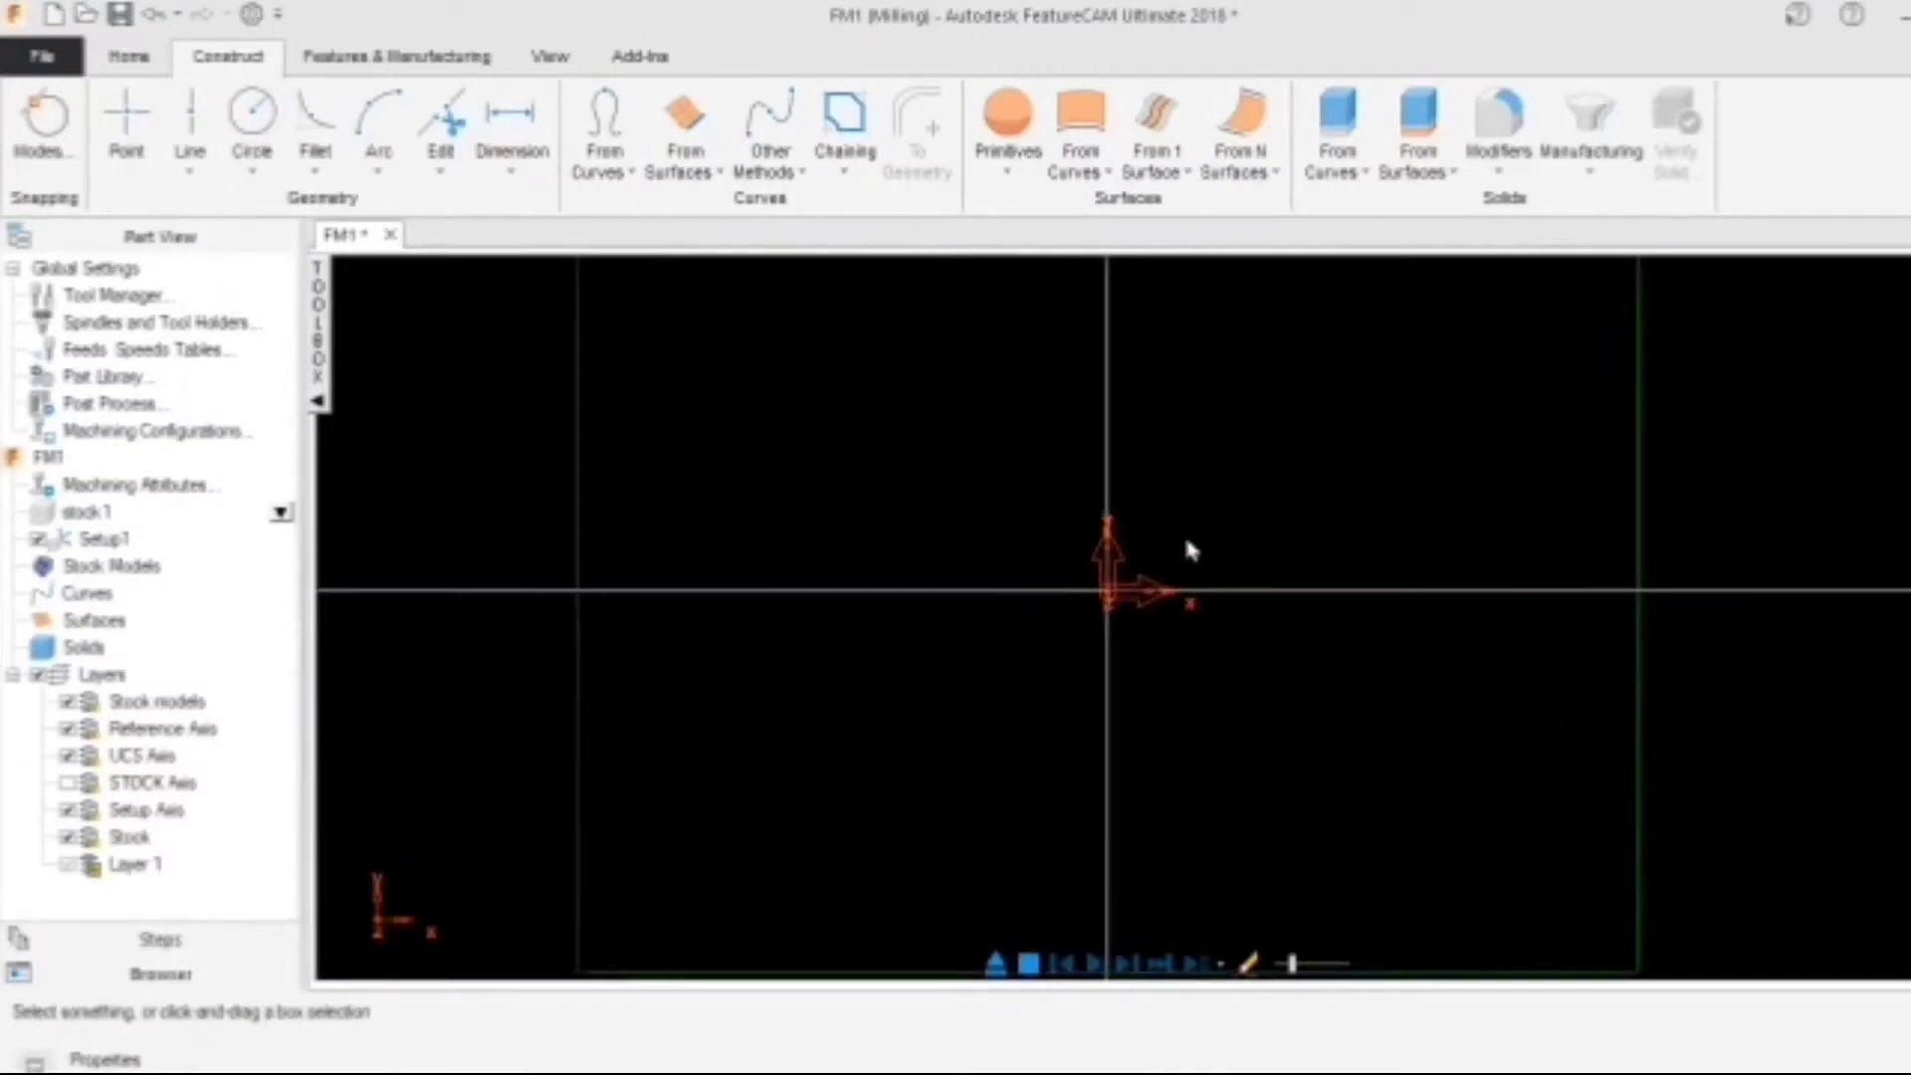
click(189, 164)
click(204, 546)
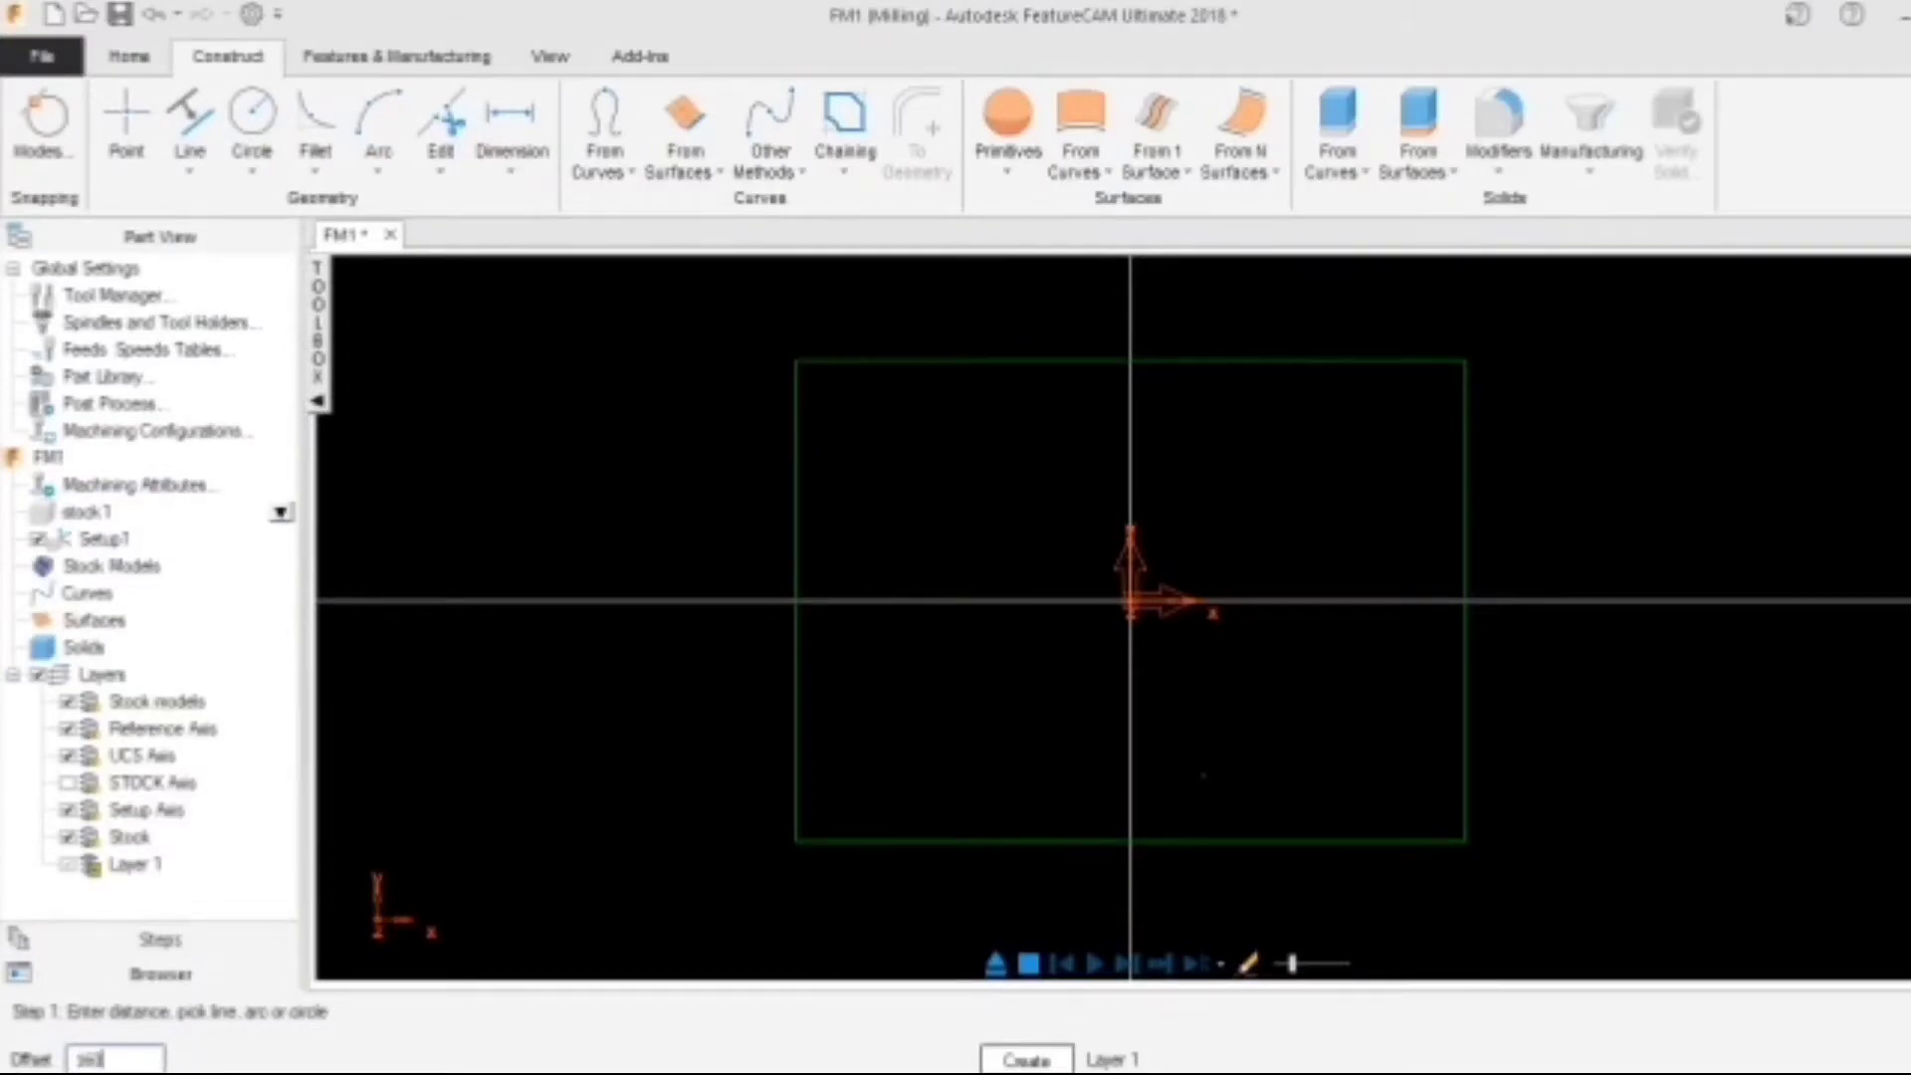
click(1130, 482)
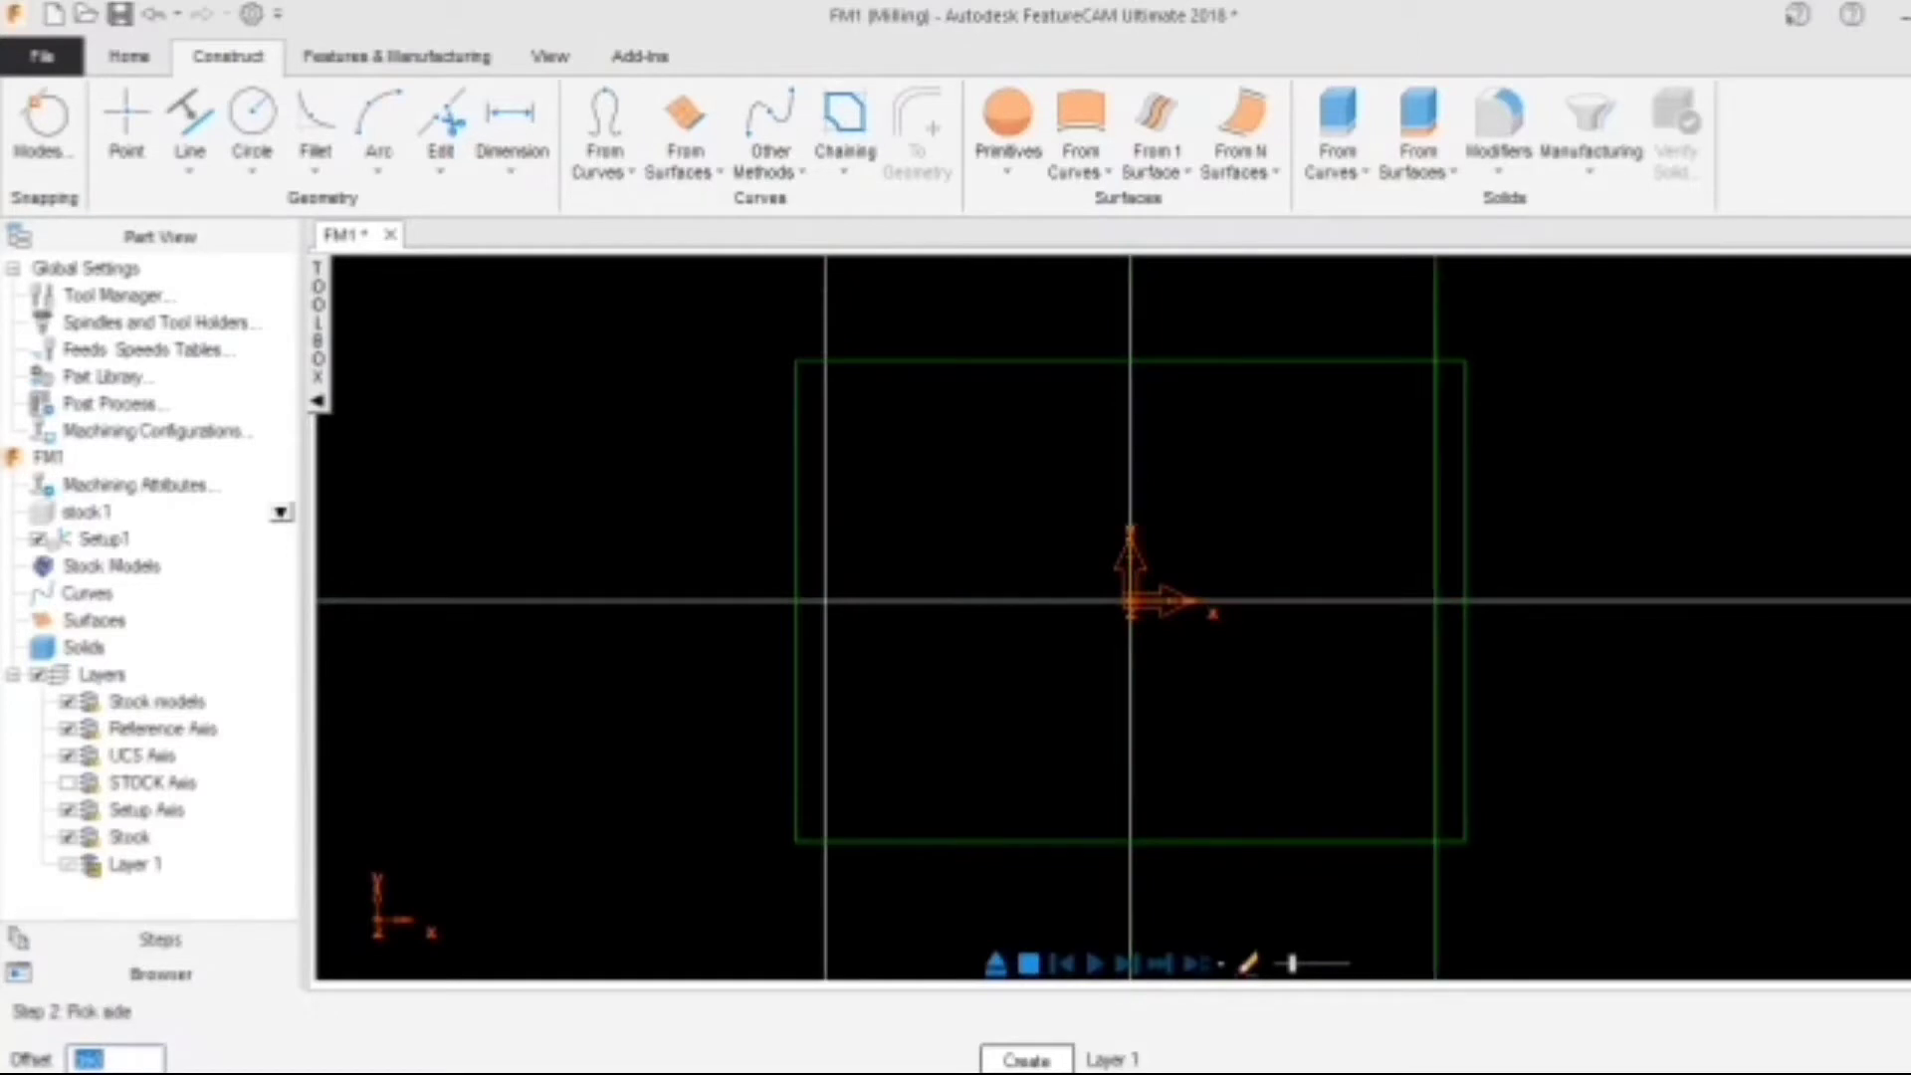
click(1264, 478)
key(Escape)
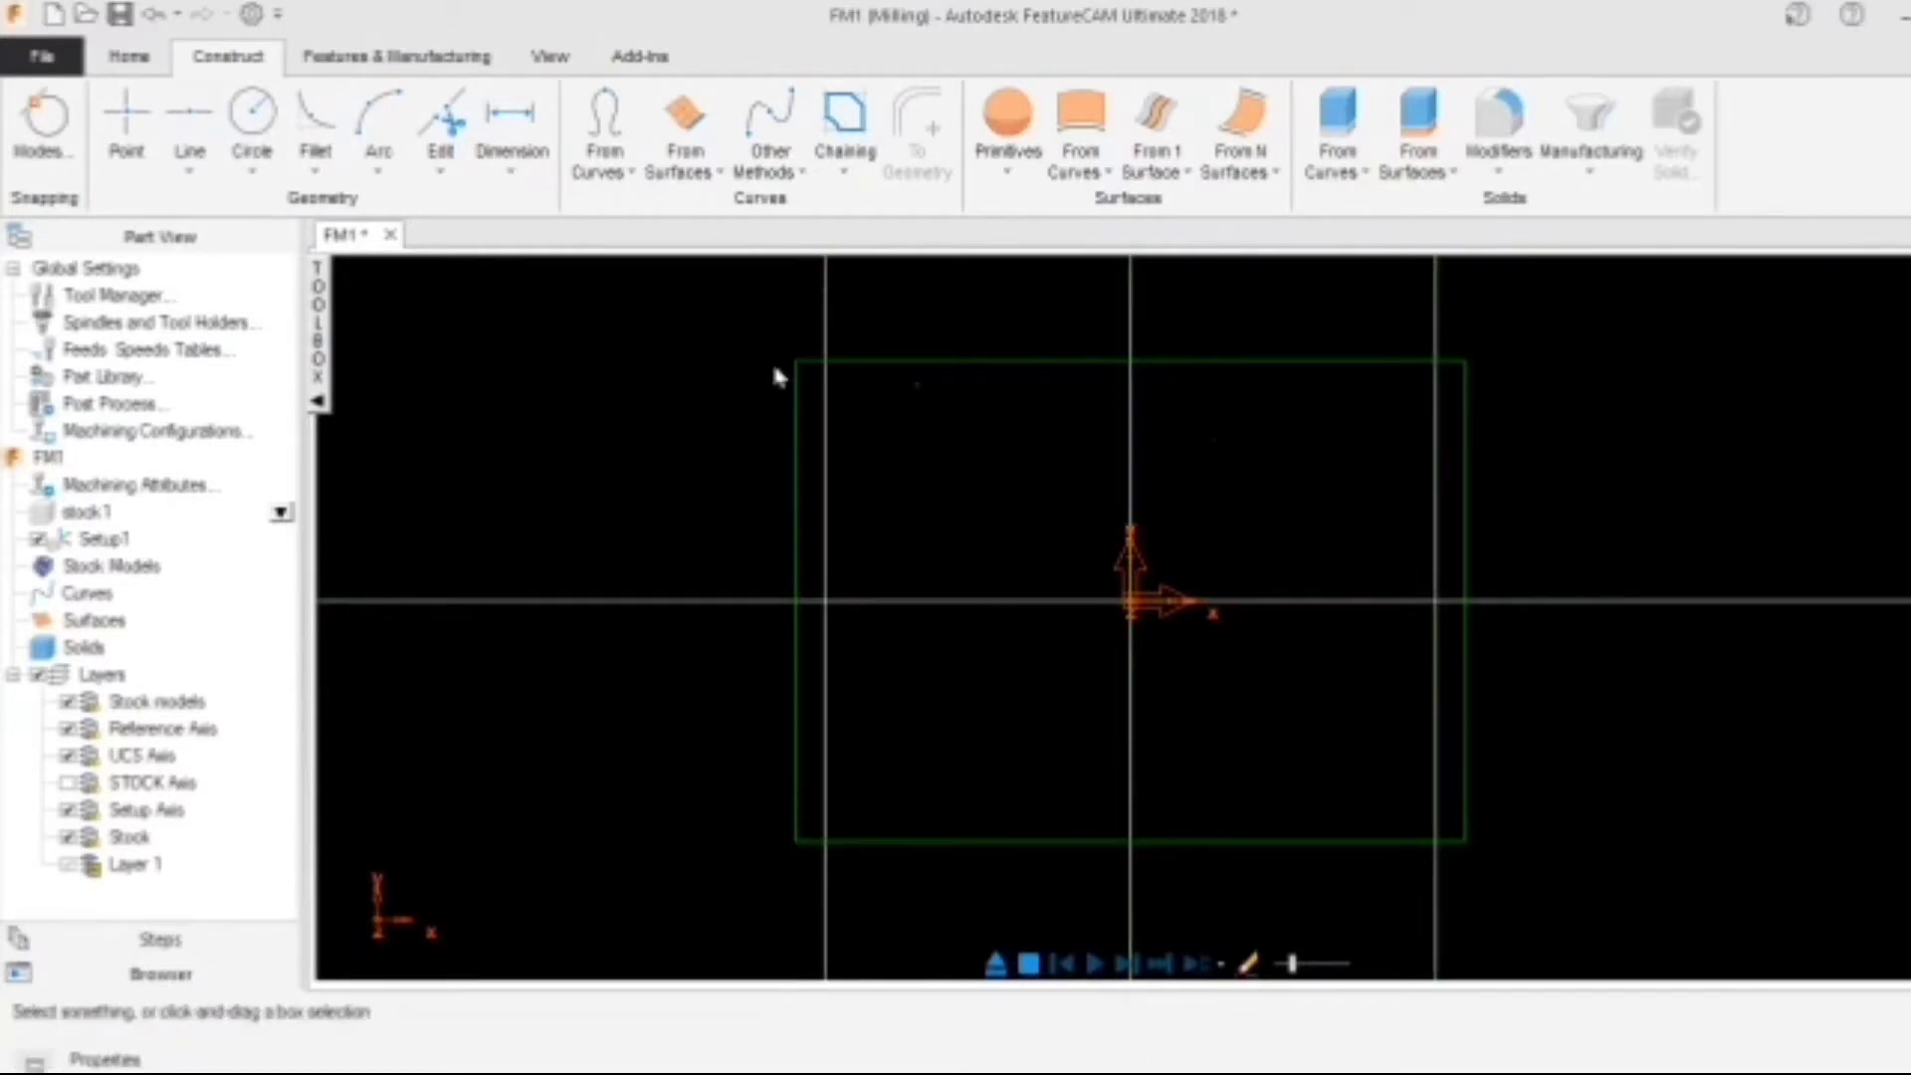
Offset the horizontal centre line 112 mm above and below
click(190, 167)
click(200, 546)
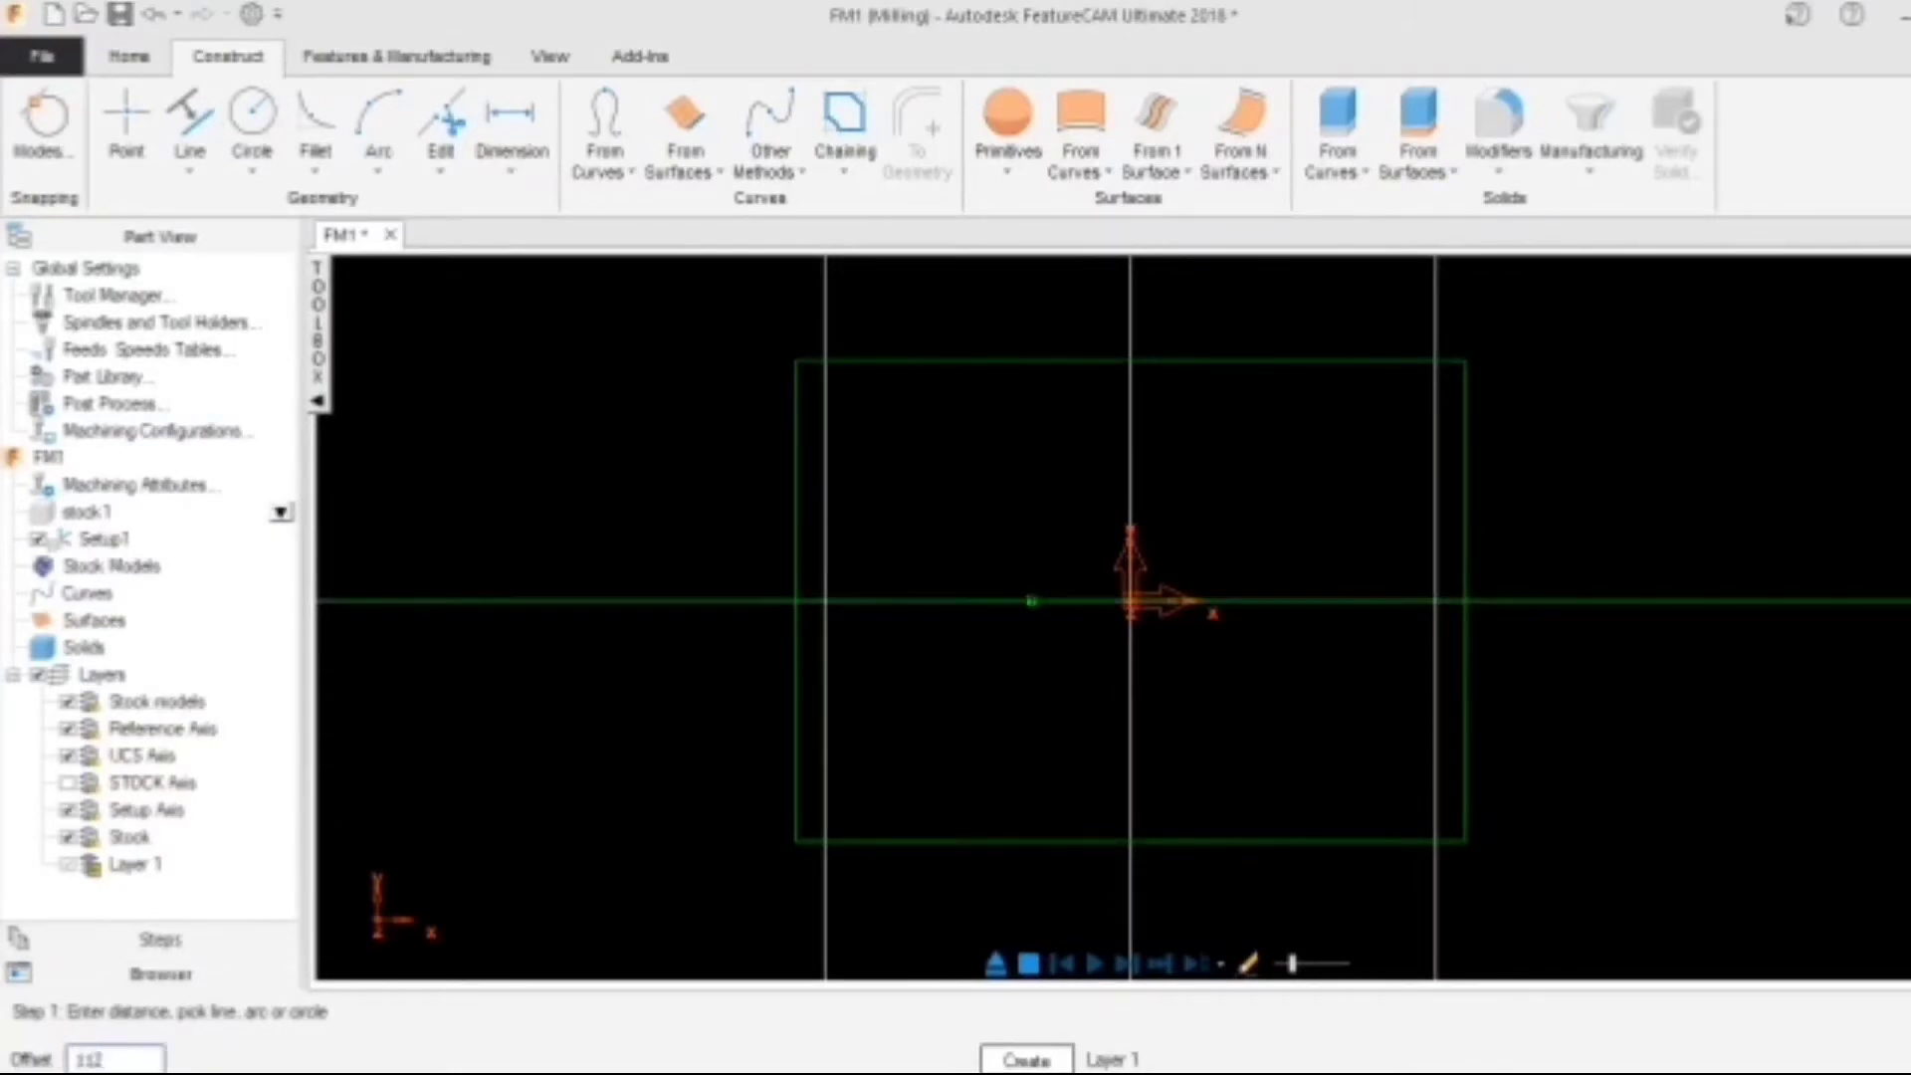
click(1031, 601)
click(1032, 542)
click(1036, 600)
click(1042, 650)
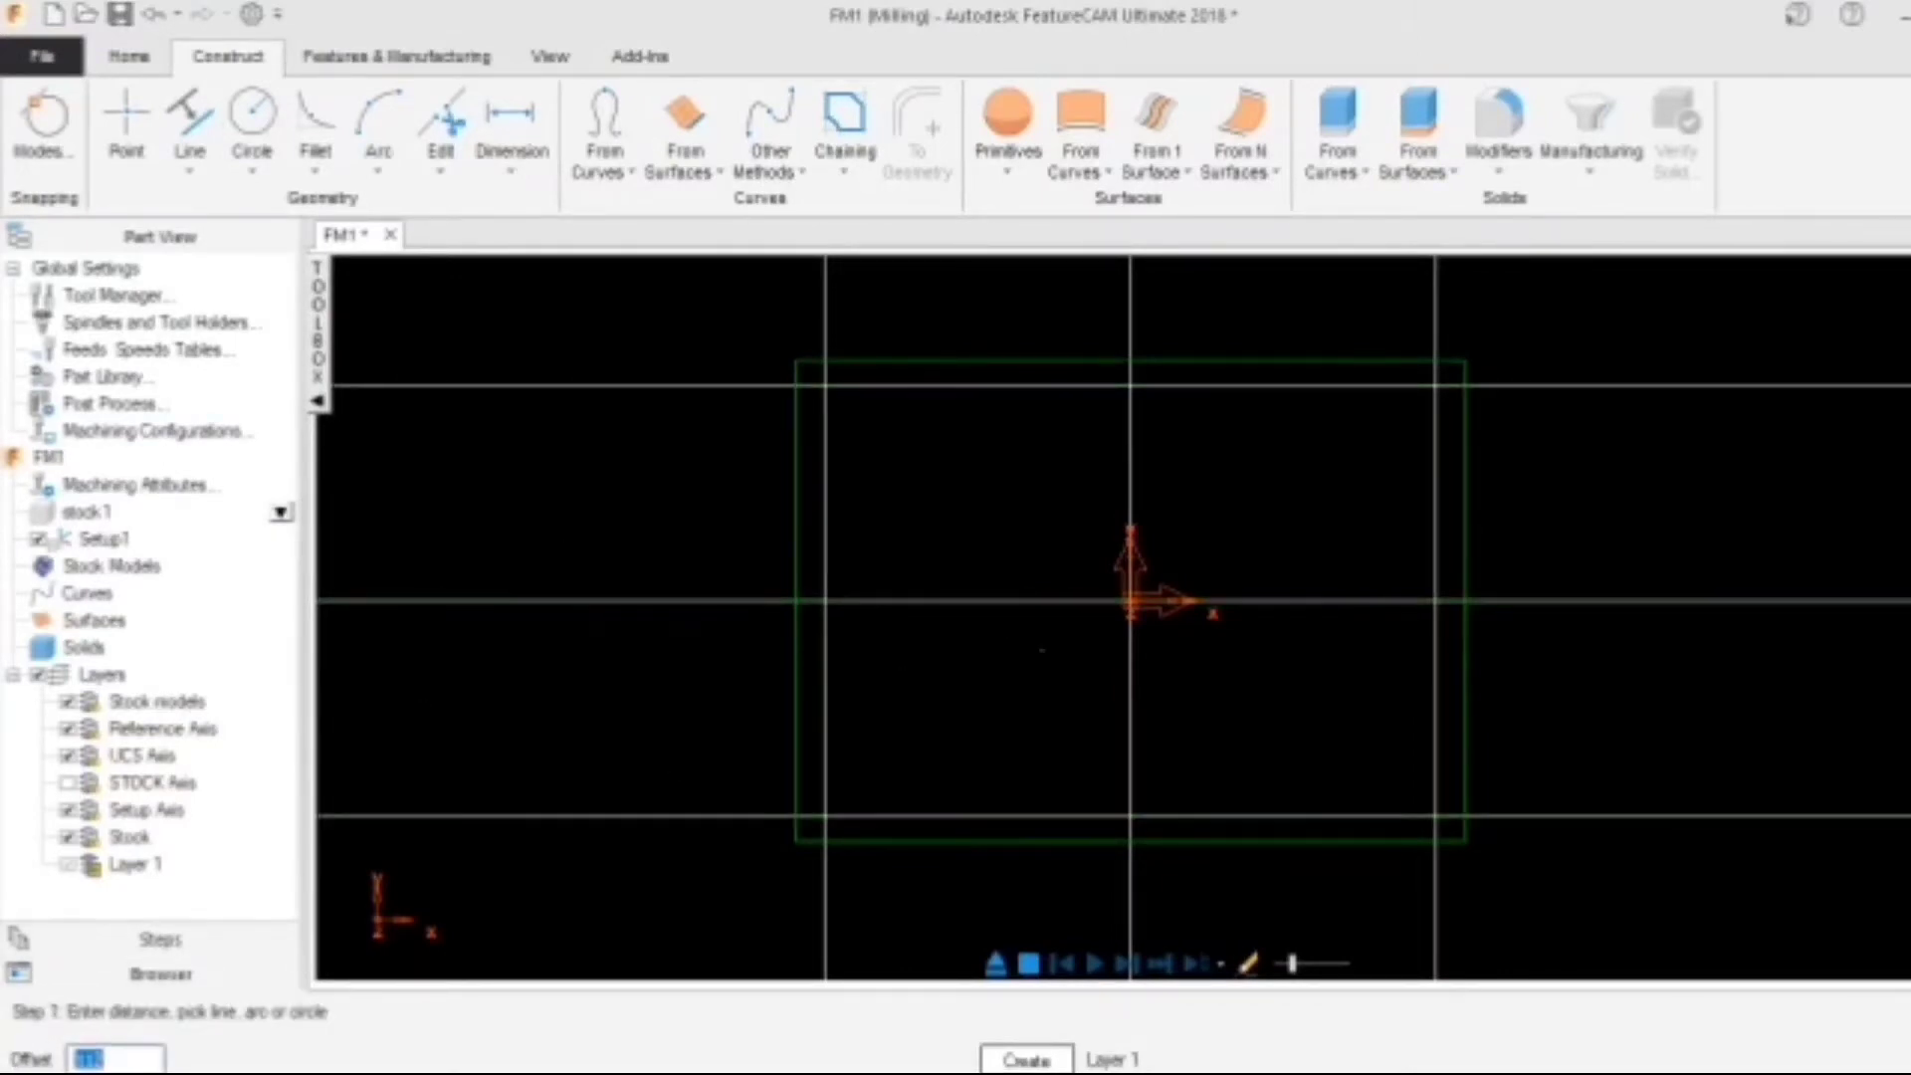
key(Escape)
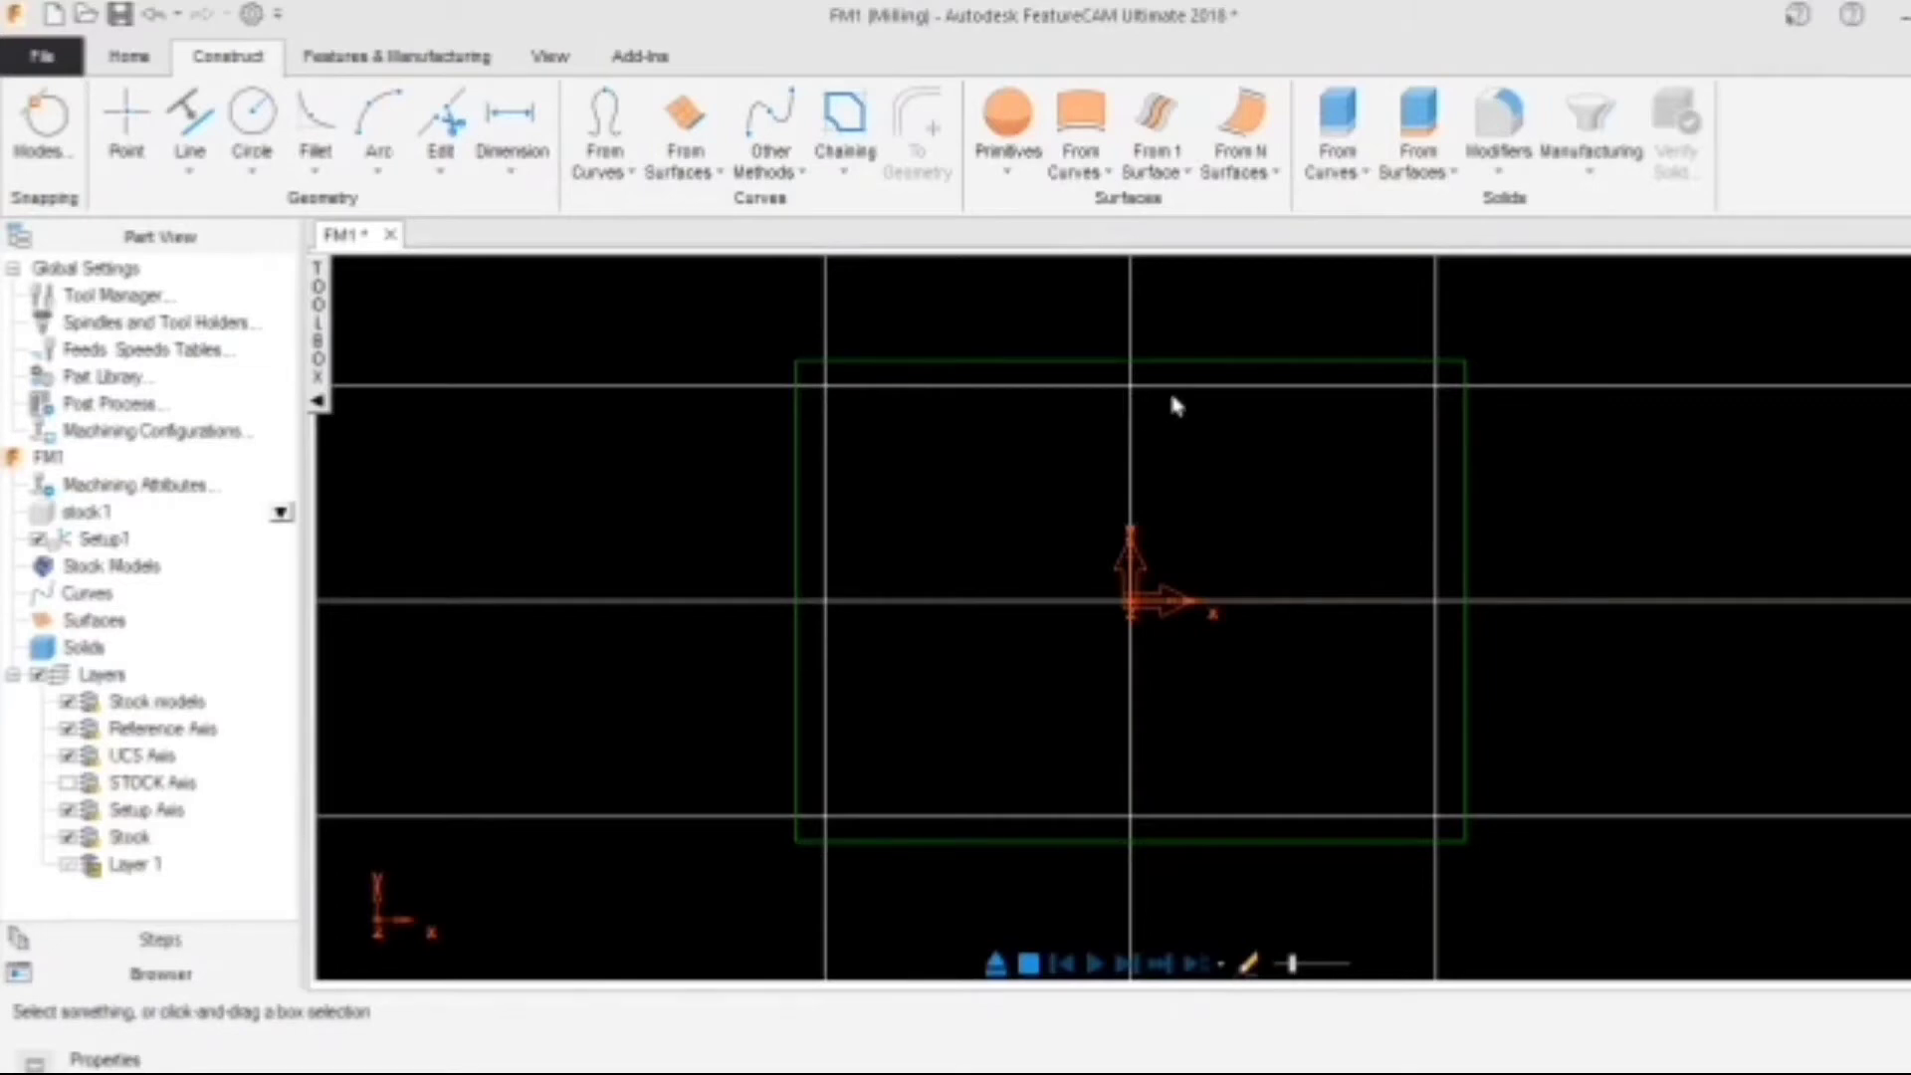
Offset the two outer horizontal and two outer vertical construction lines 15 mm inward
click(189, 154)
click(195, 550)
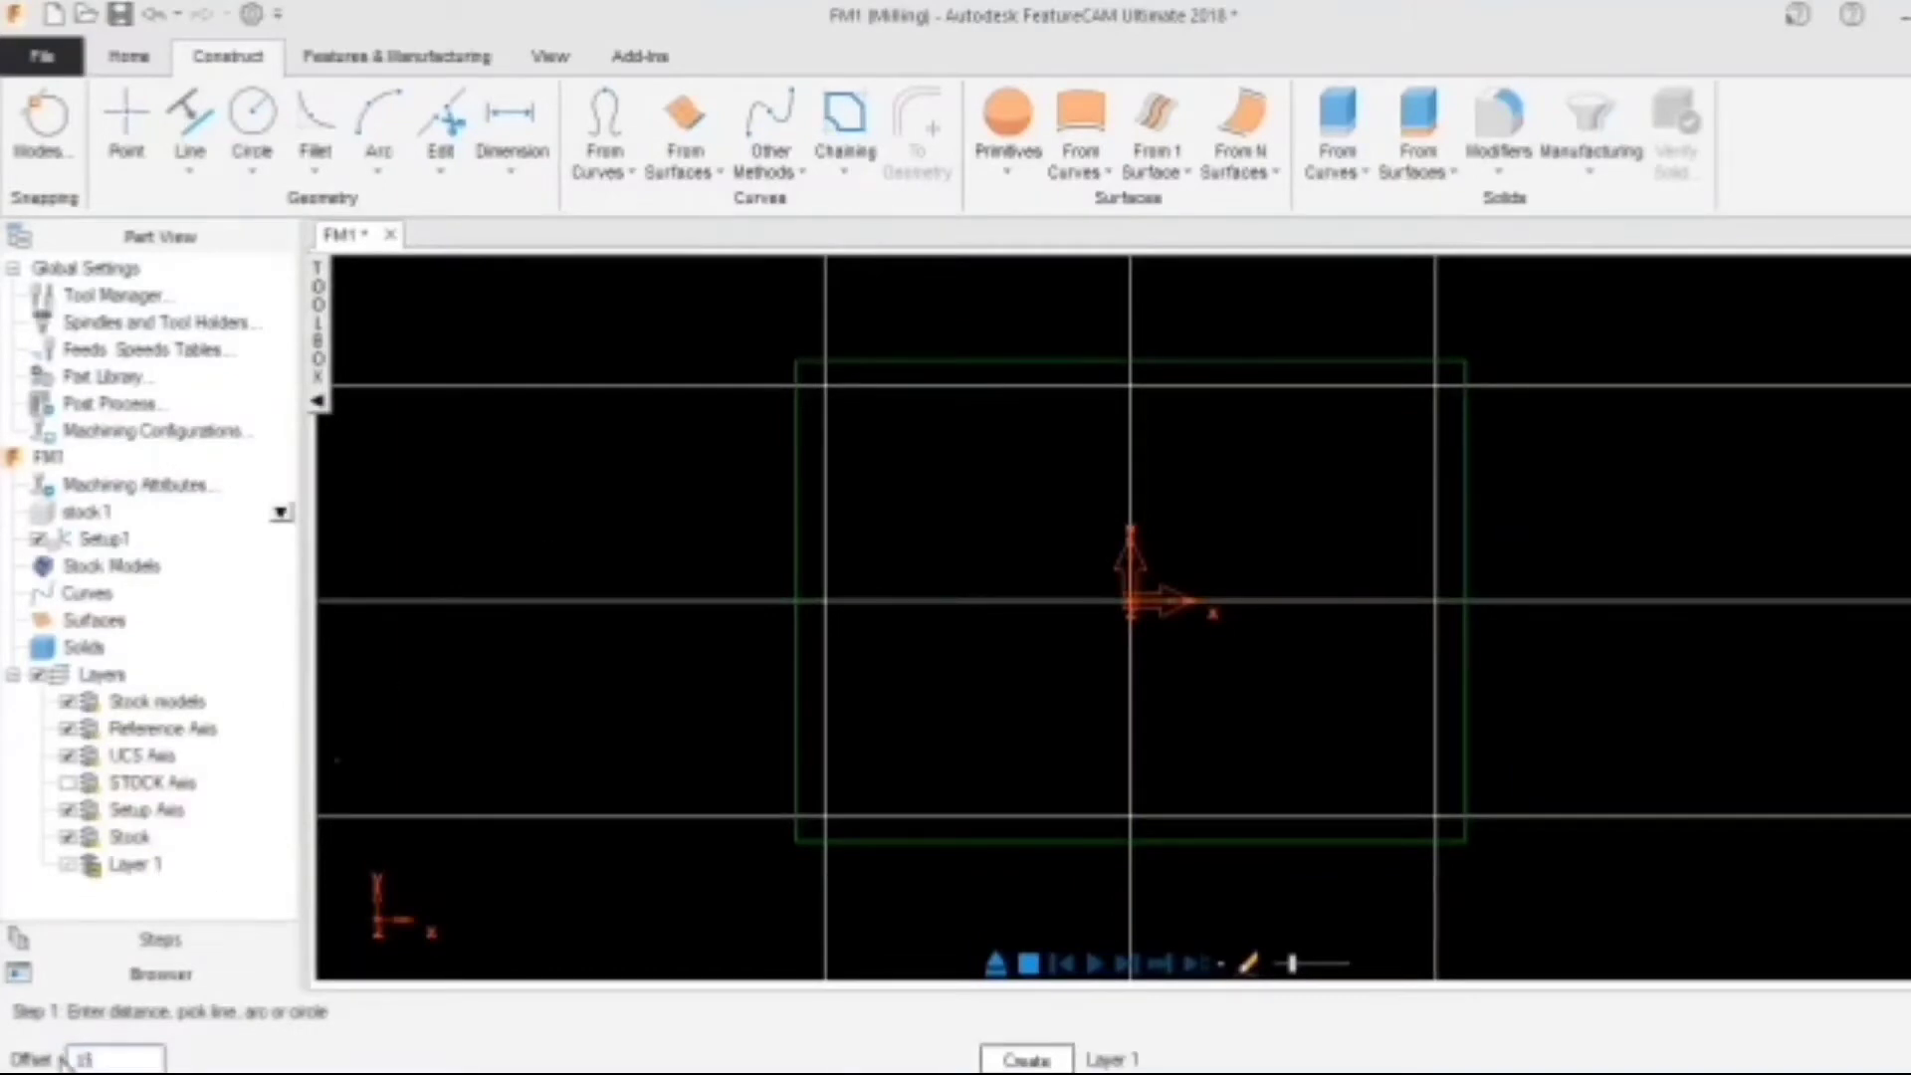
click(1066, 385)
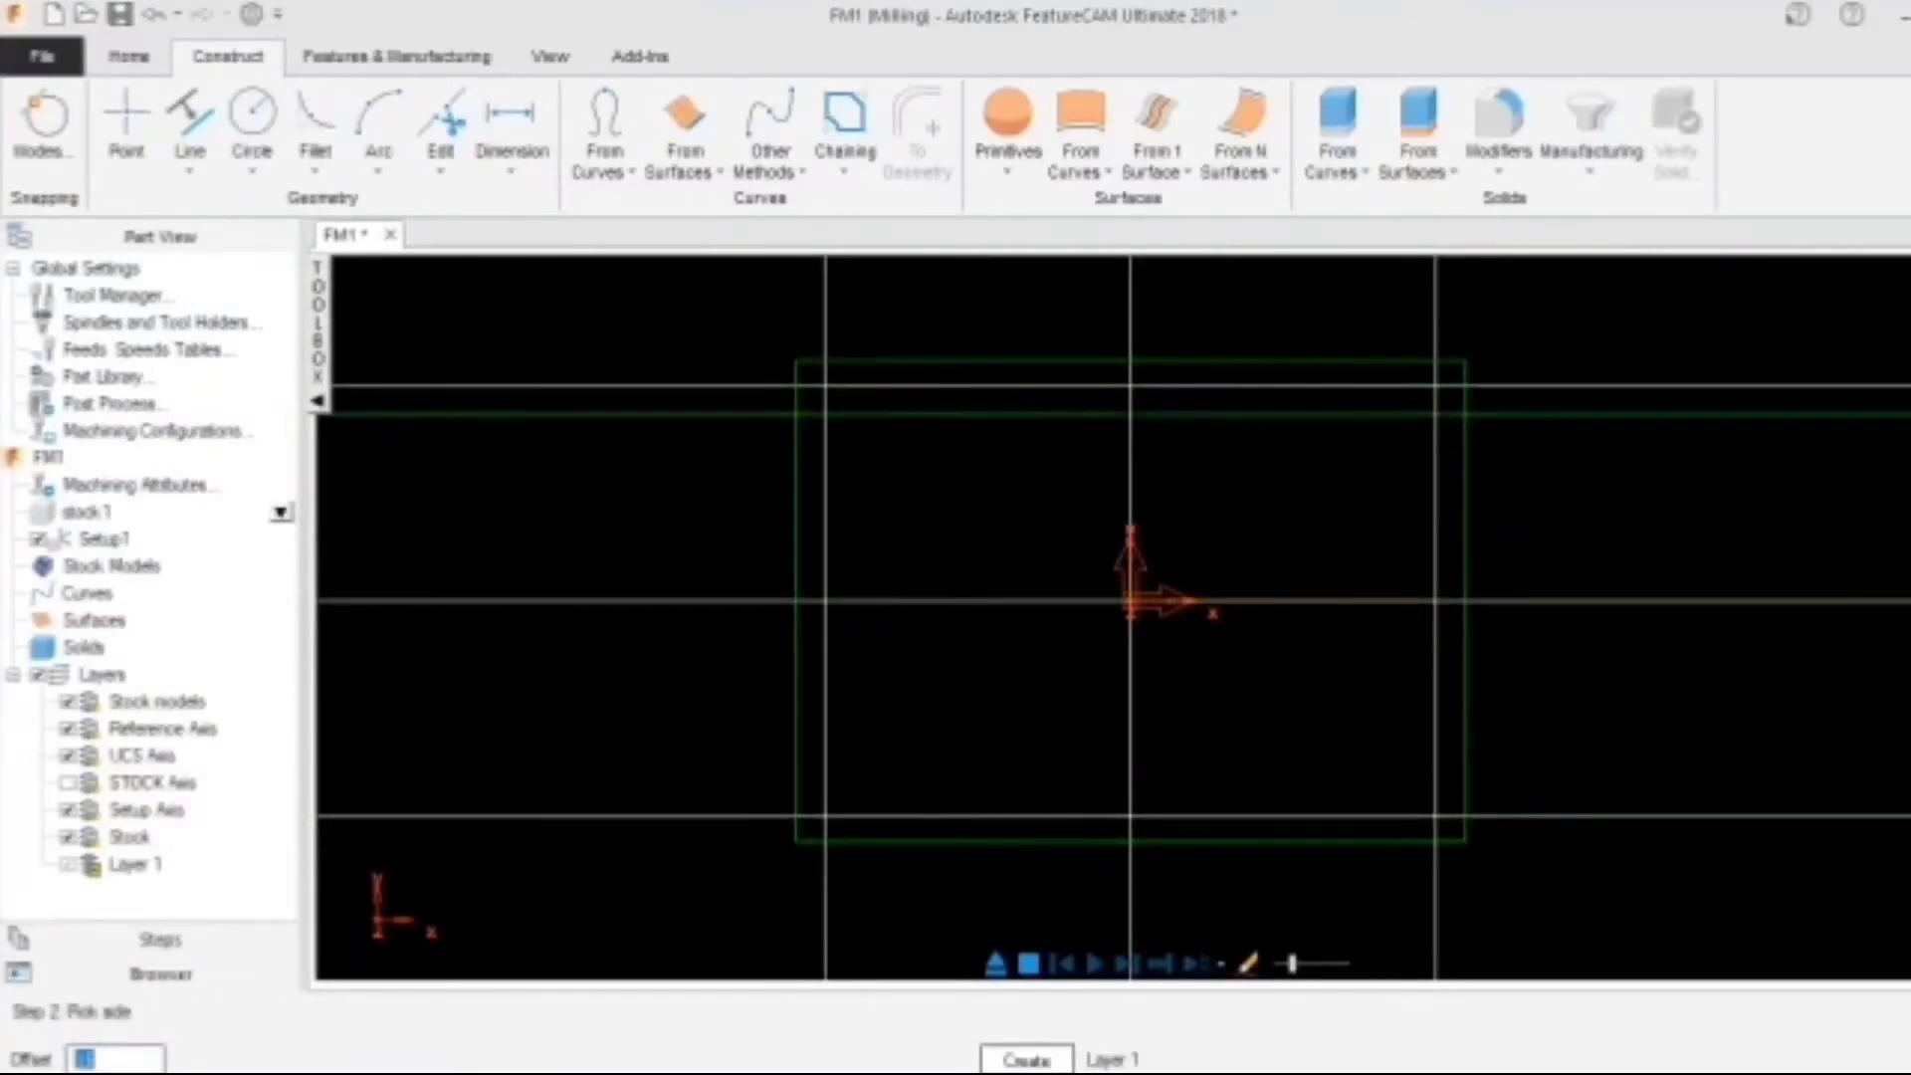
click(950, 556)
click(825, 554)
click(844, 554)
click(989, 817)
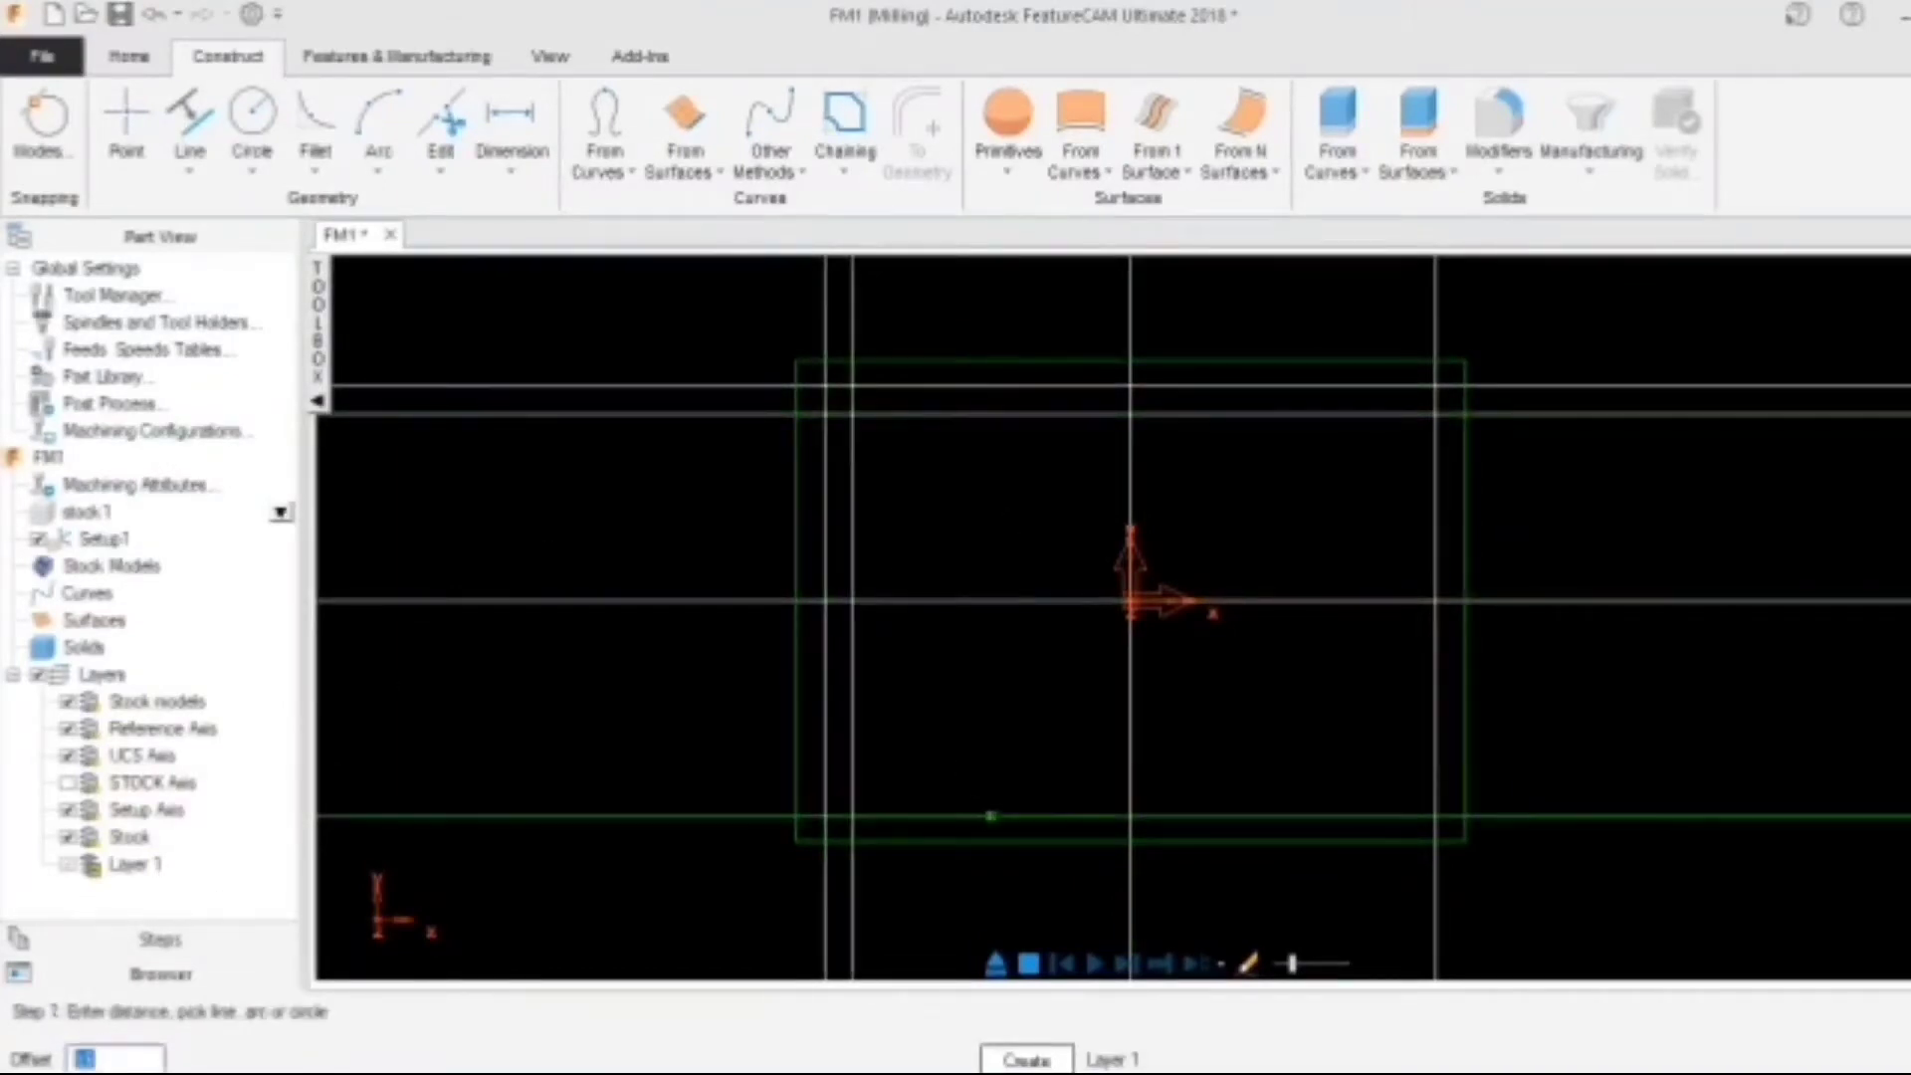
click(996, 787)
click(1436, 668)
click(1409, 658)
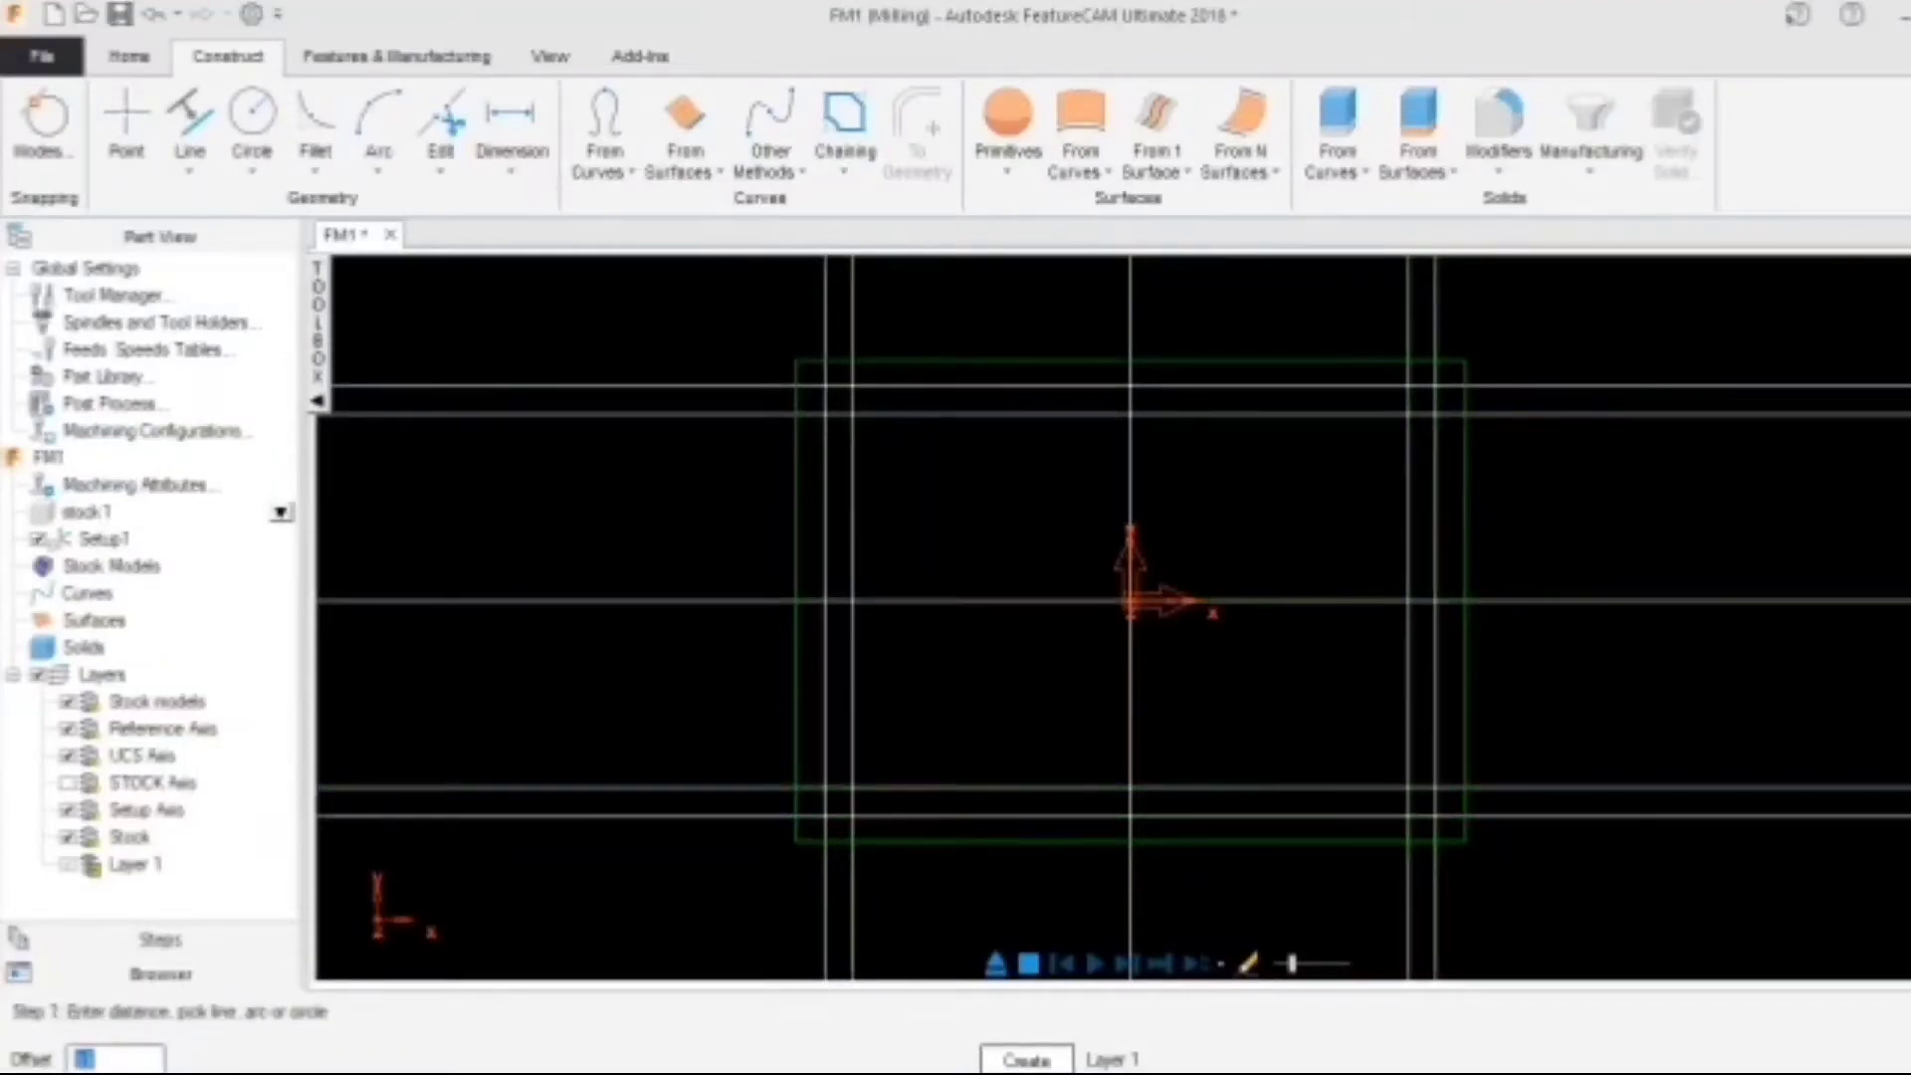
key(Escape)
Construct inward-bowed three-point arcs: the top from (-145, 112) through (0, 97) and the right from (160, 97) through (145, 0), each ending symmetrically
click(379, 150)
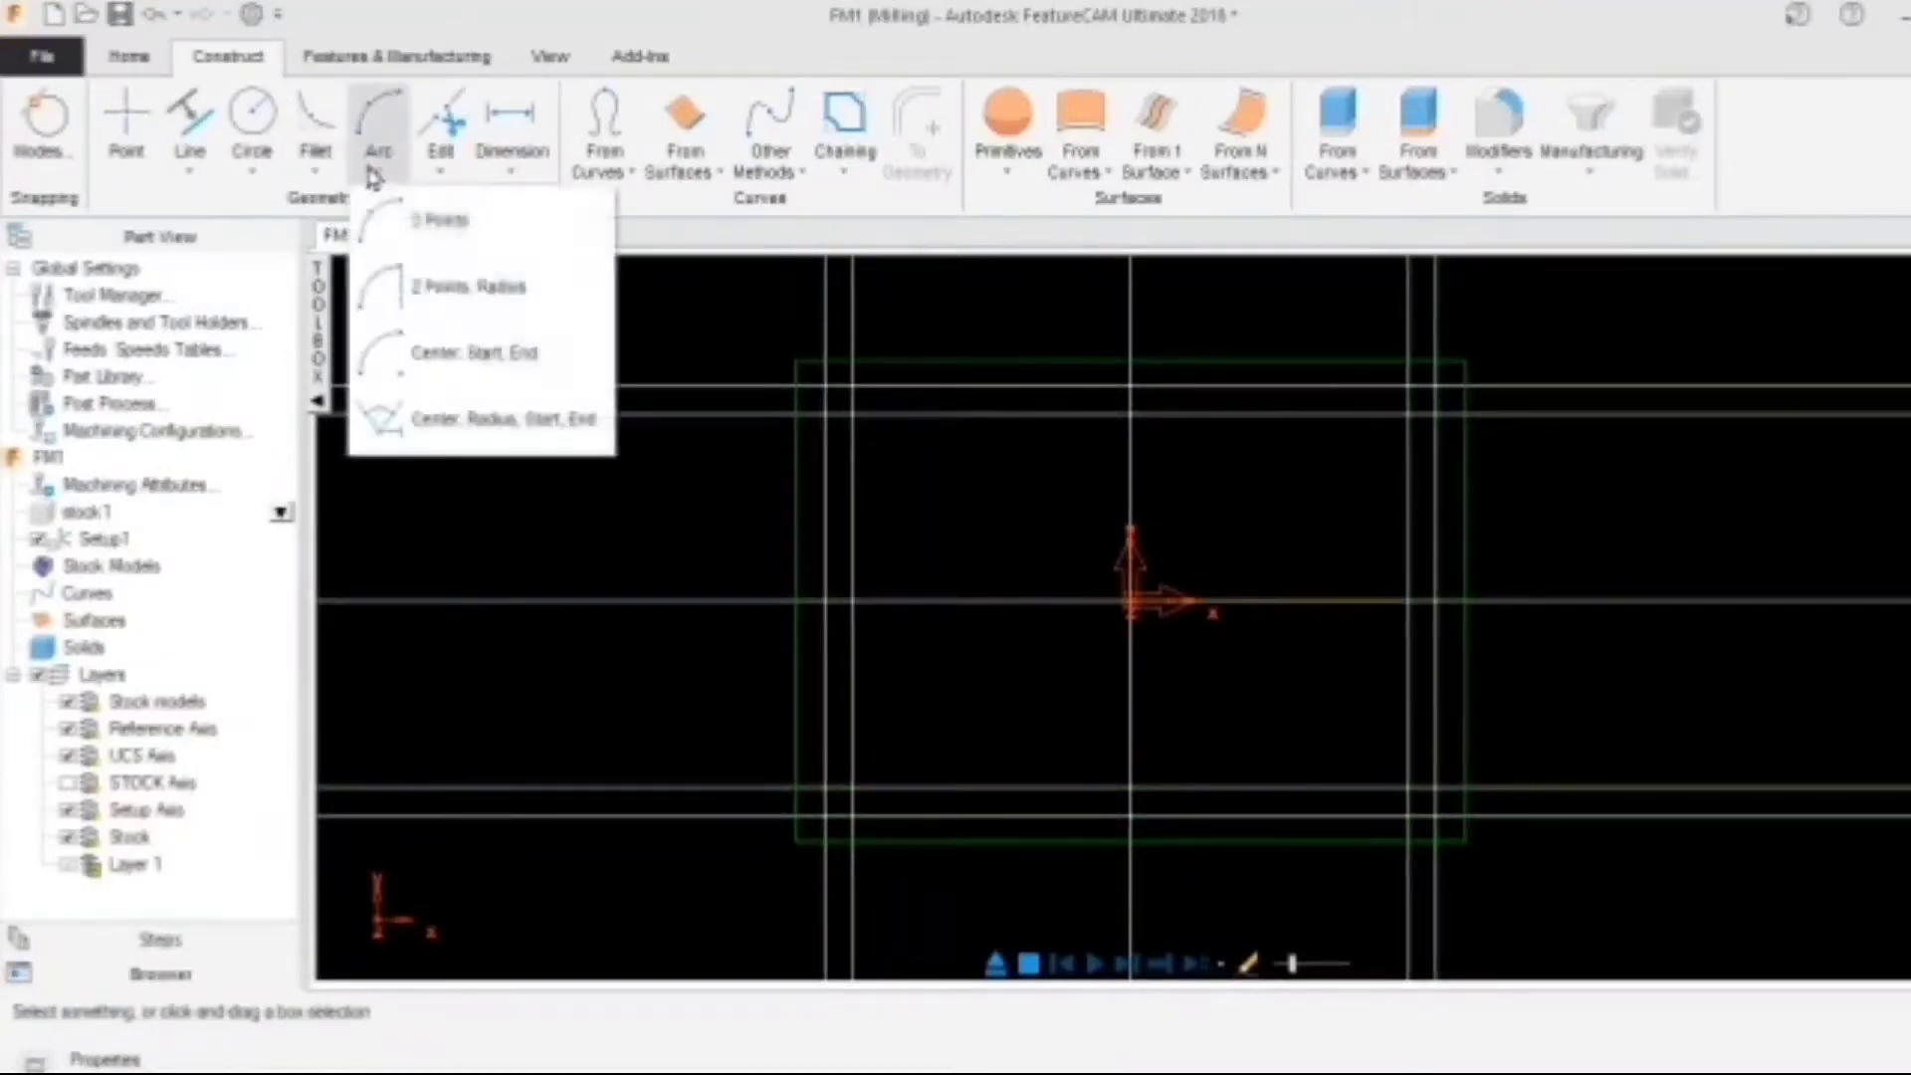
click(510, 246)
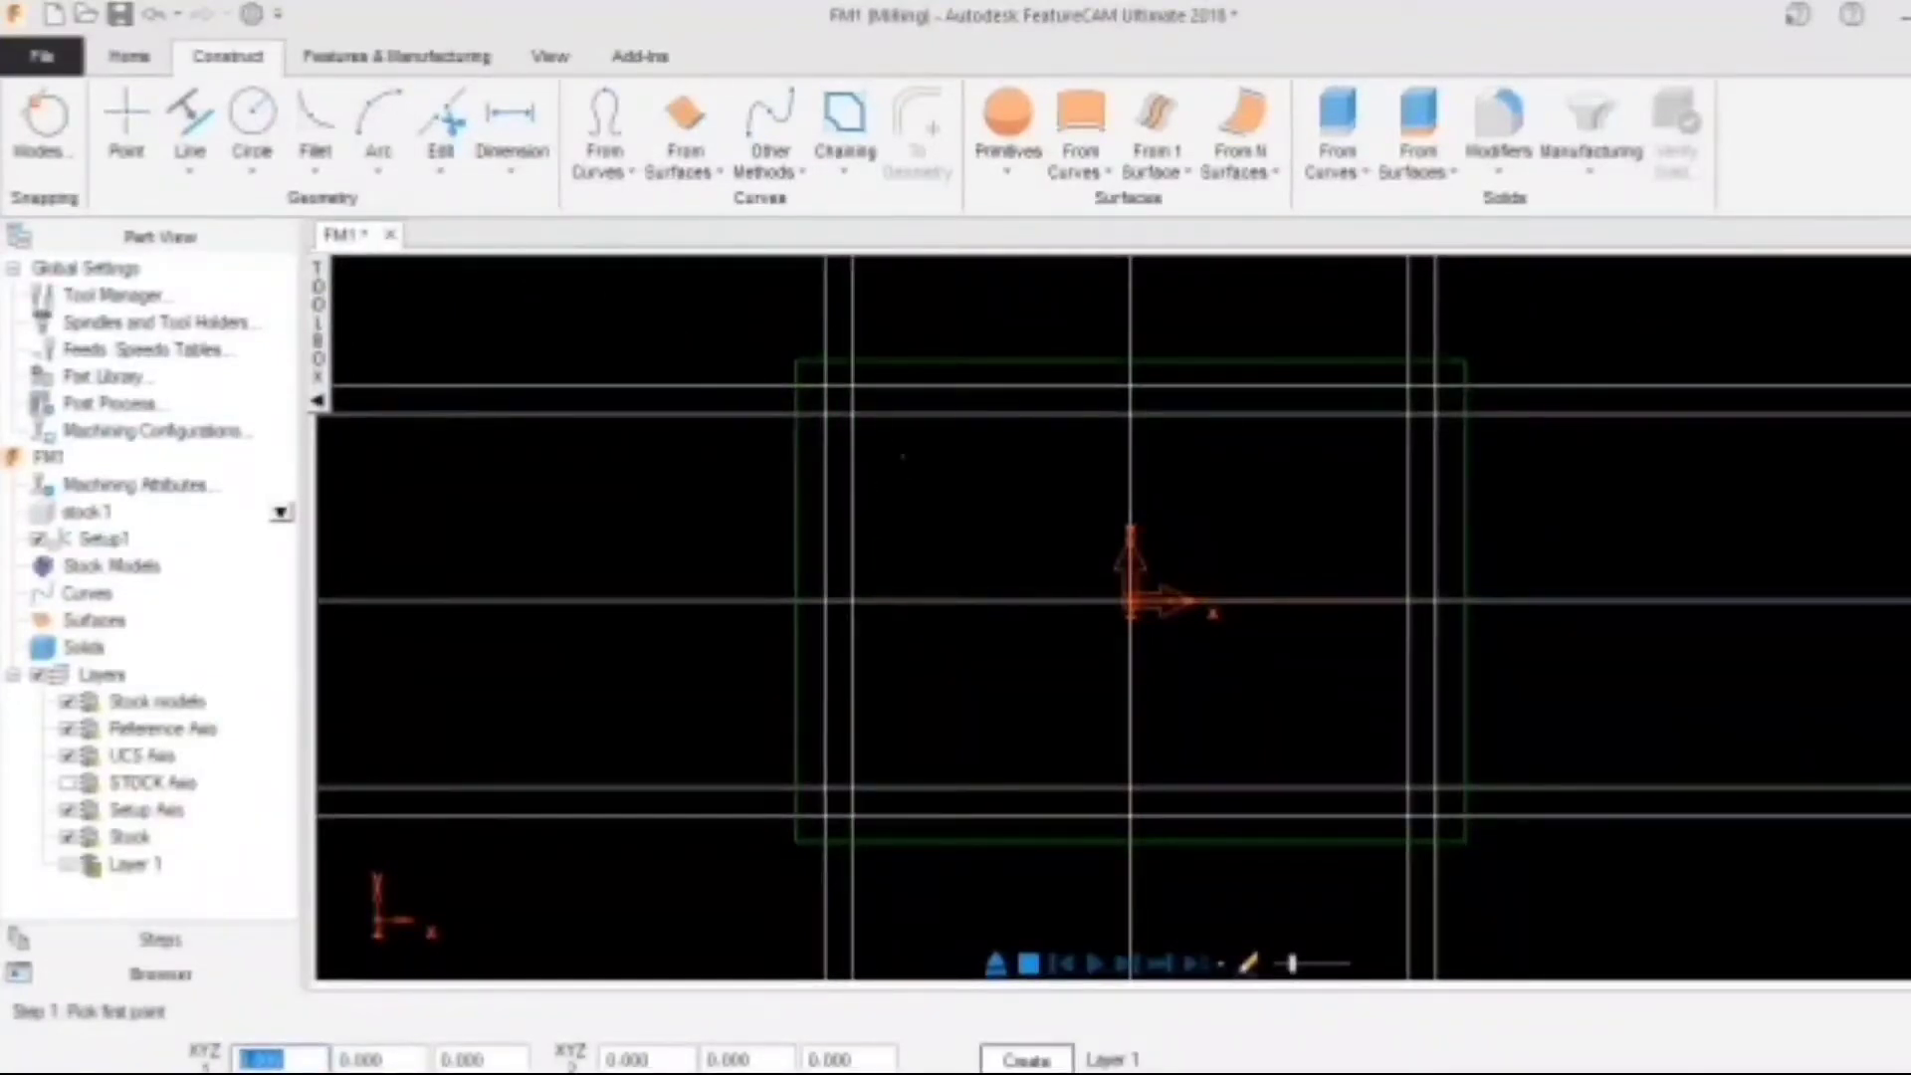
click(853, 386)
click(1131, 413)
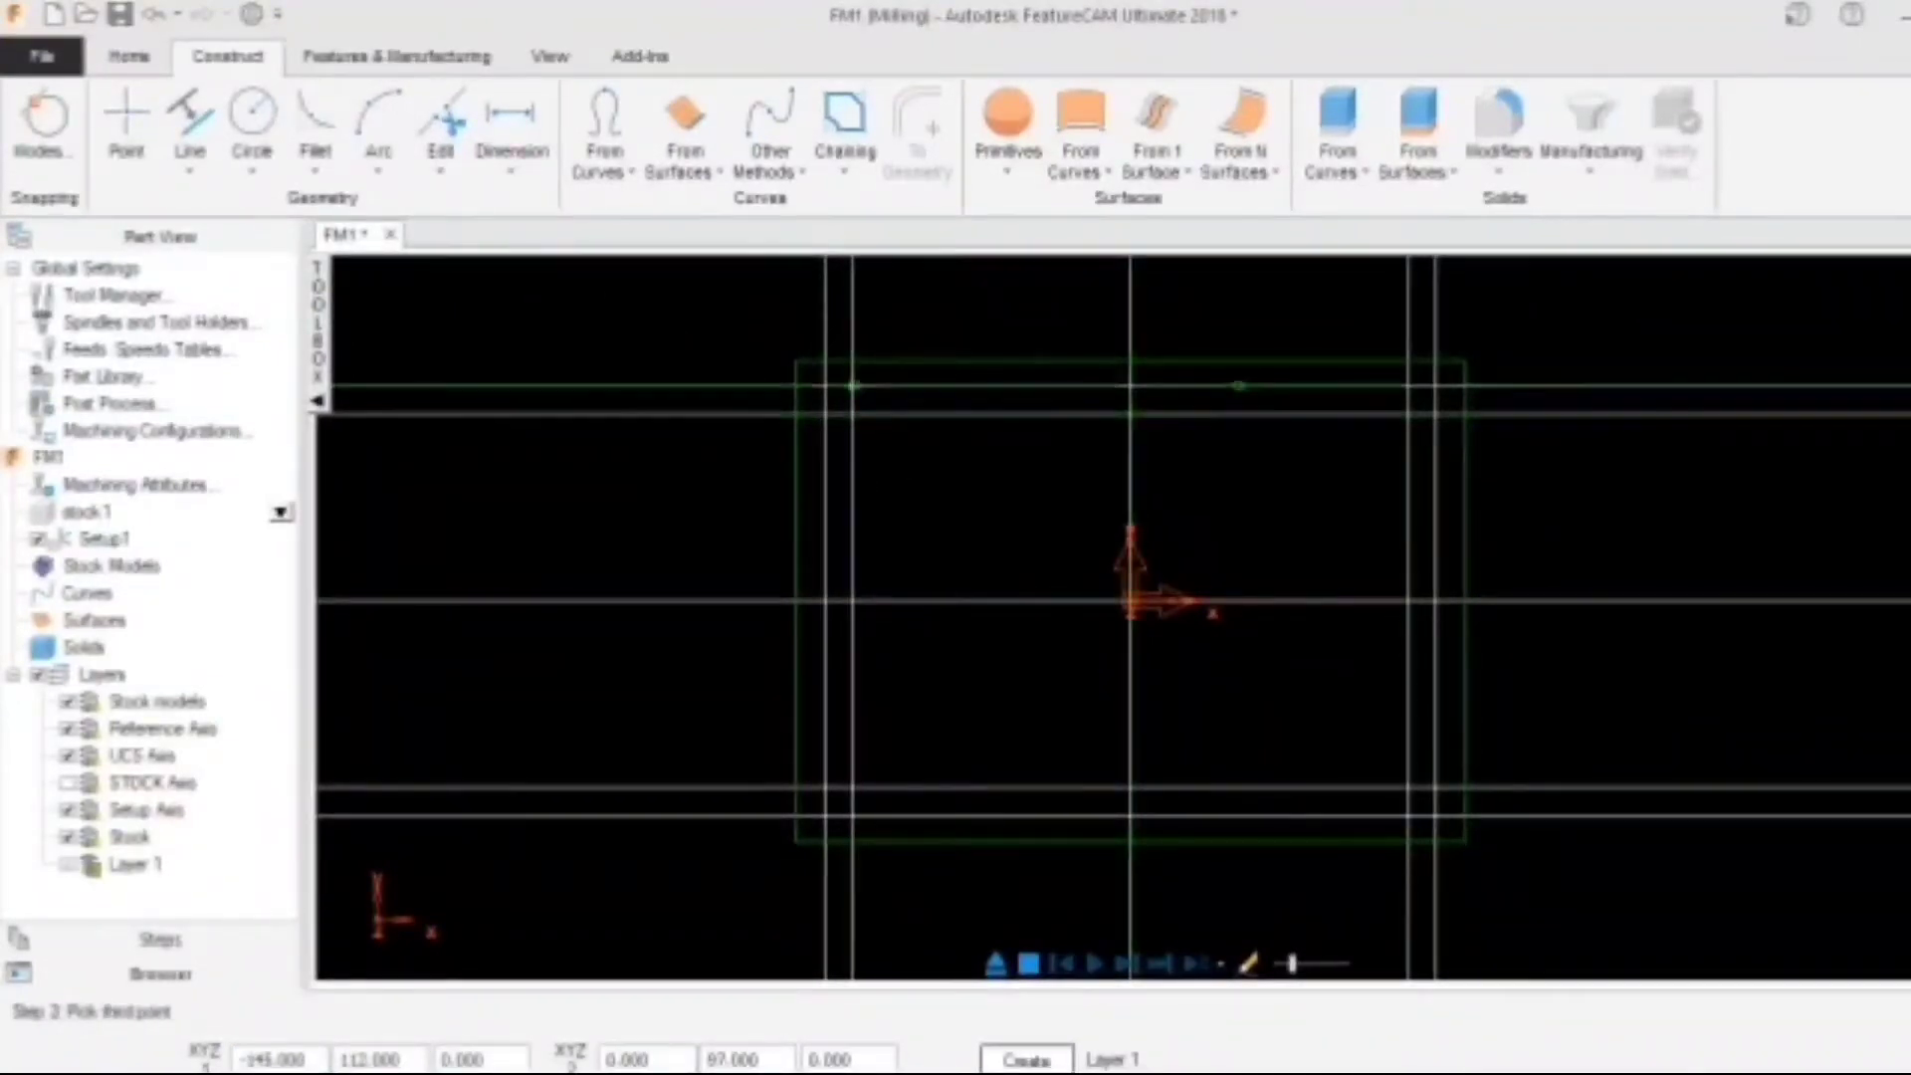
click(1409, 387)
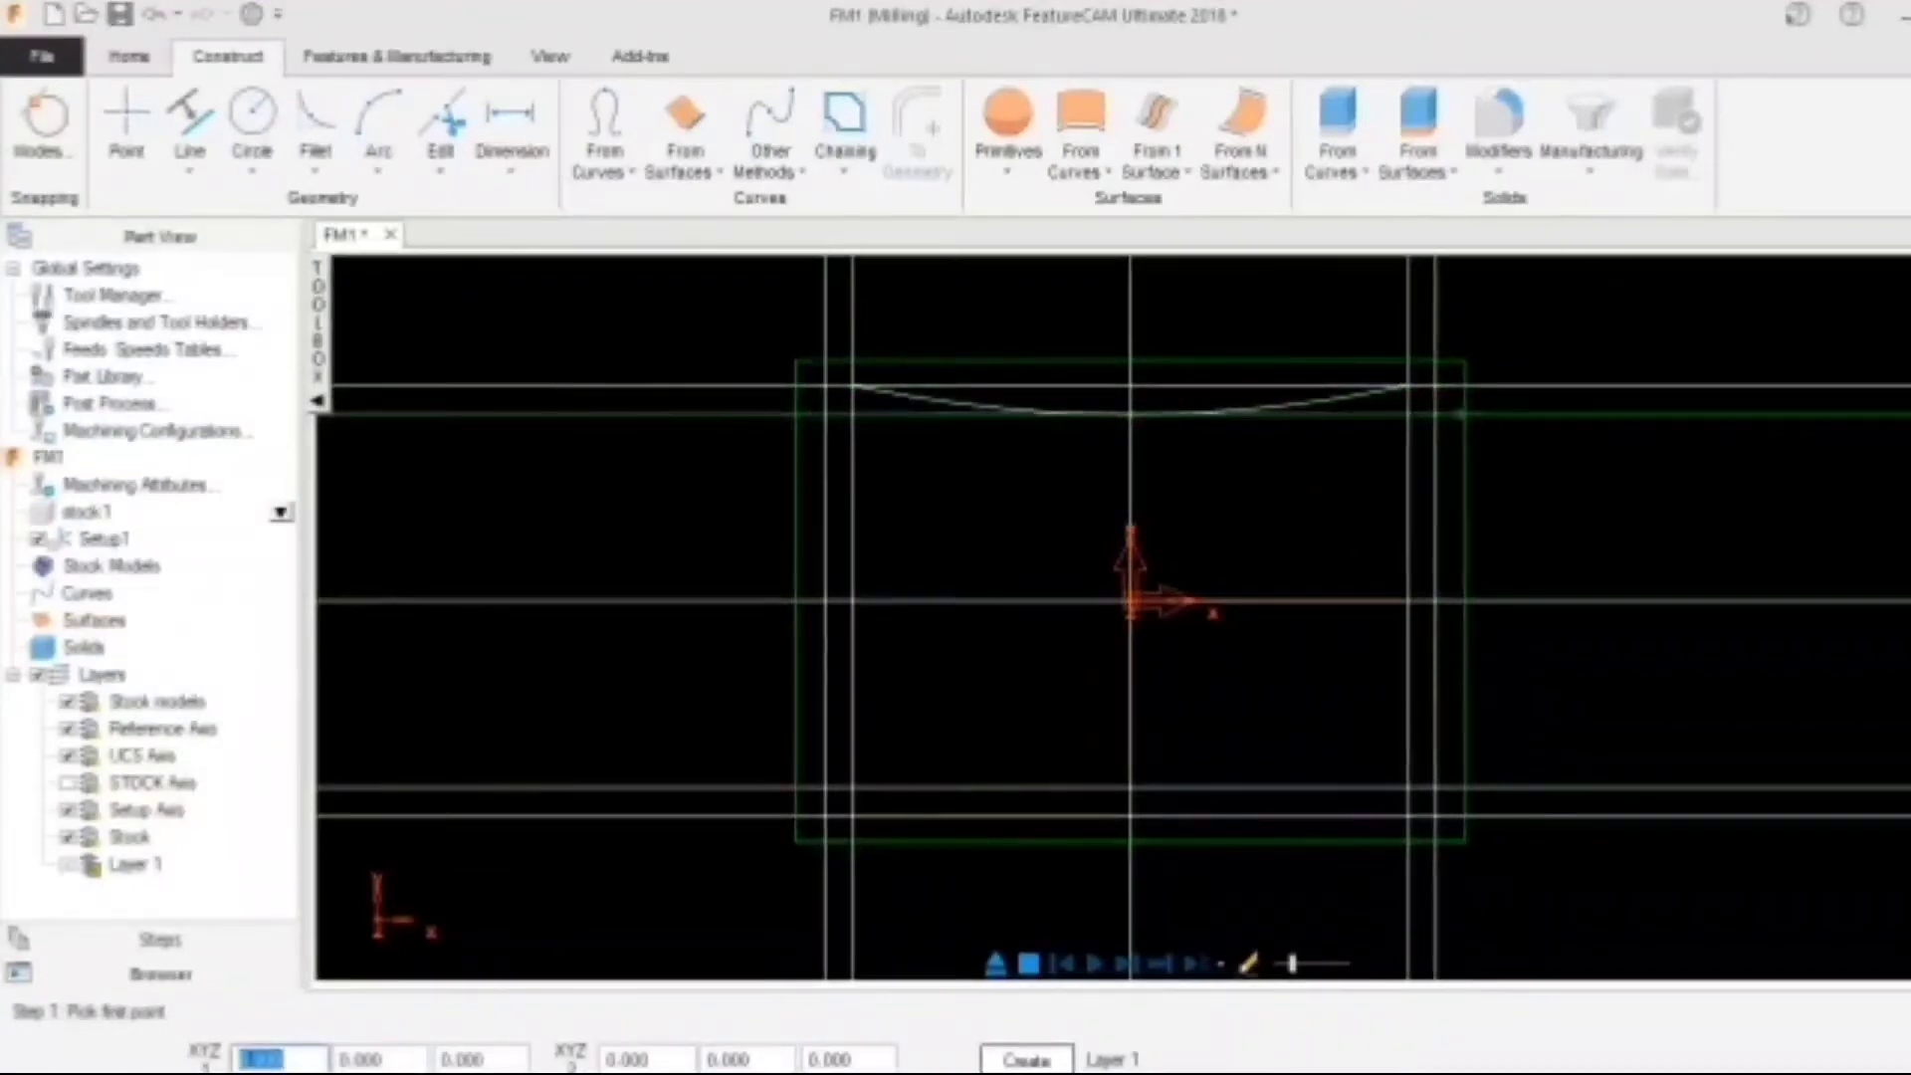
click(1438, 413)
click(1408, 599)
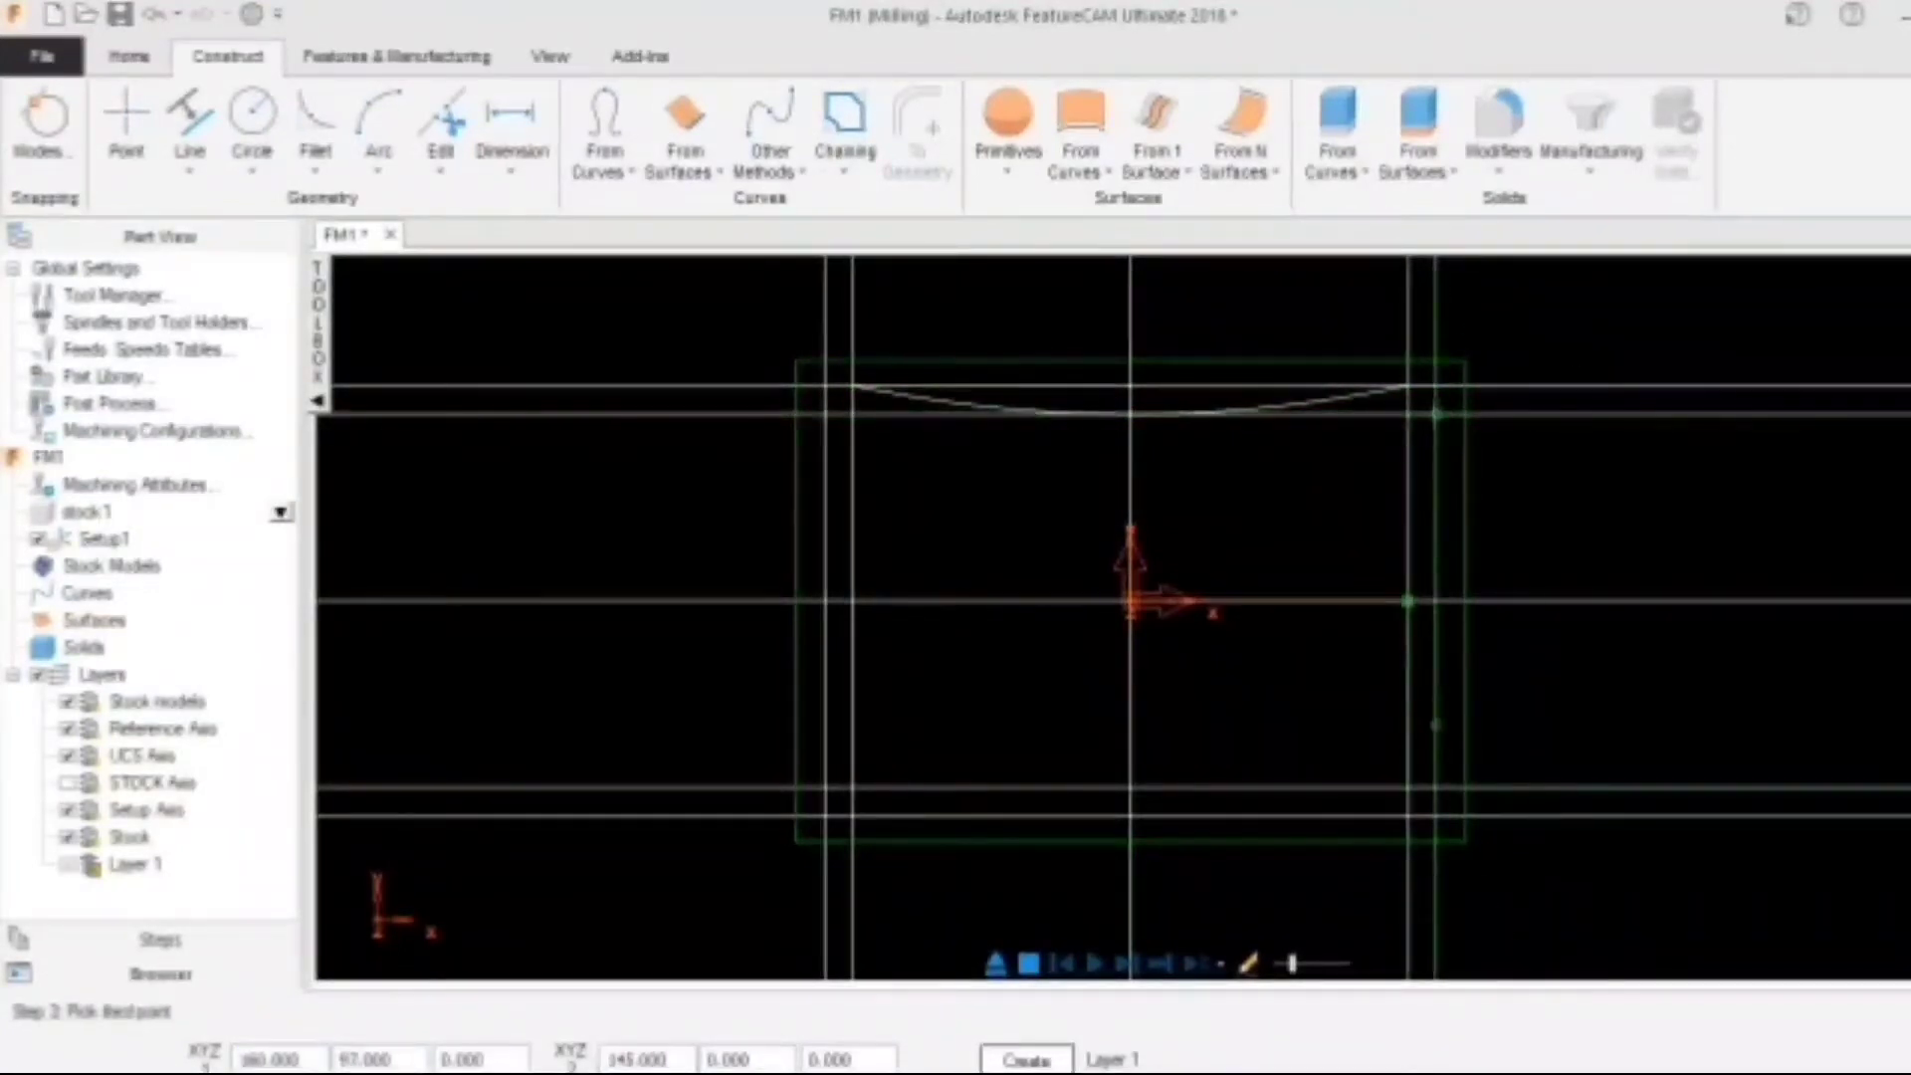
click(1435, 789)
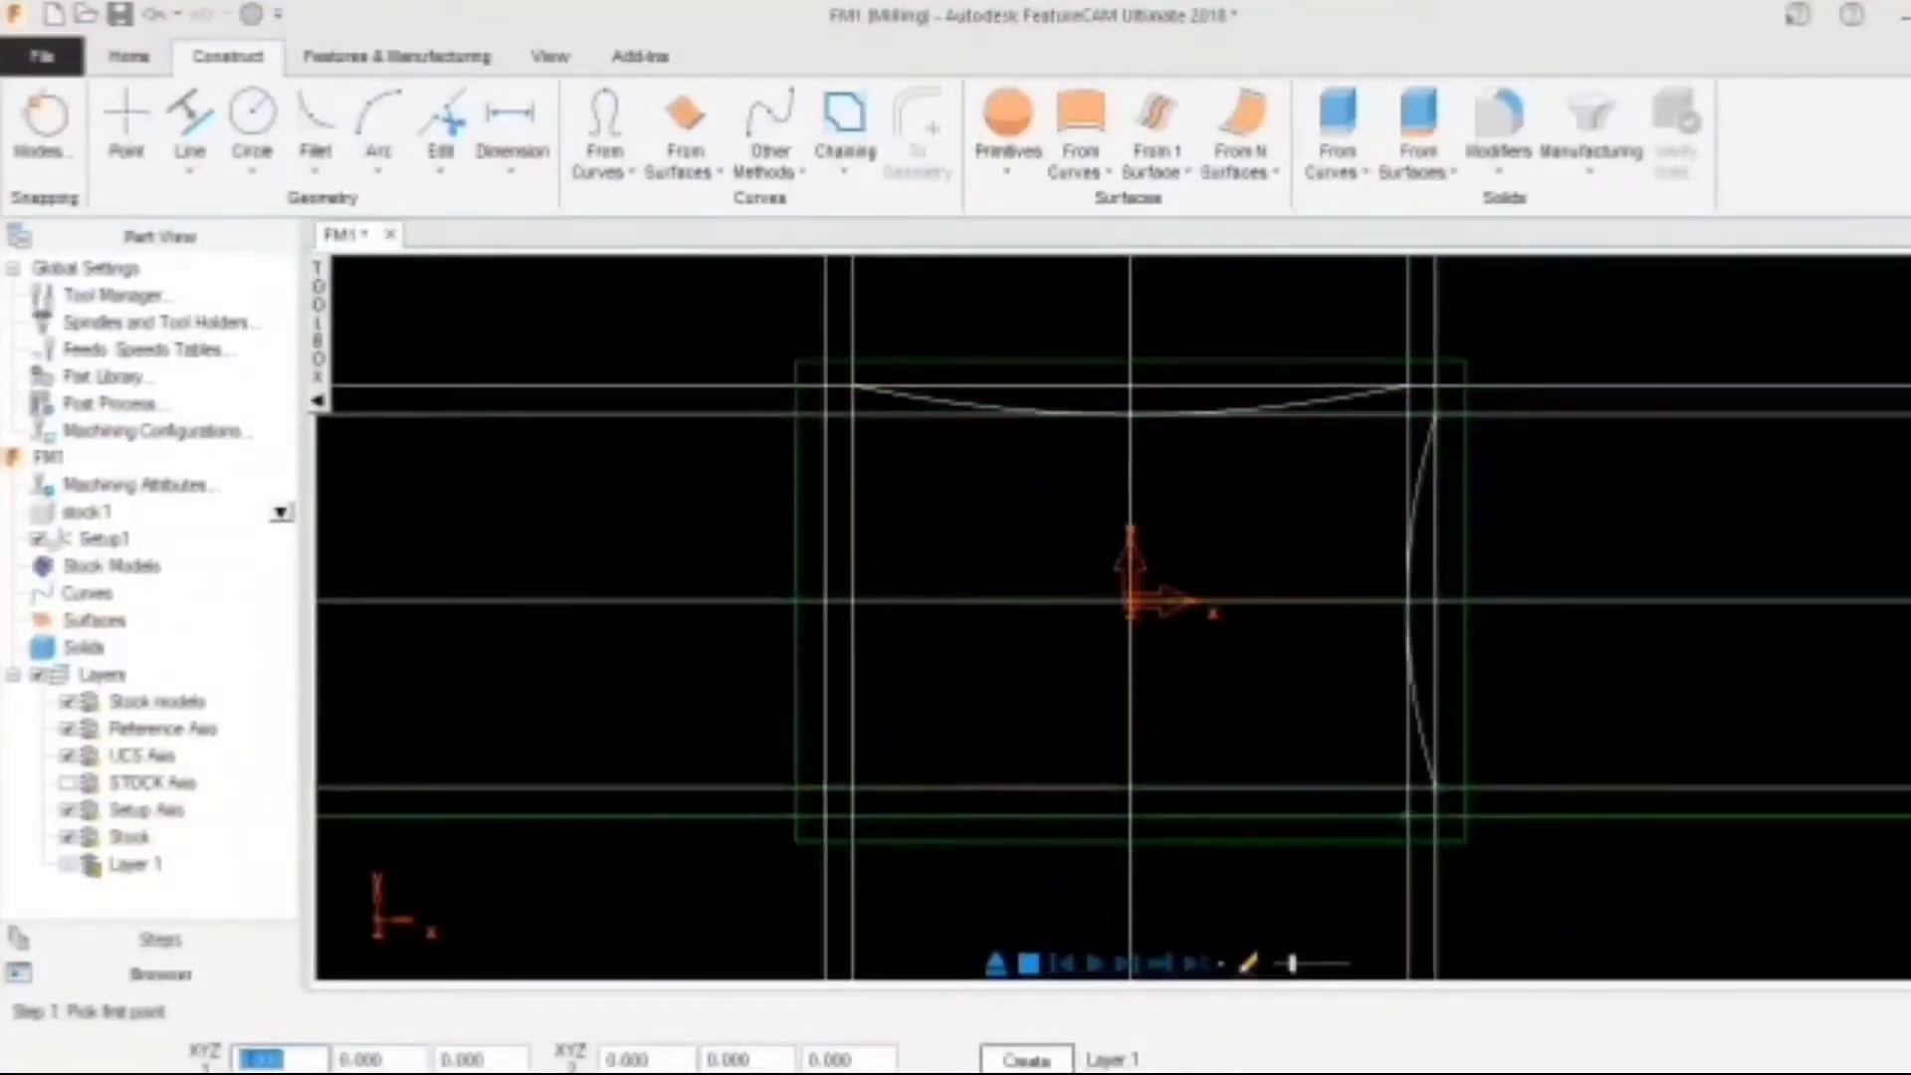
Construct inward-bowed three-point arcs: the bottom from (145, -112) through (0, -97) and the left from (-160, 97) through (-145, 0), each ending symmetrically
click(1409, 818)
click(1130, 789)
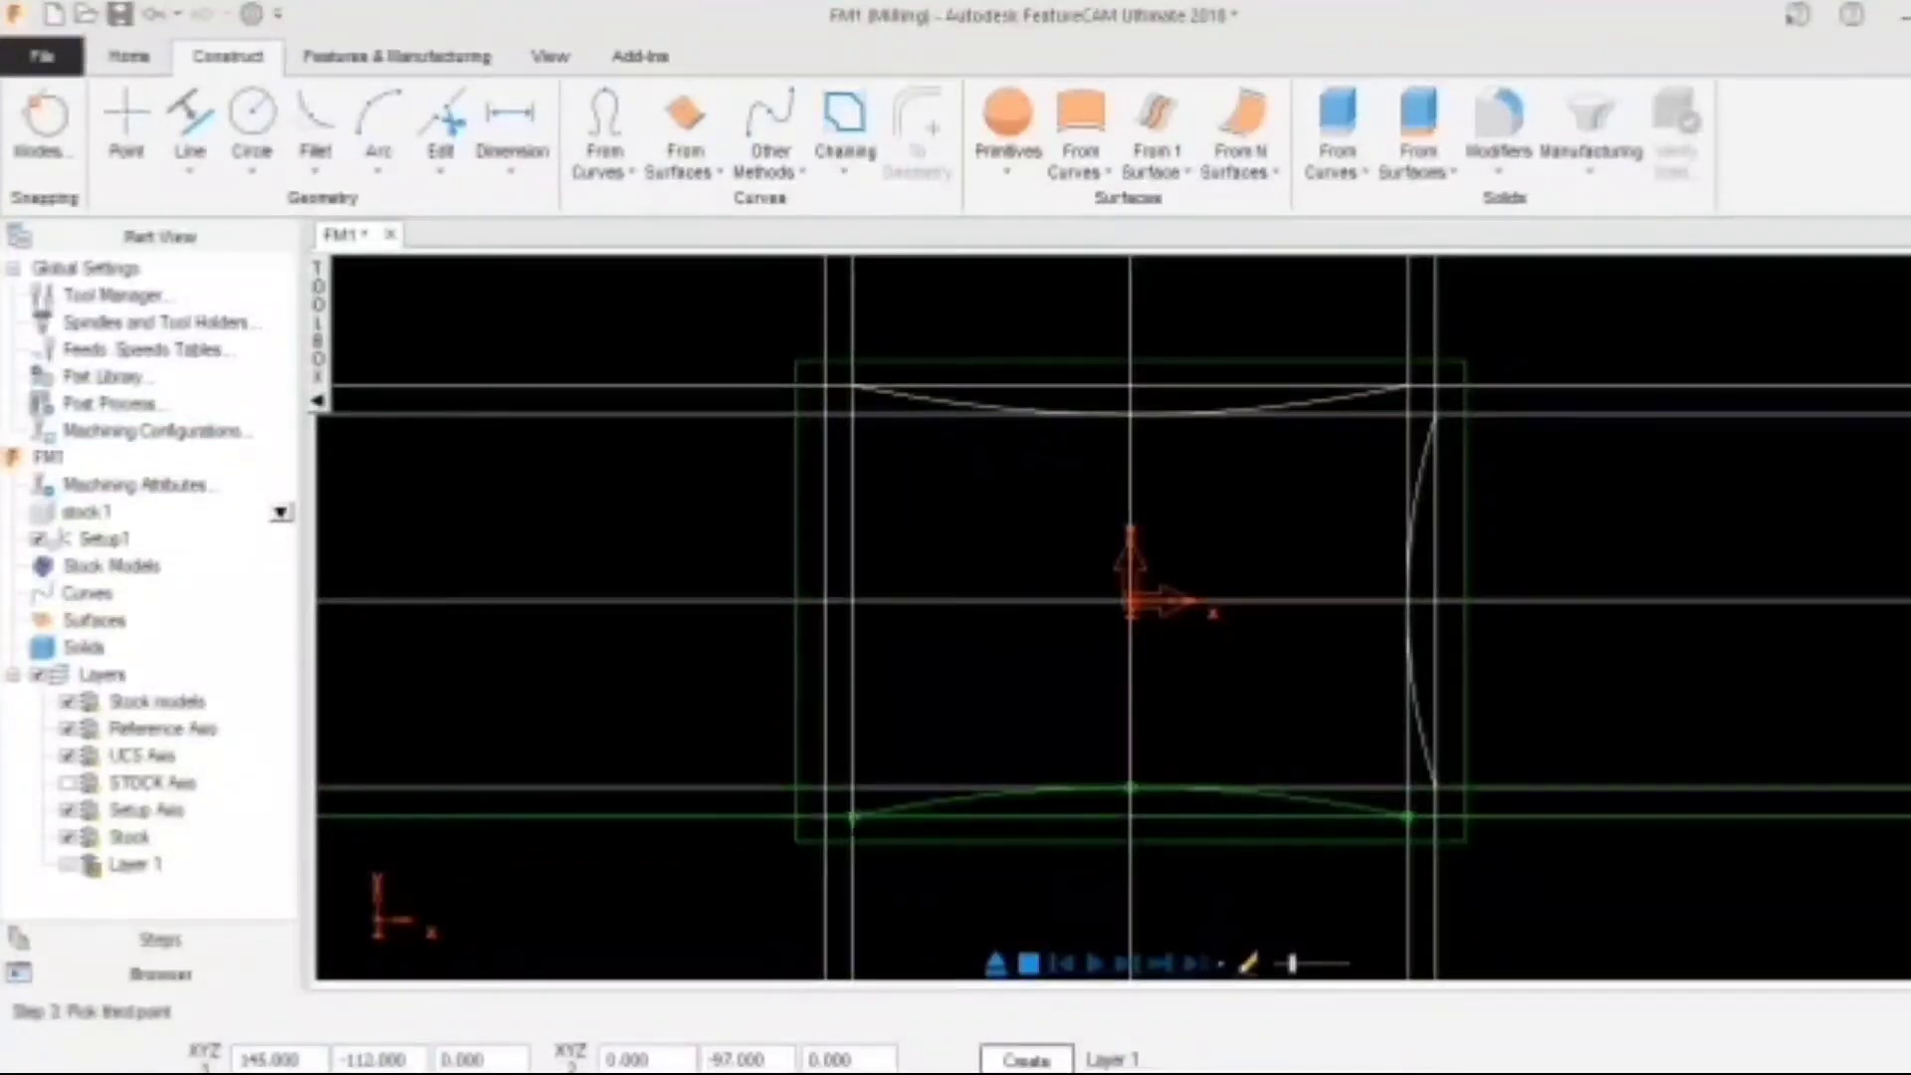
click(852, 818)
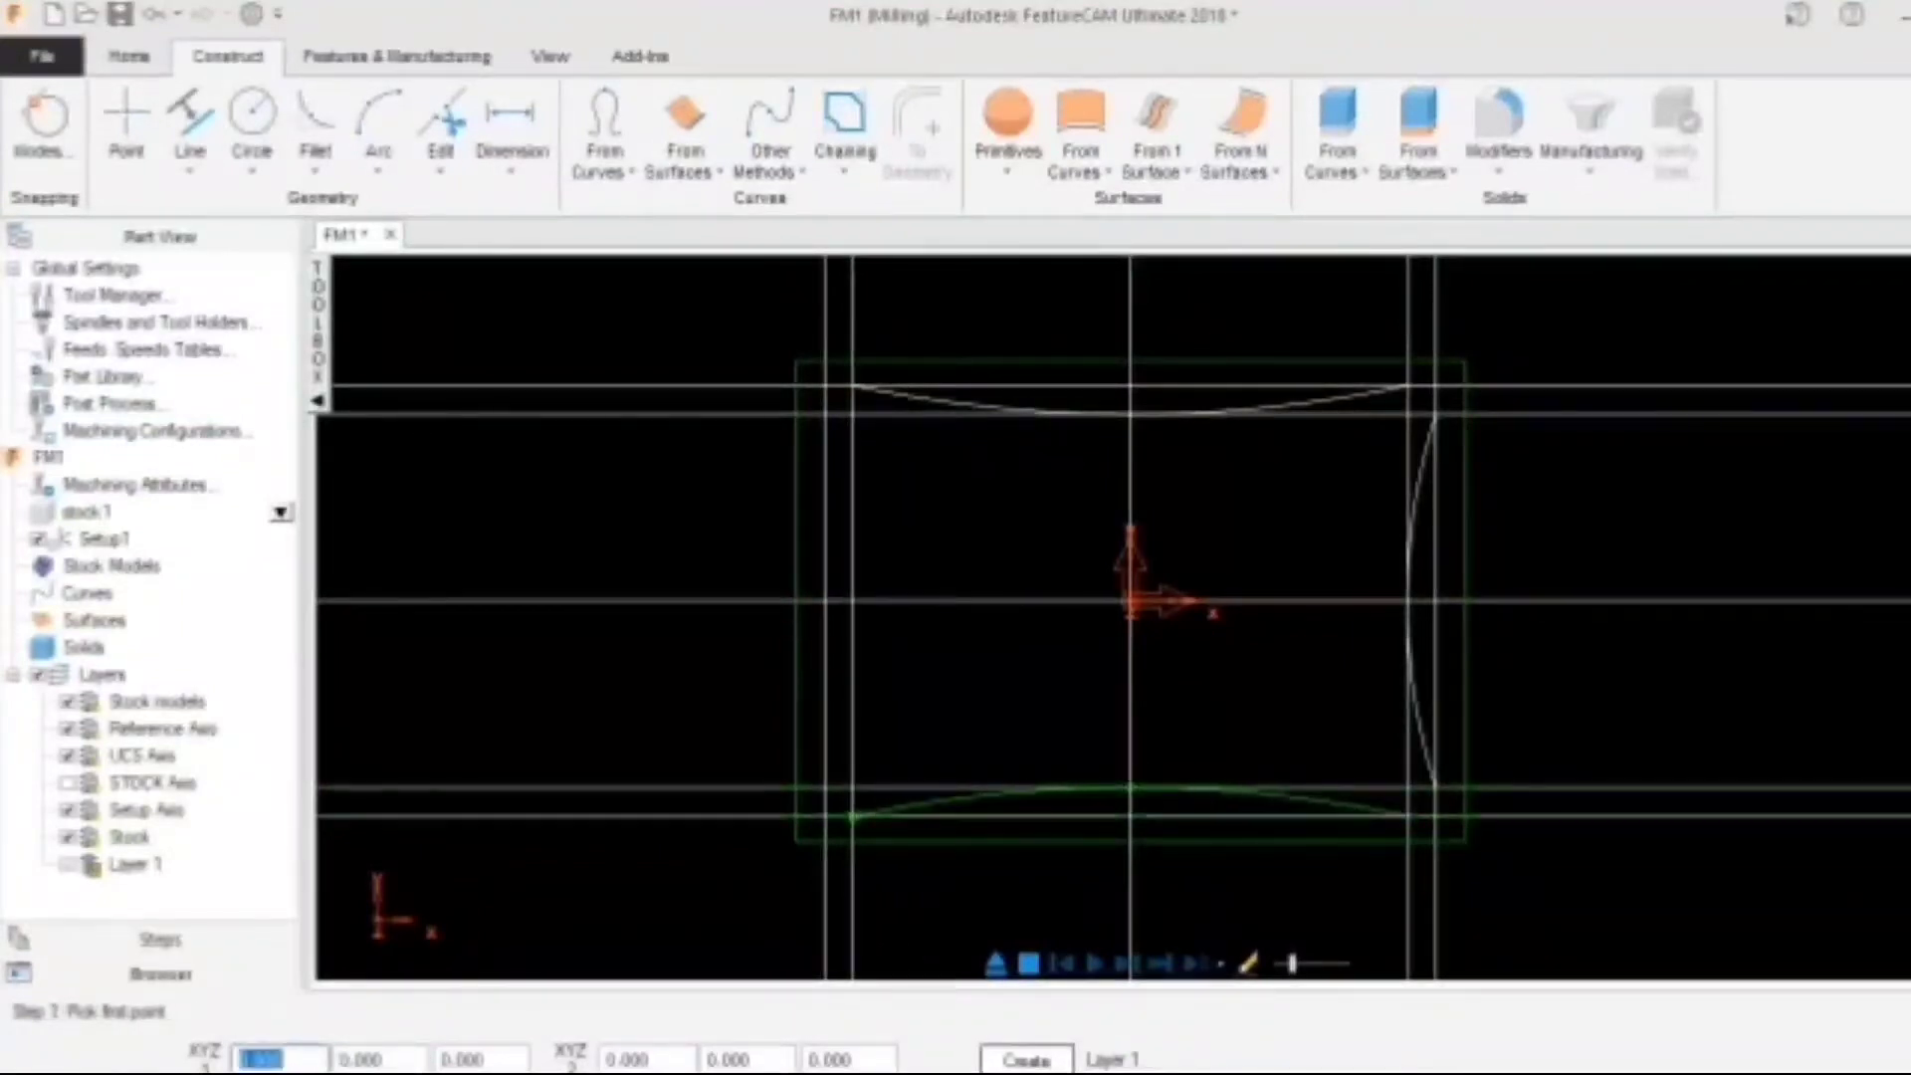
click(825, 413)
click(852, 600)
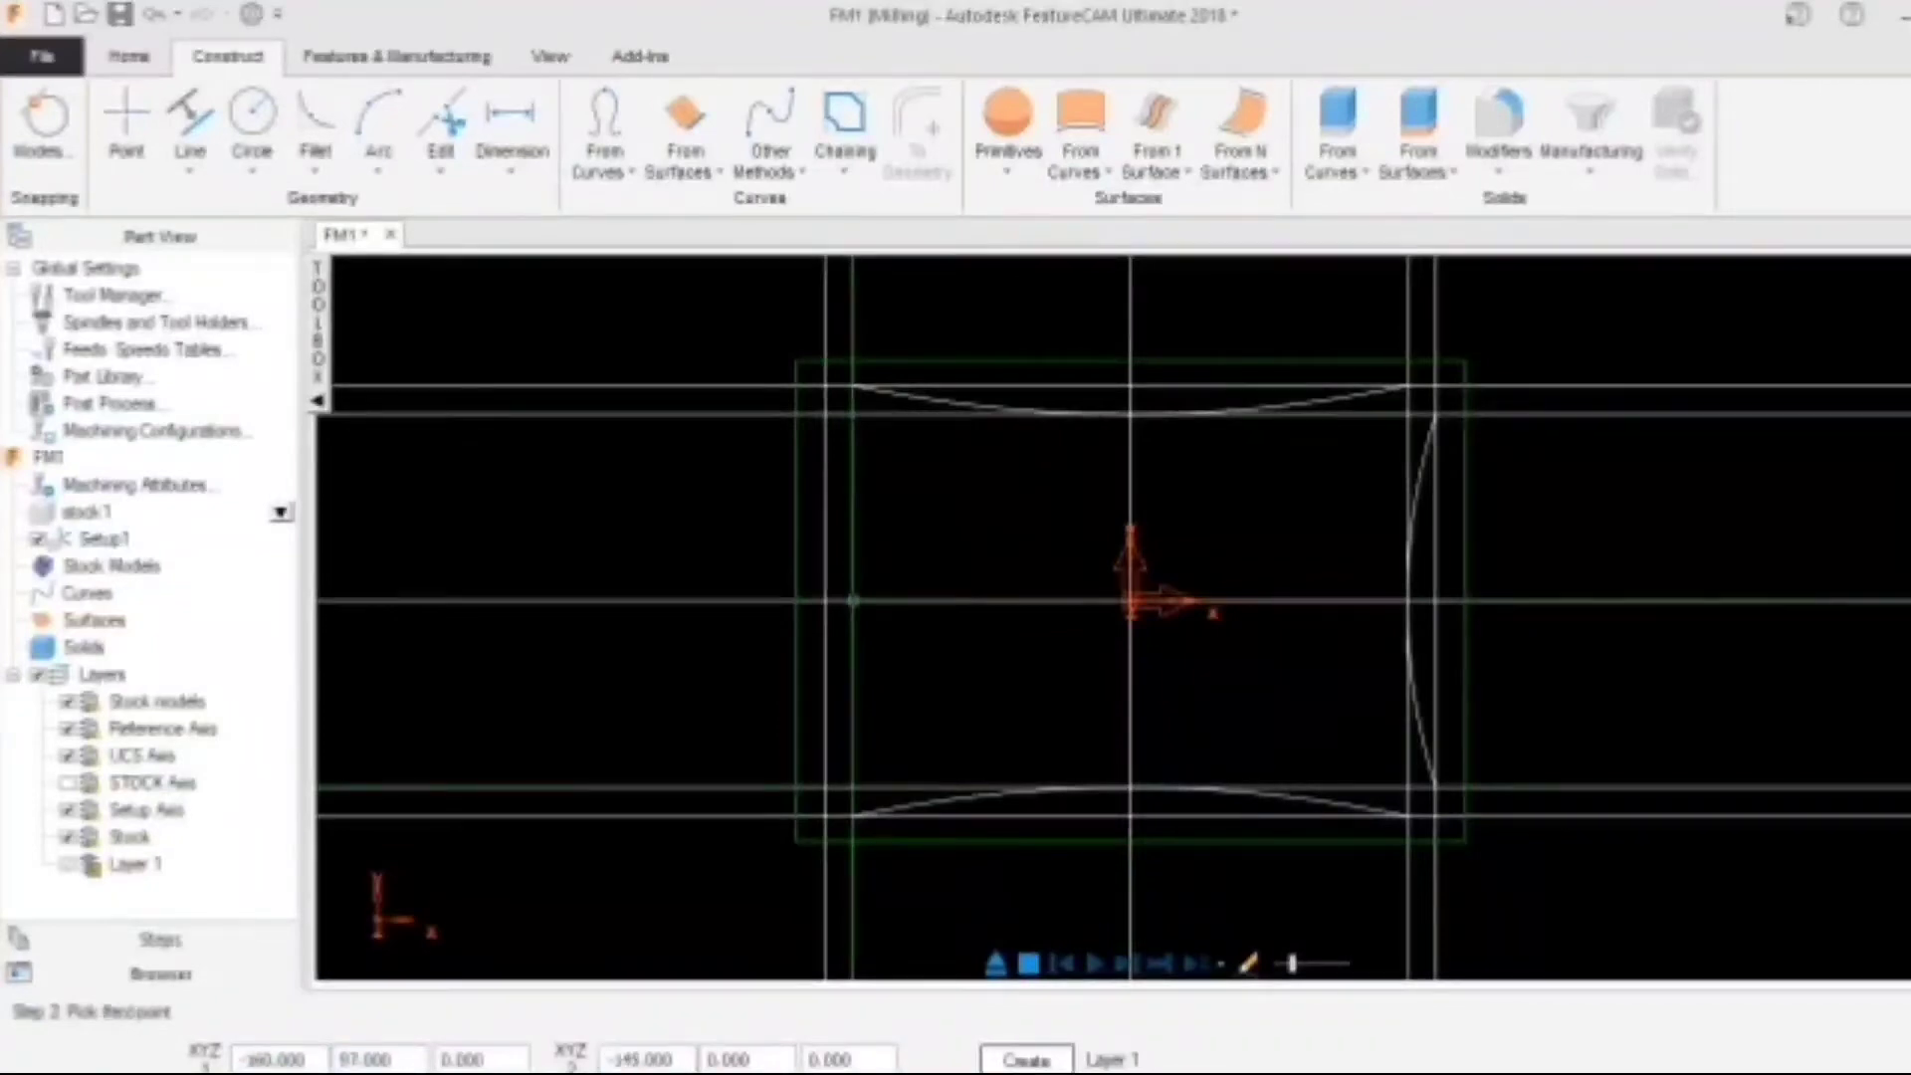
click(825, 787)
key(Escape)
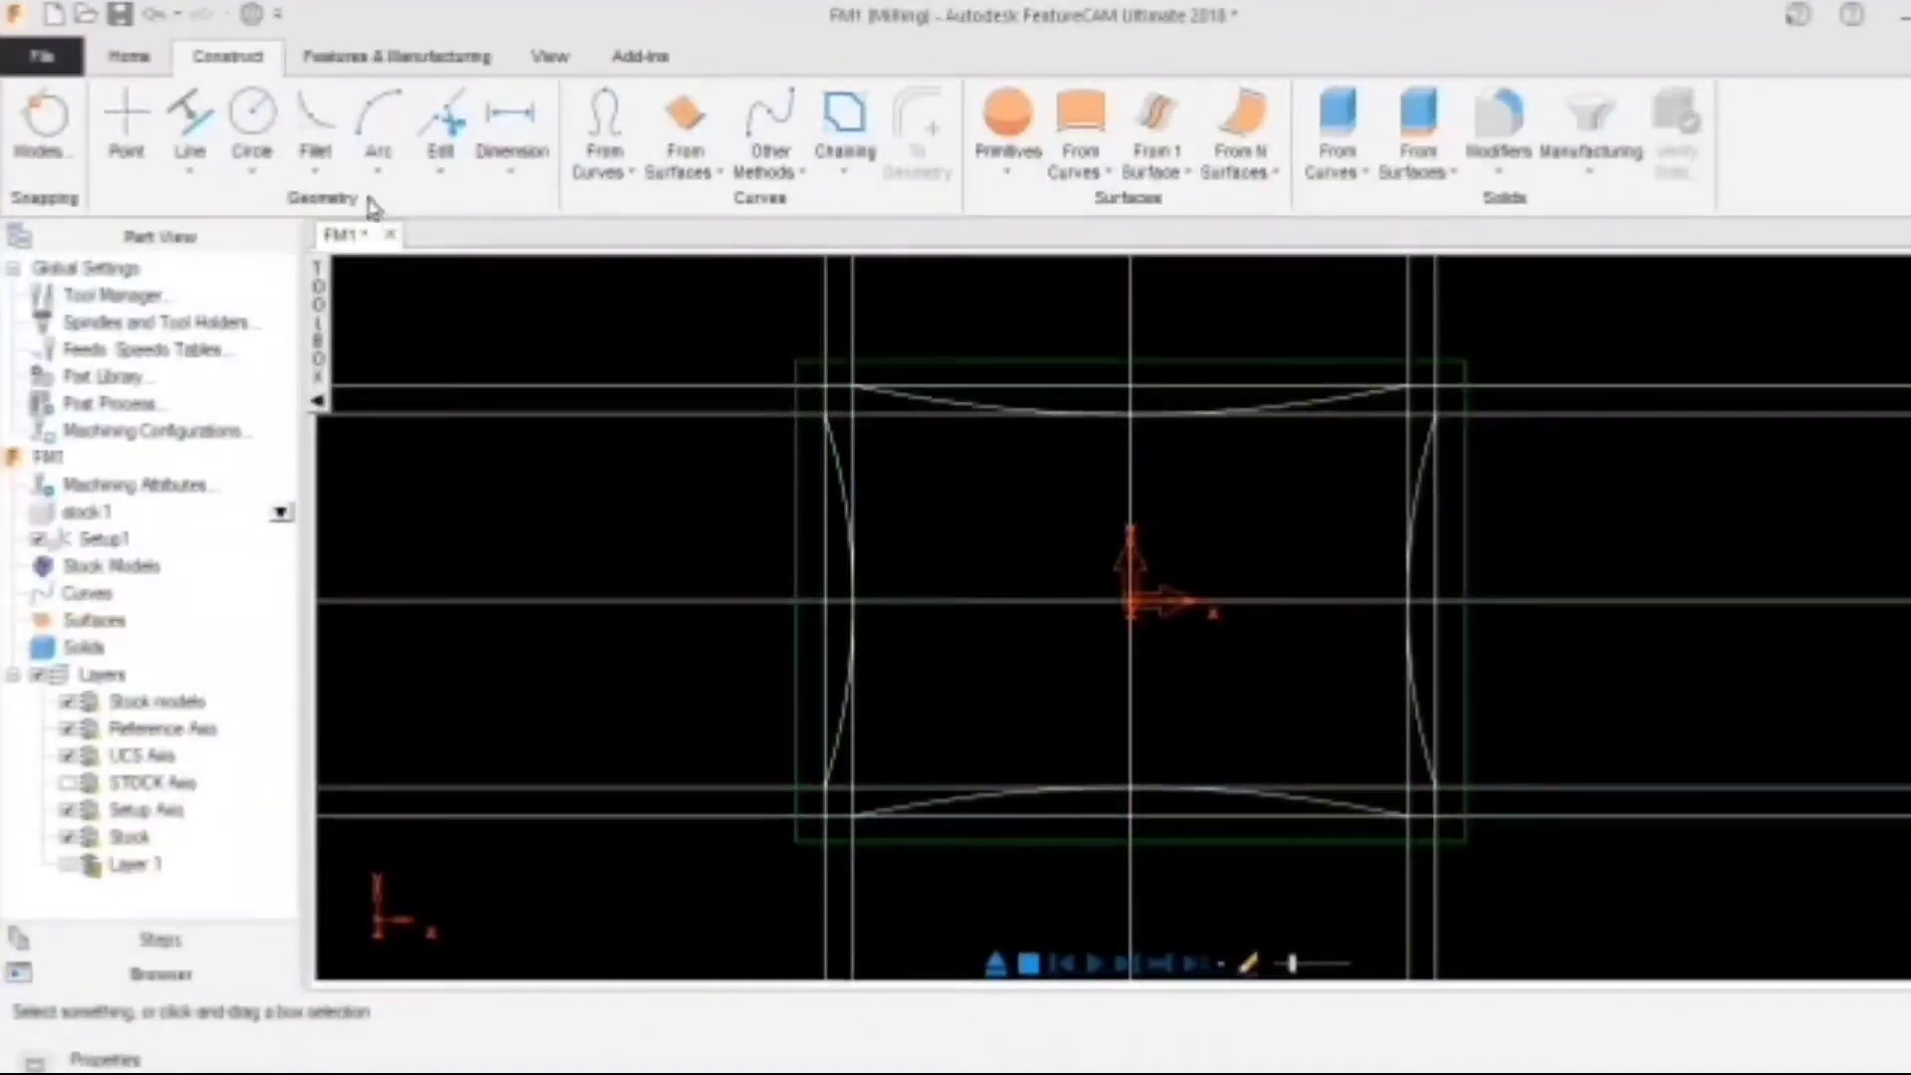
Join the left arc to the top and bottom arcs with 2 Point Fillets of radius 20 mm
click(326, 184)
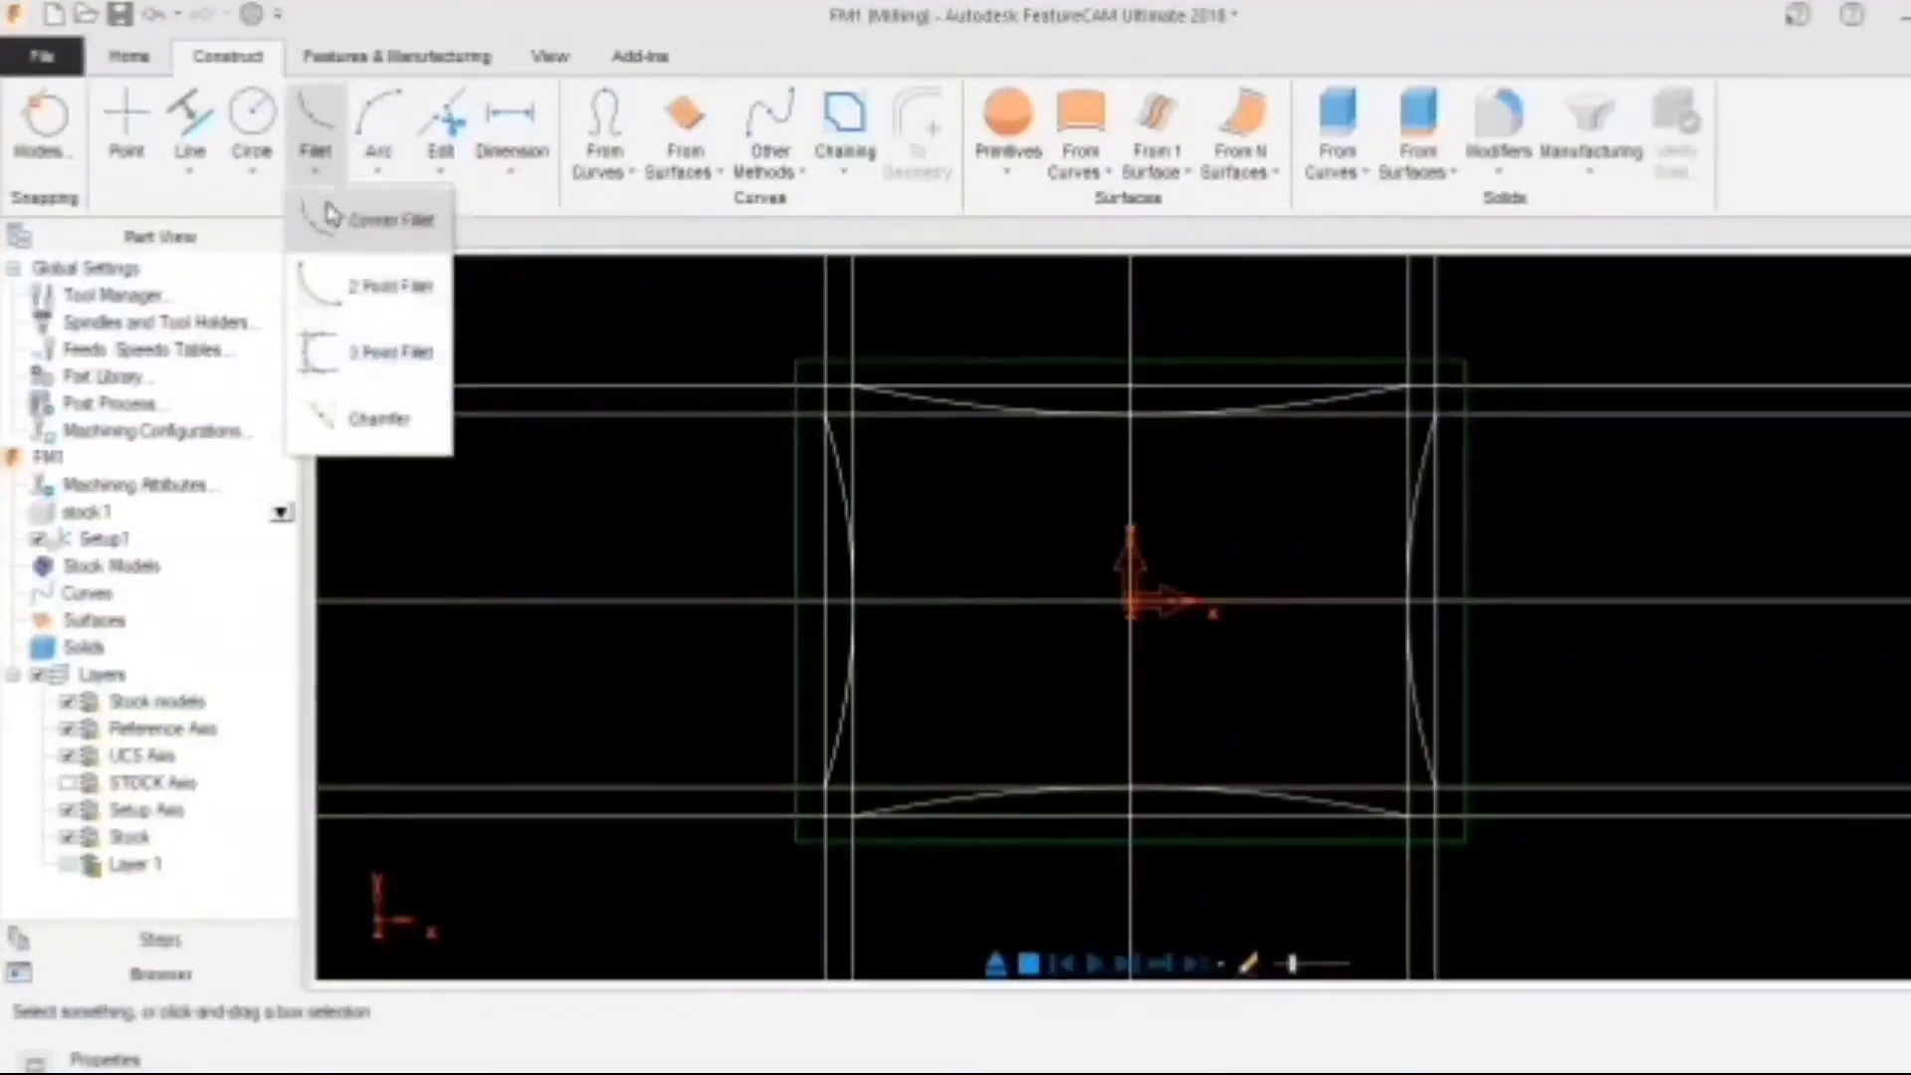
click(348, 285)
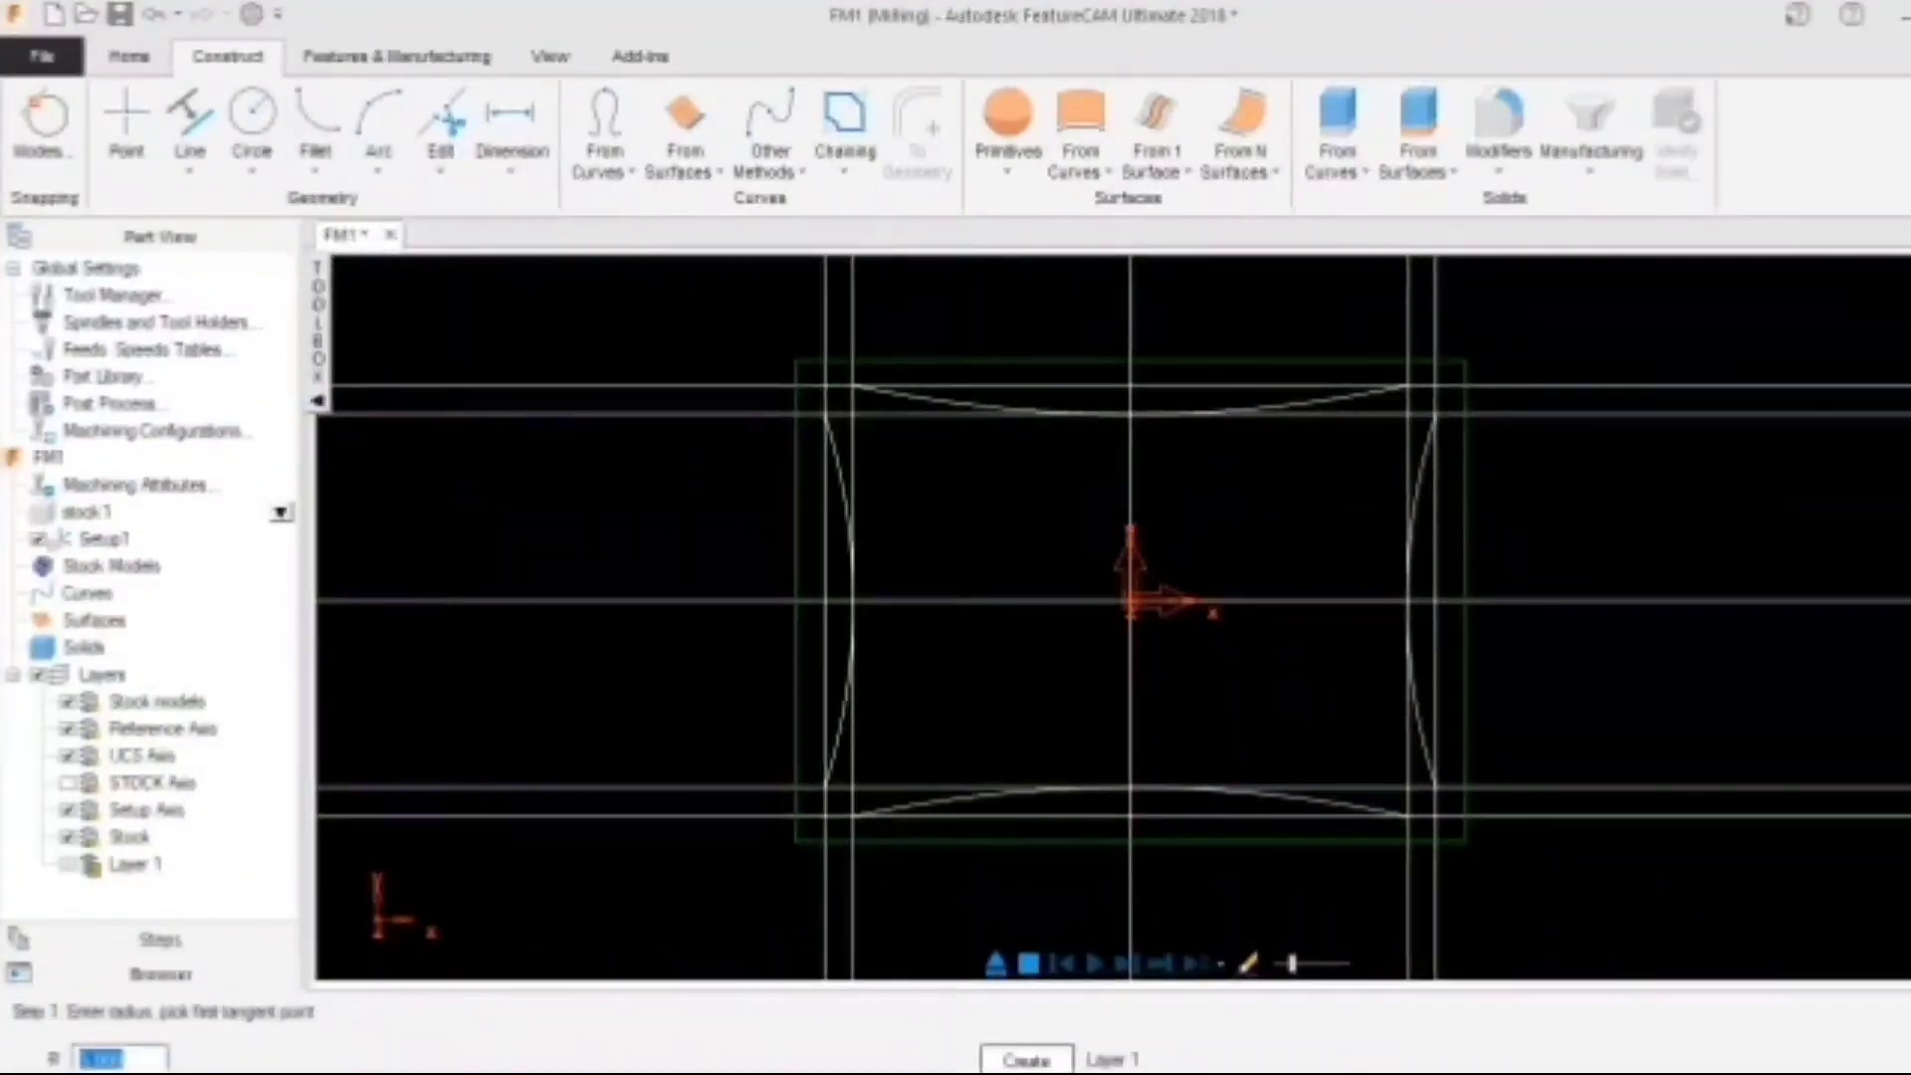
text(30)
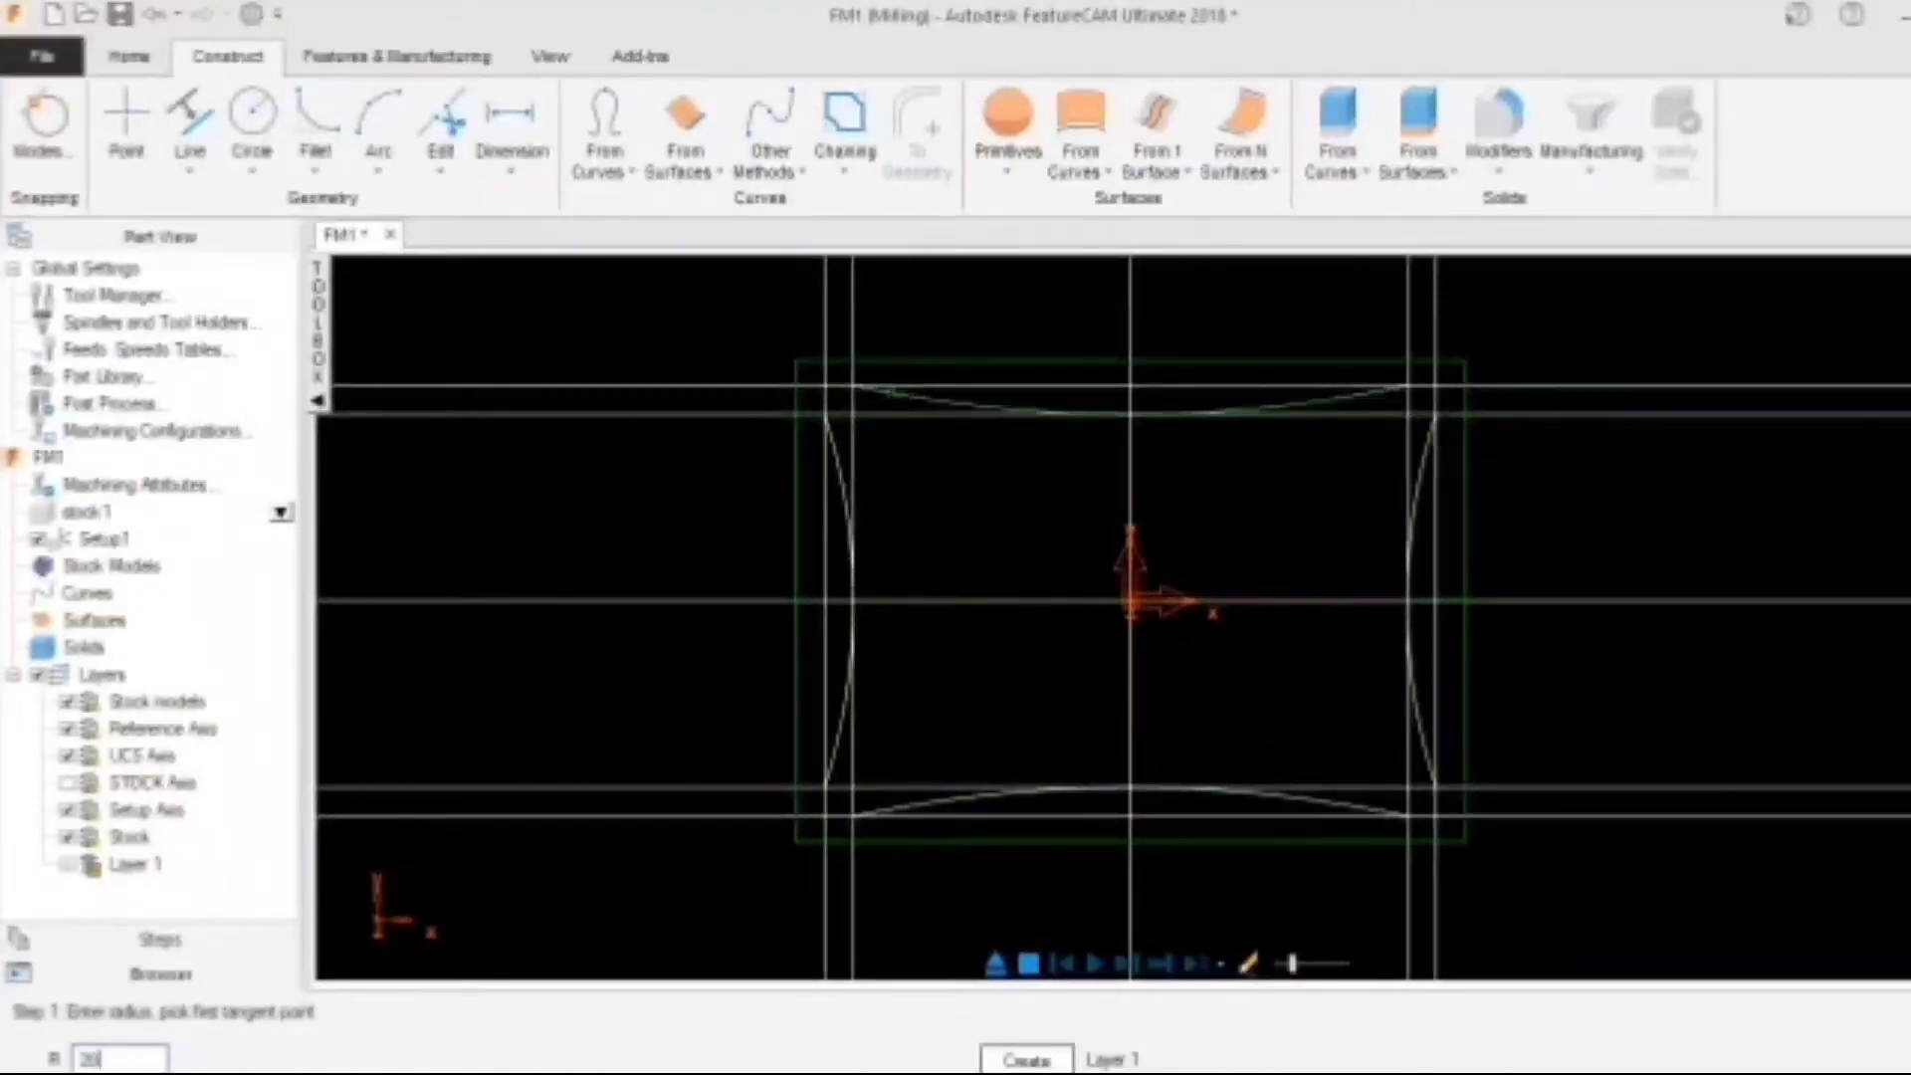
click(876, 391)
click(834, 432)
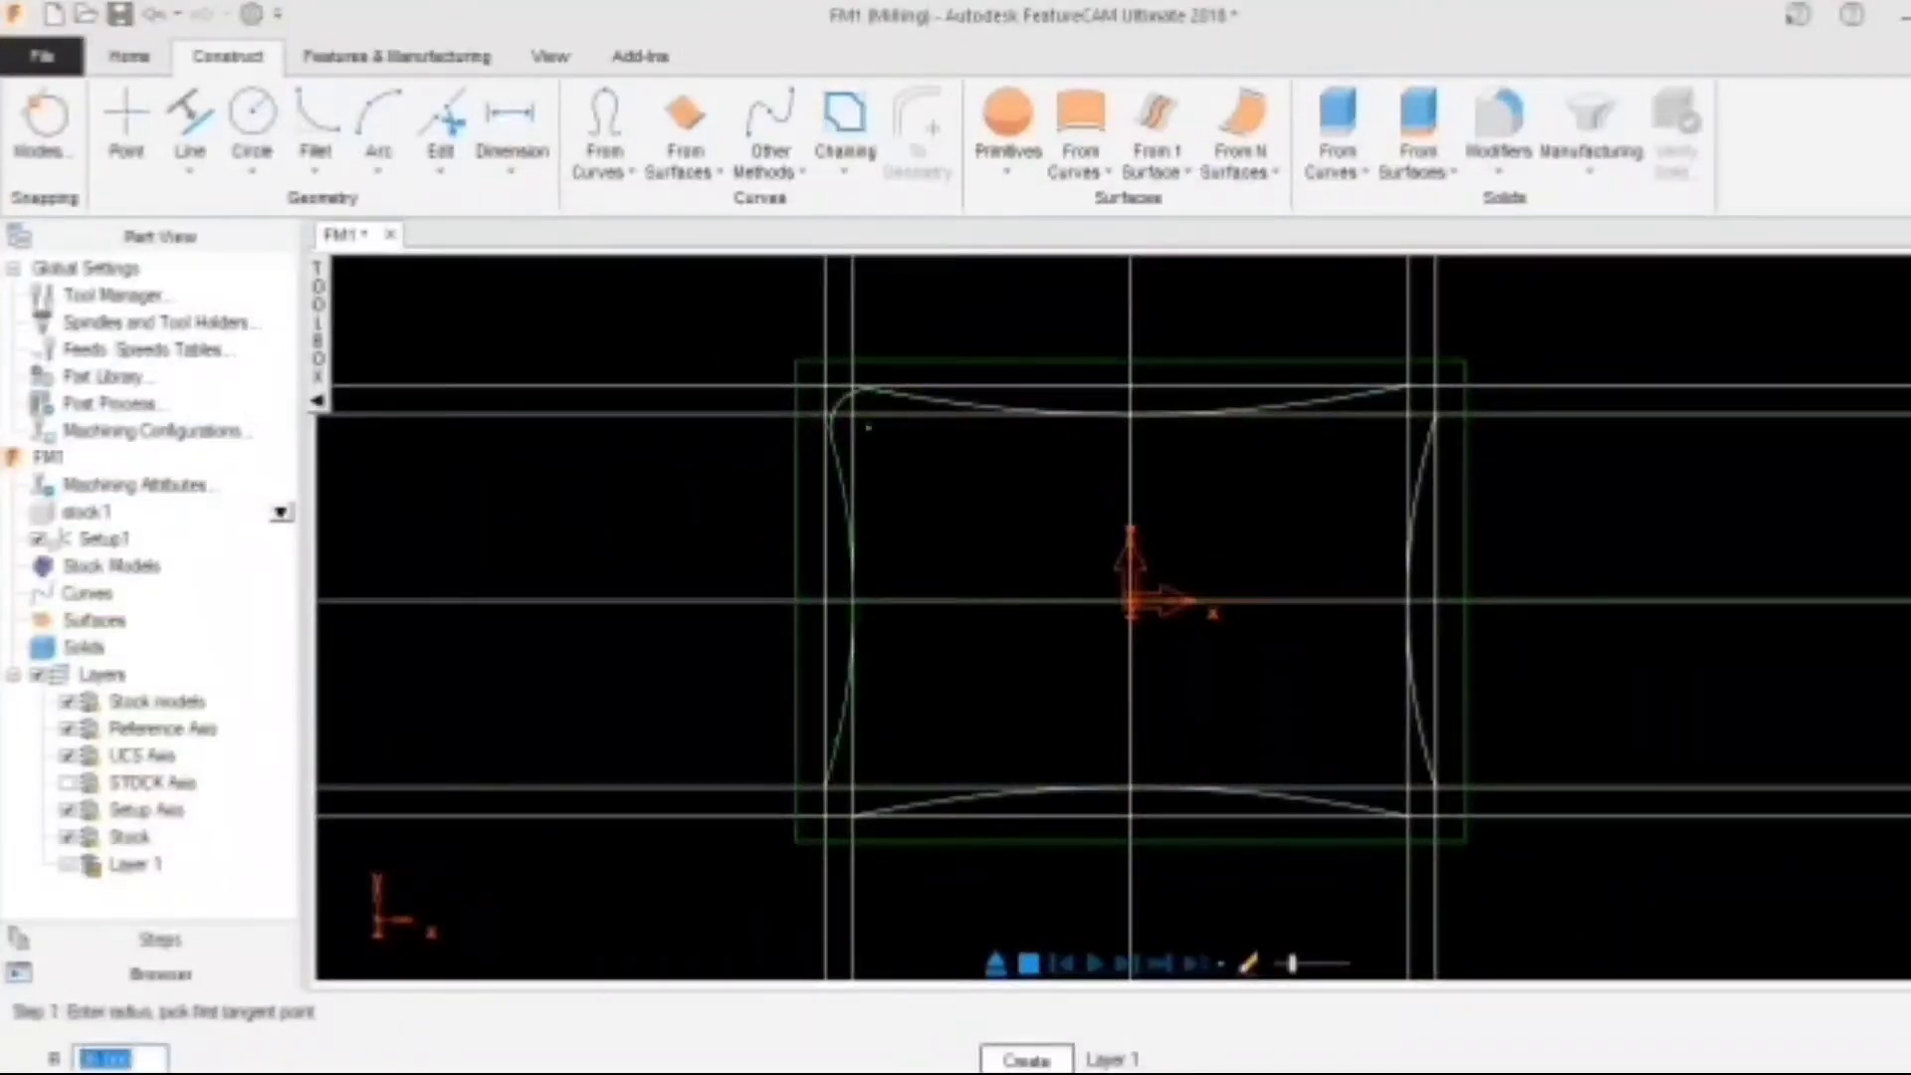
click(833, 767)
click(872, 813)
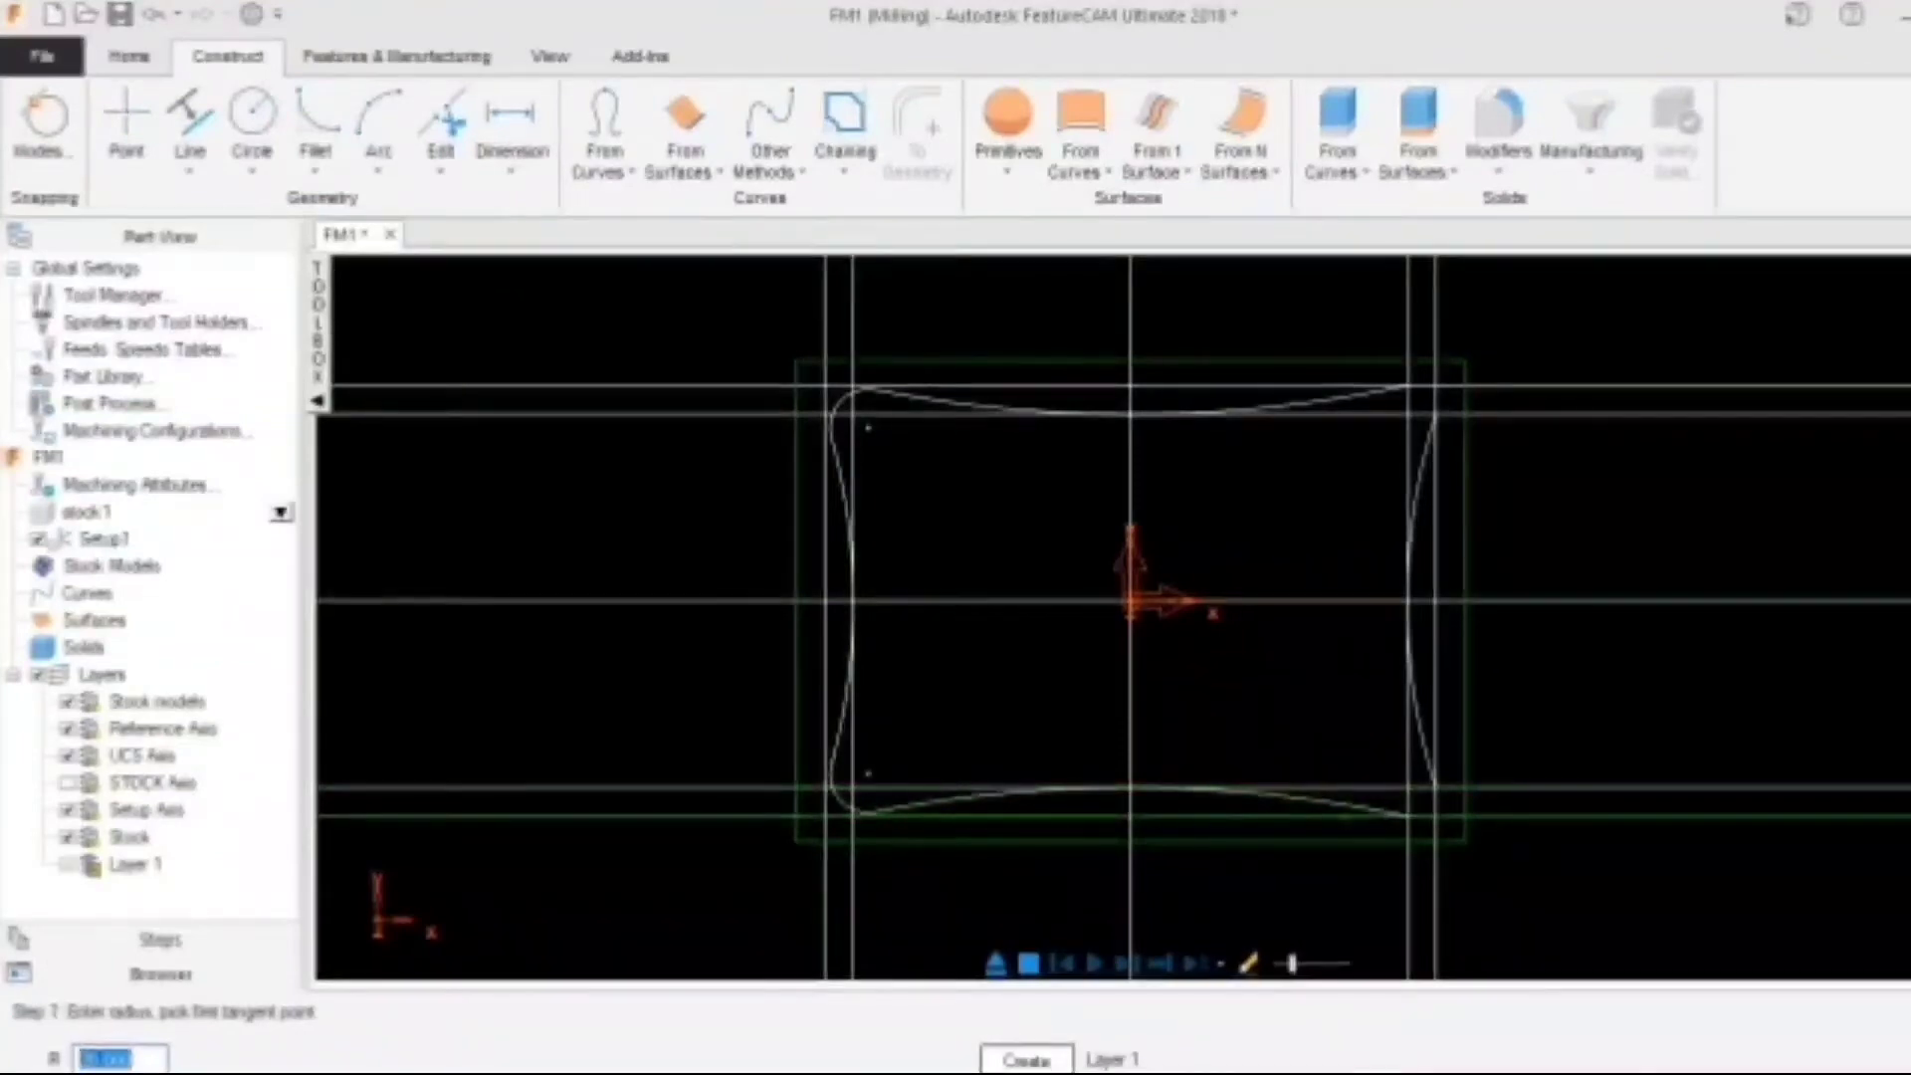
Join the right arc to the bottom and top arcs with the same 20 mm radius fillets
click(1390, 813)
click(1430, 765)
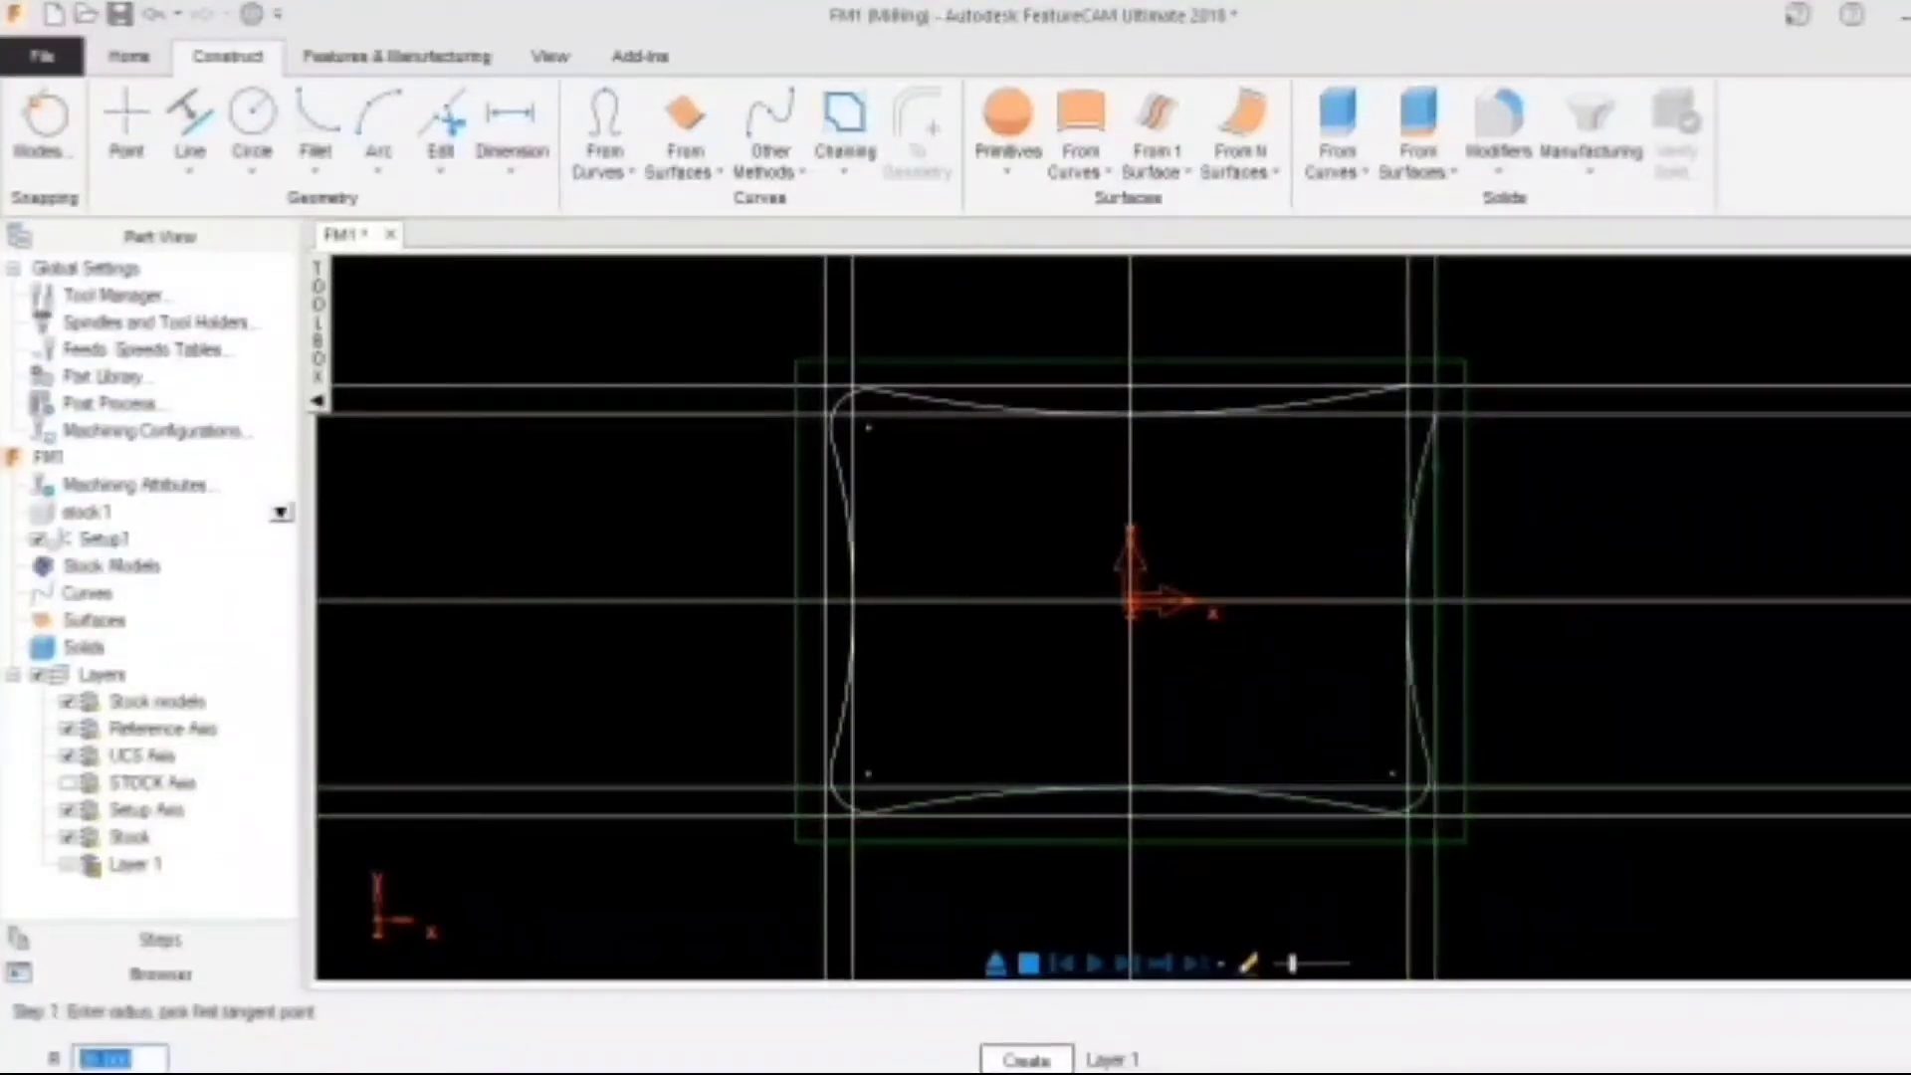
click(1431, 434)
click(1394, 389)
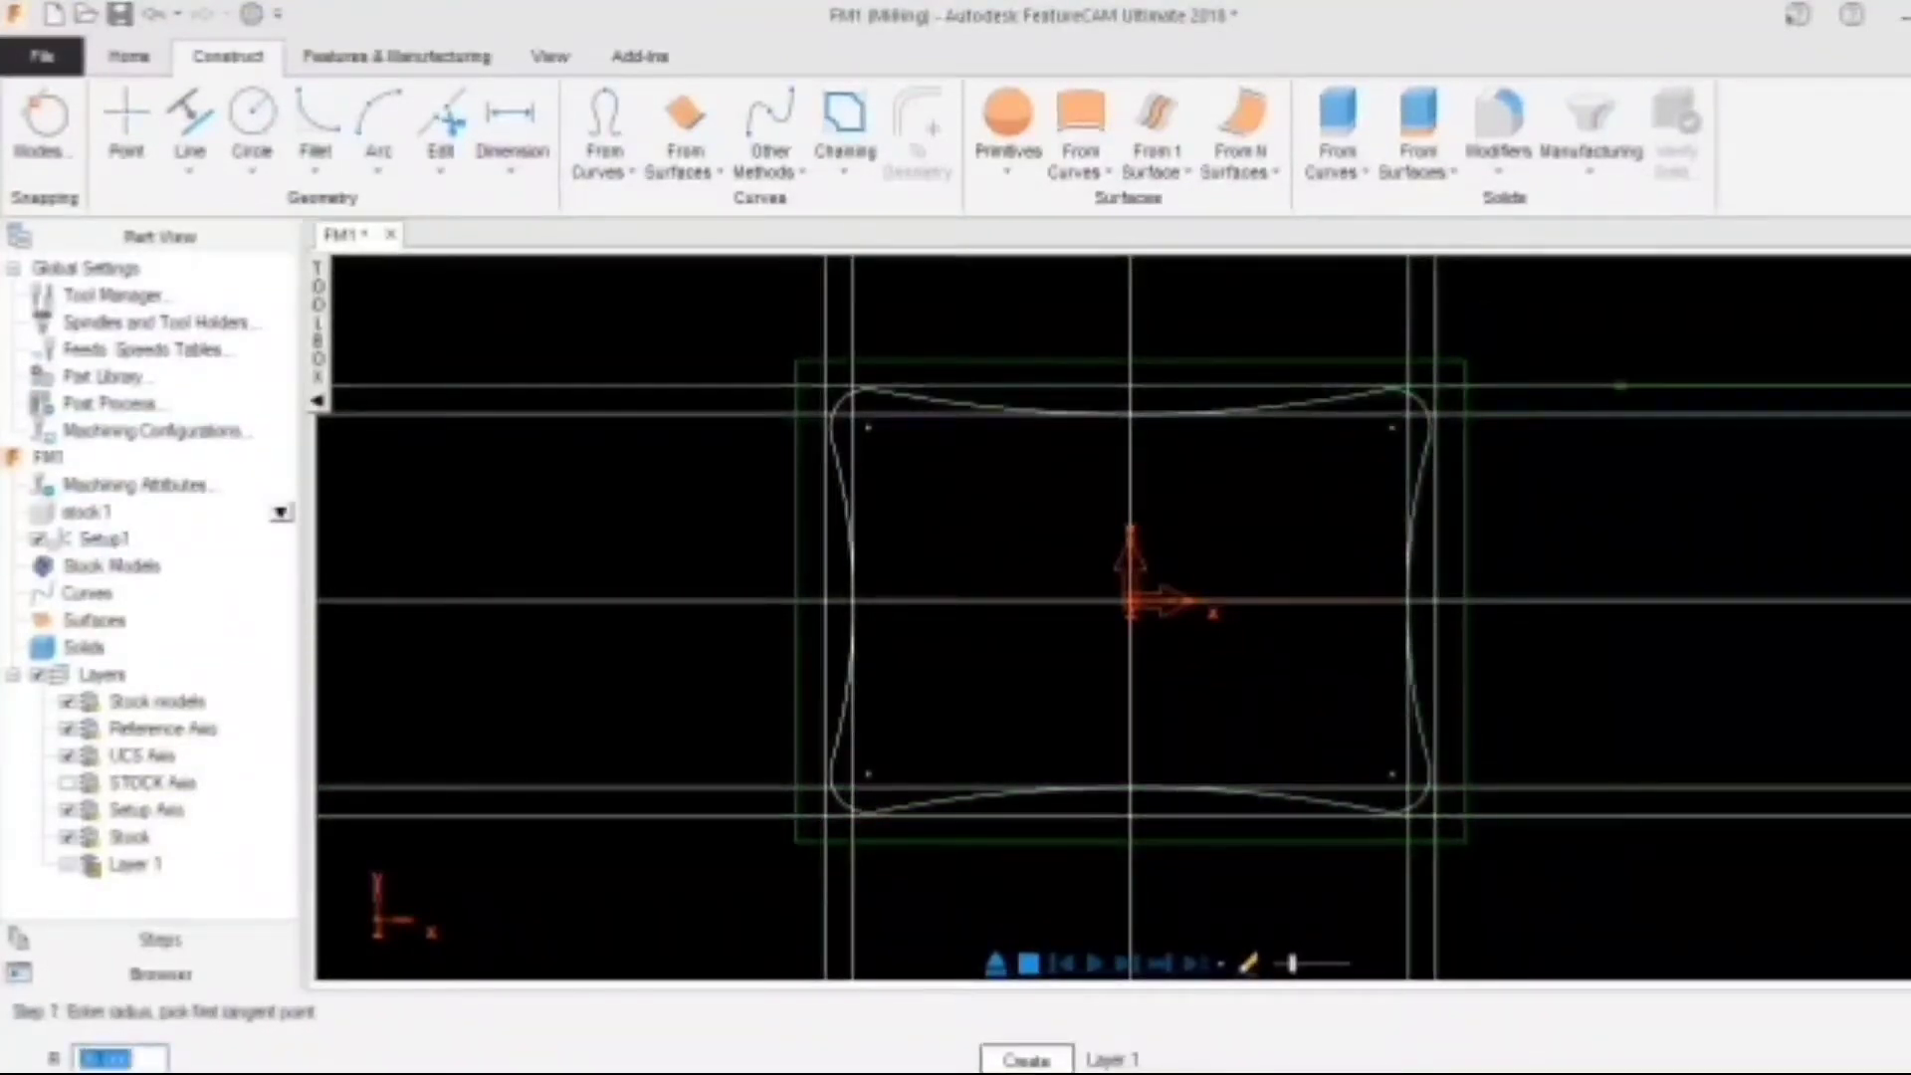
key(Escape)
Clip the vertical centre line's segments extending above and below the profile back to the top and bottom arcs
click(444, 167)
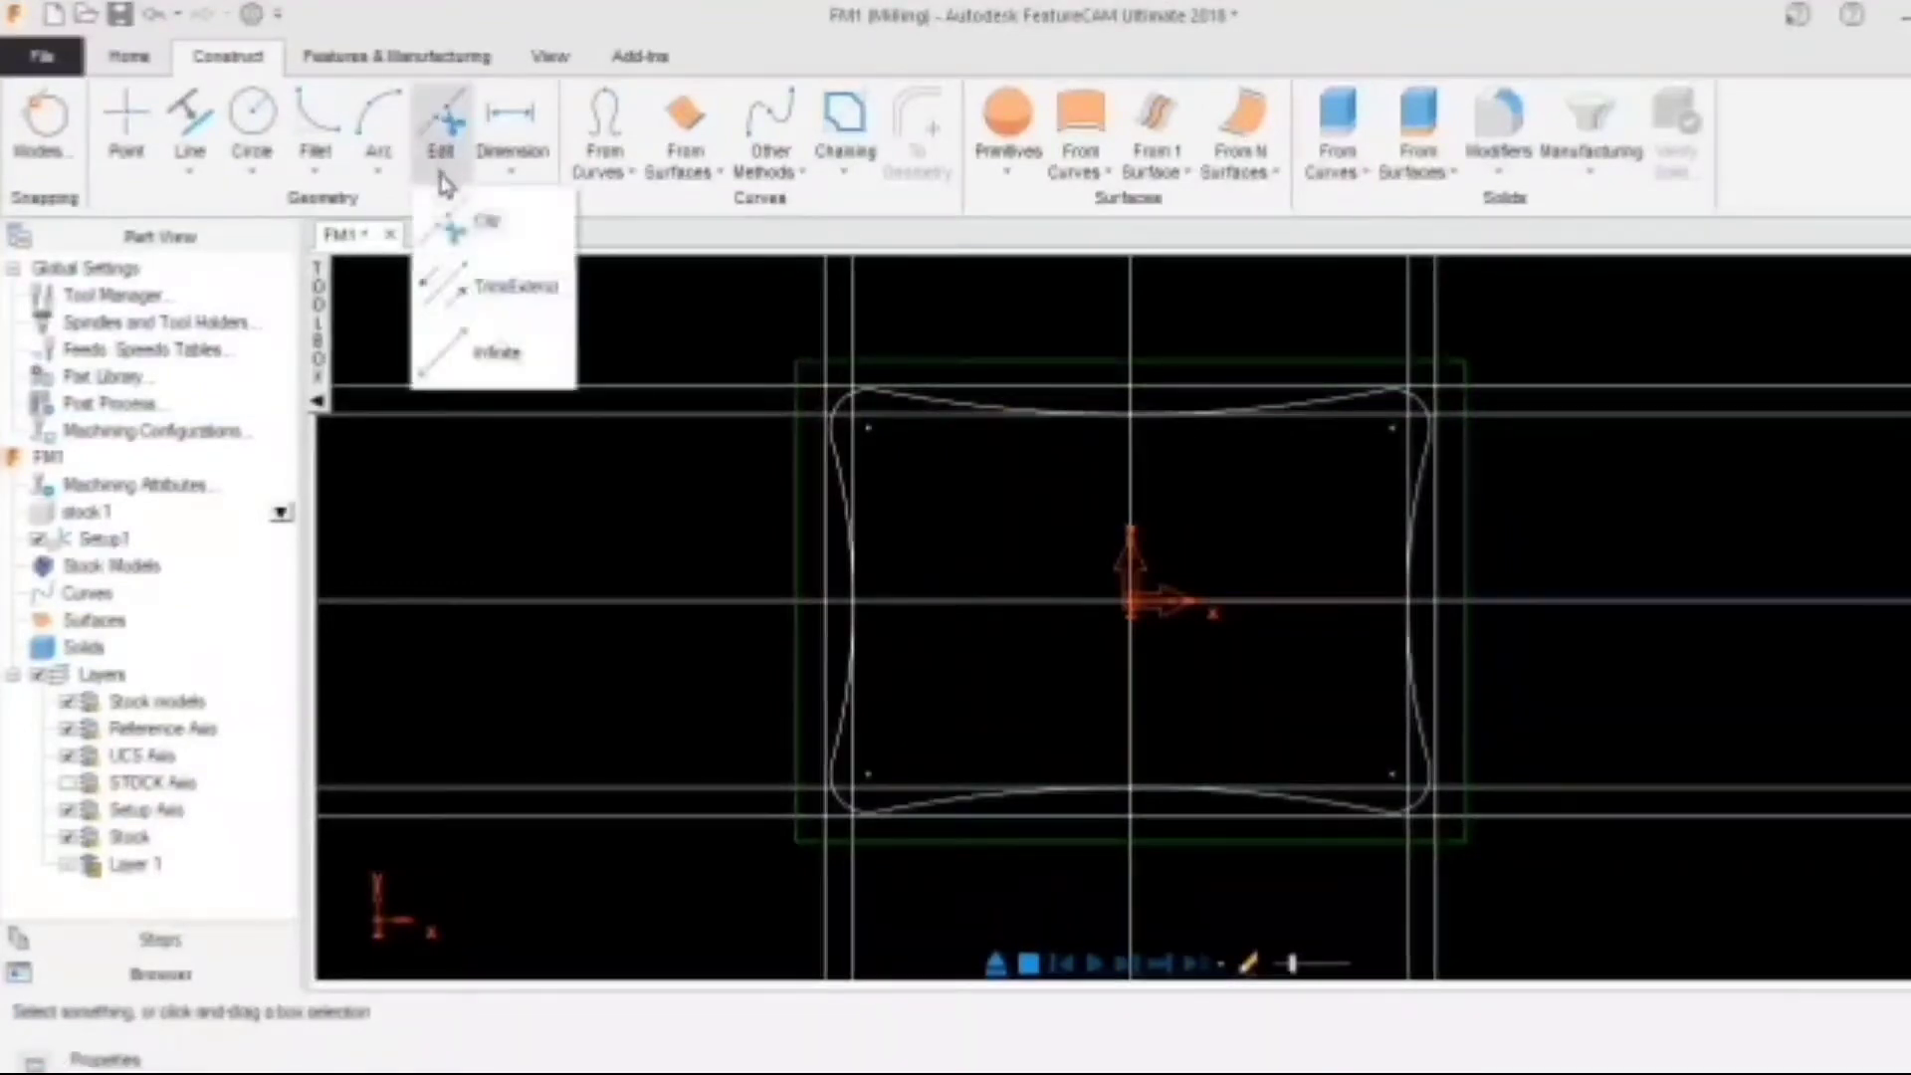
click(492, 229)
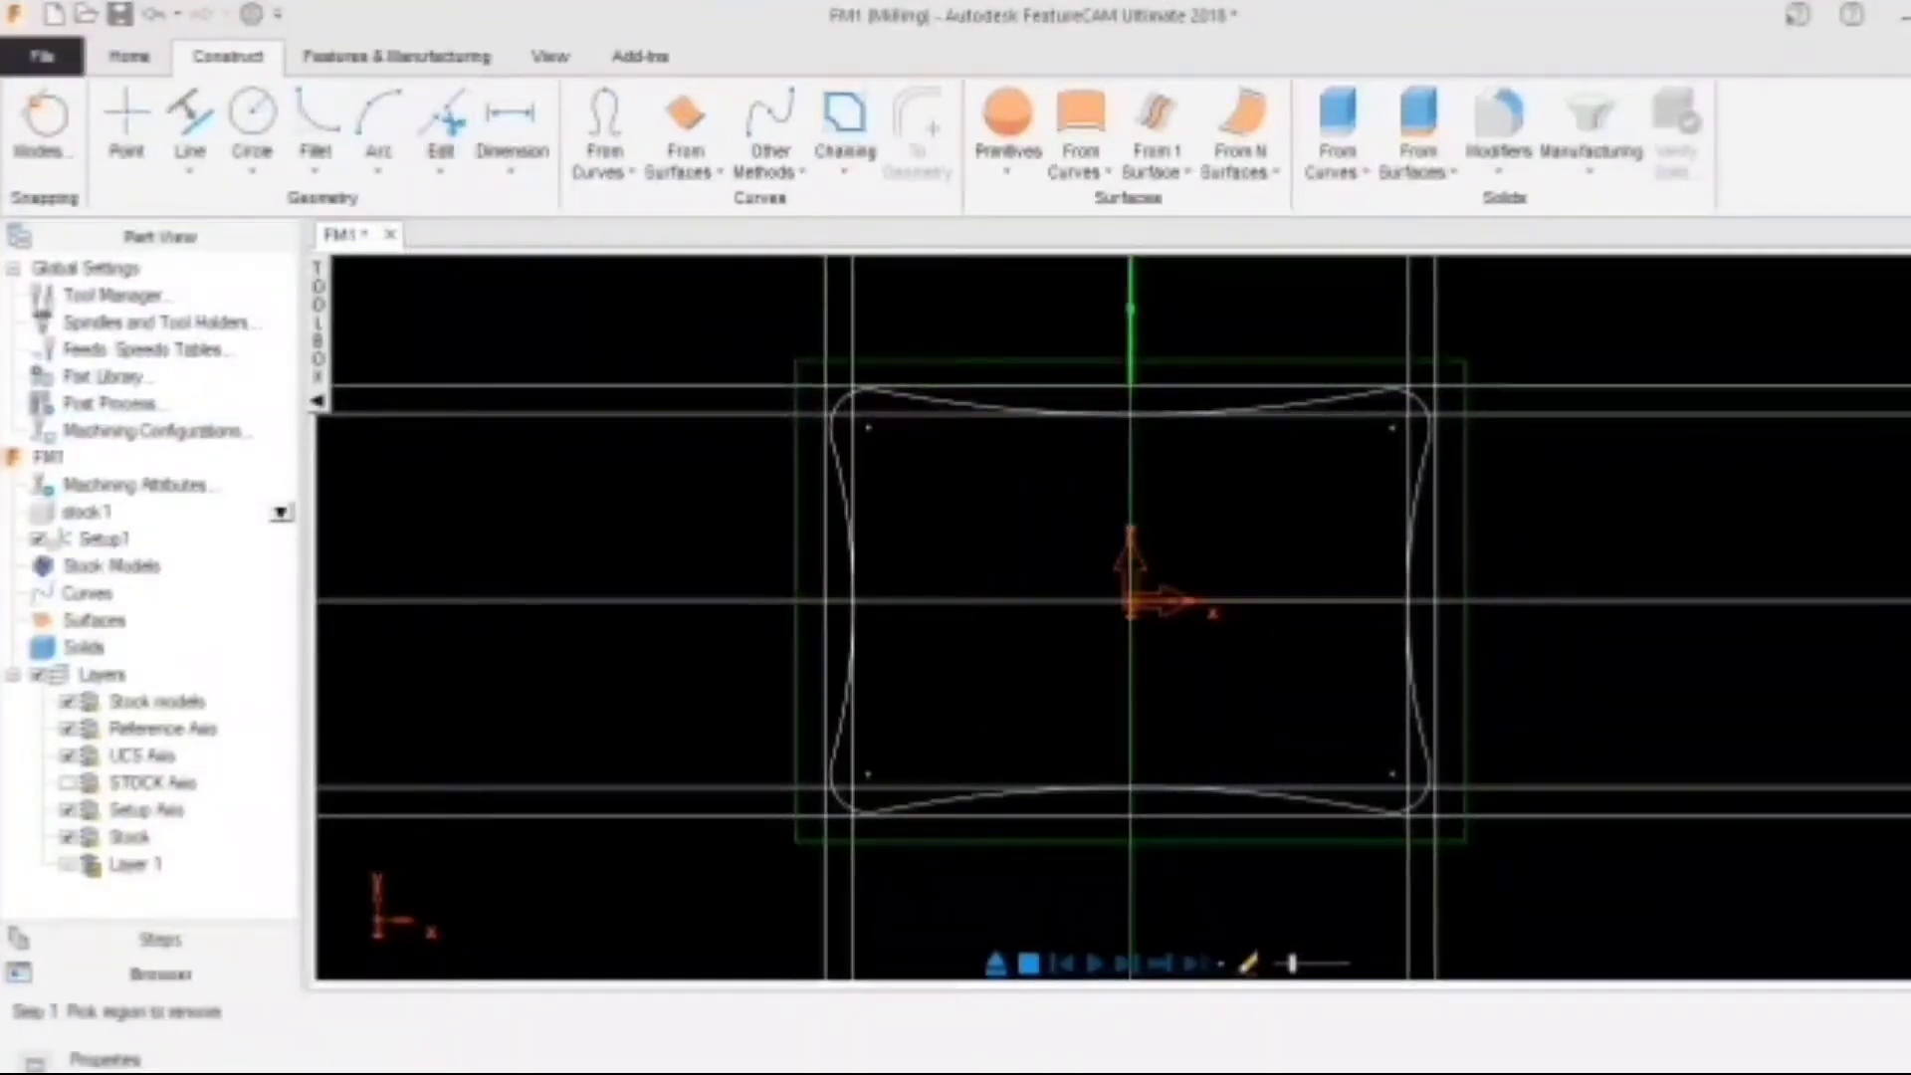
click(1128, 303)
click(1131, 400)
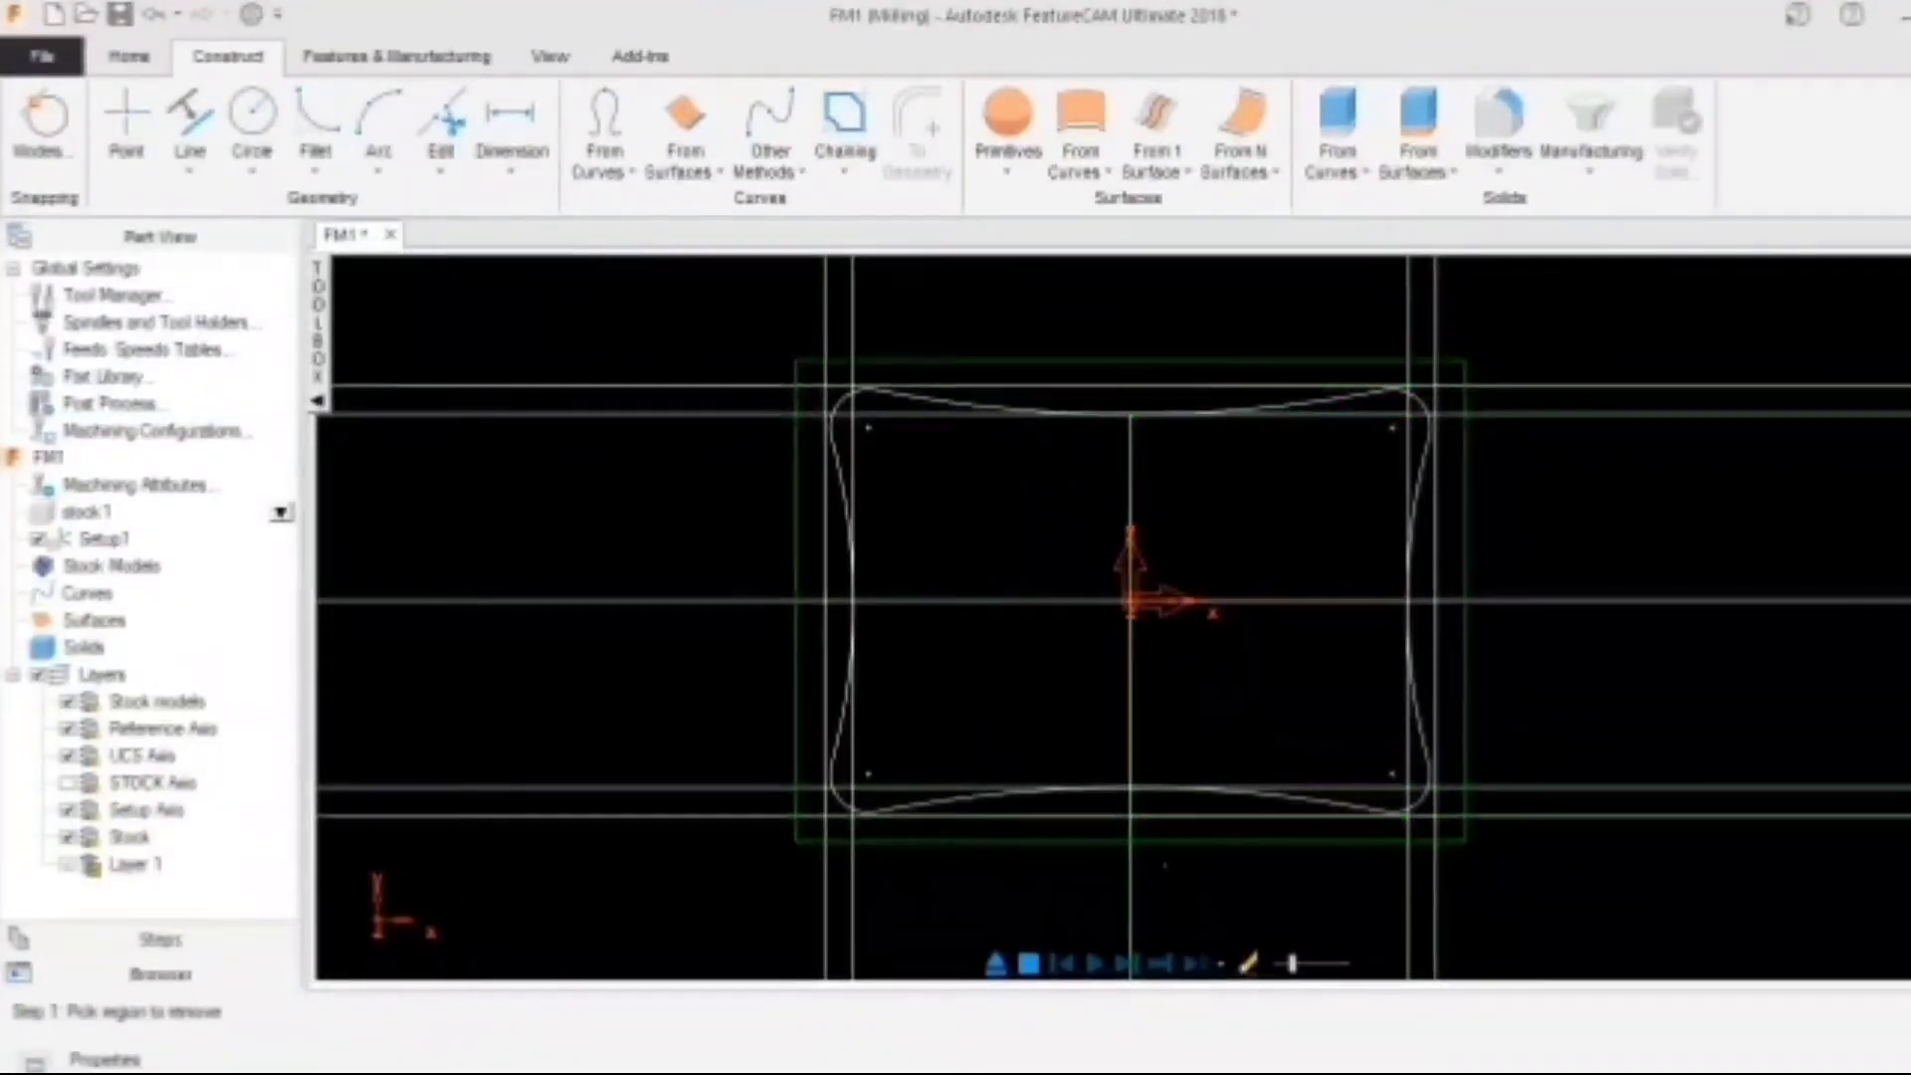
click(1131, 876)
click(1131, 803)
Clip the horizontal centre line's segments outside the profile back to the left and right arcs
click(1673, 601)
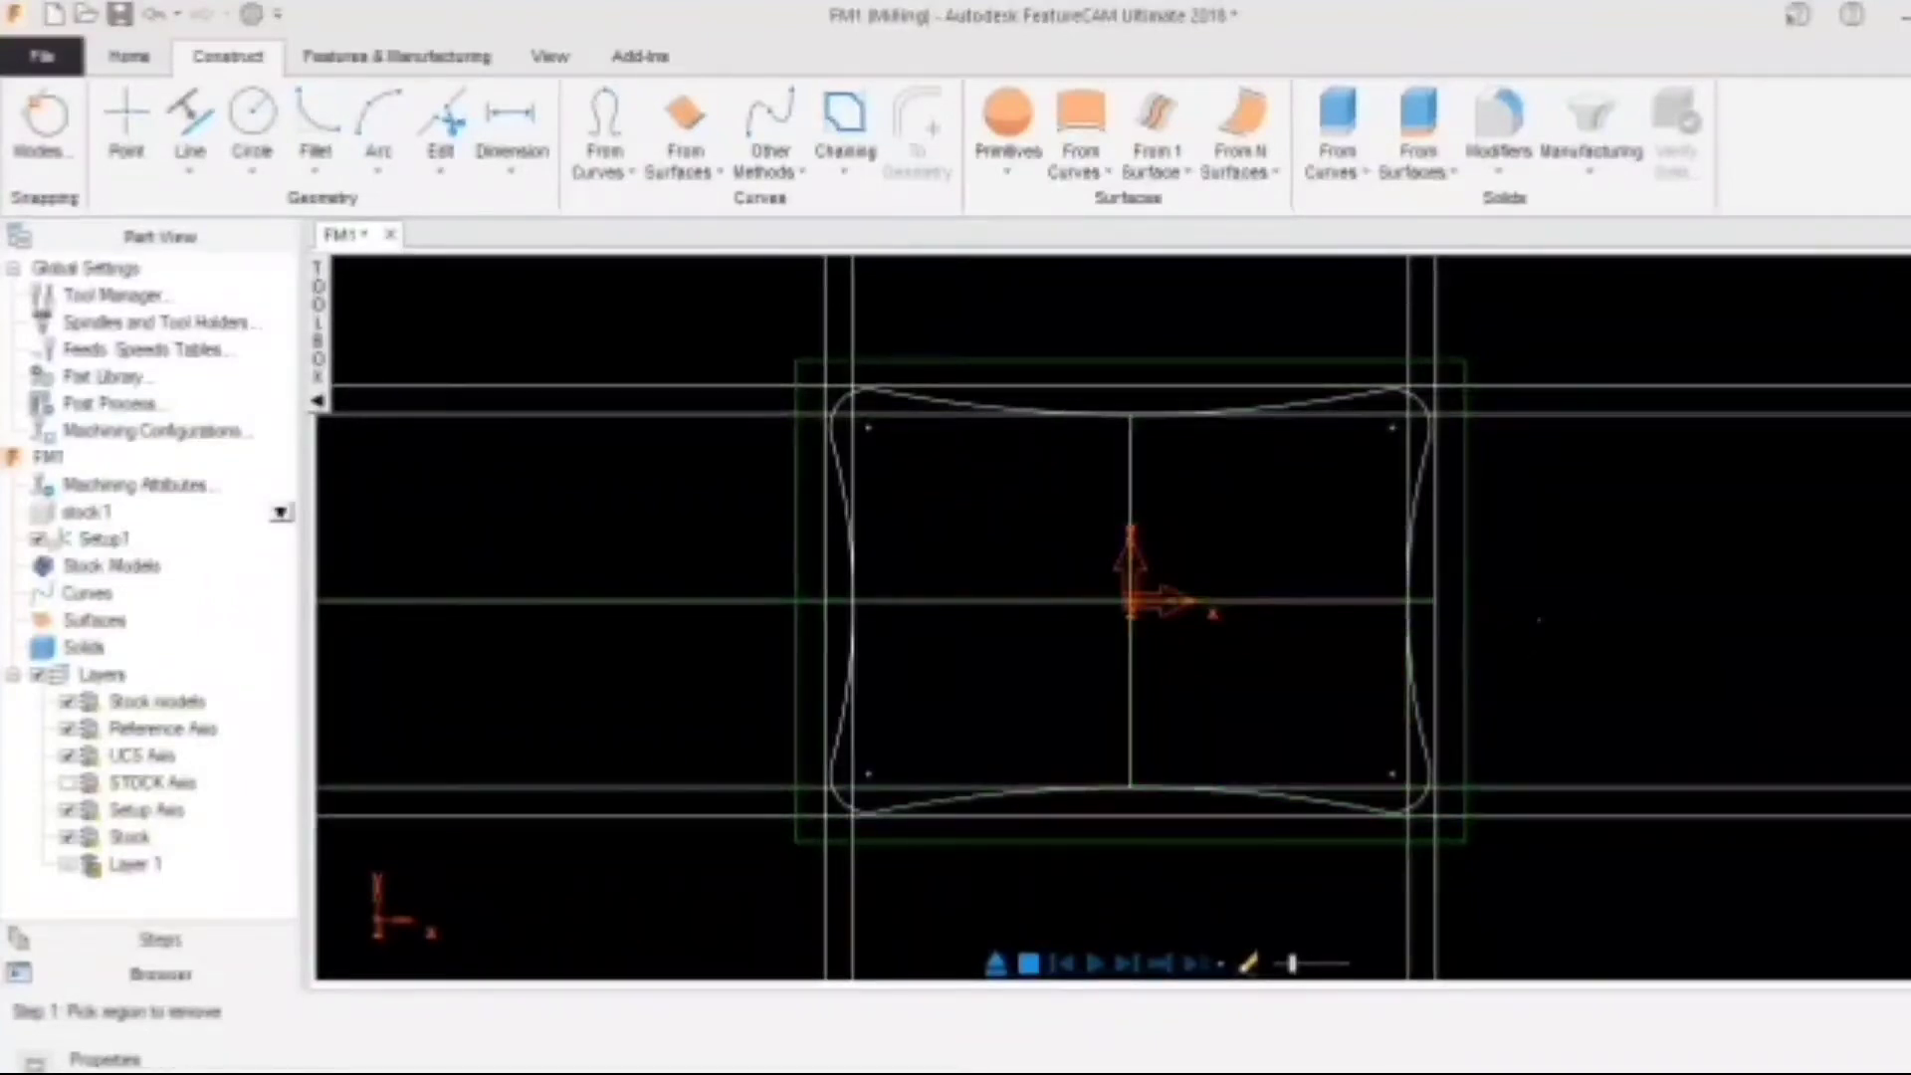
click(1422, 601)
click(761, 602)
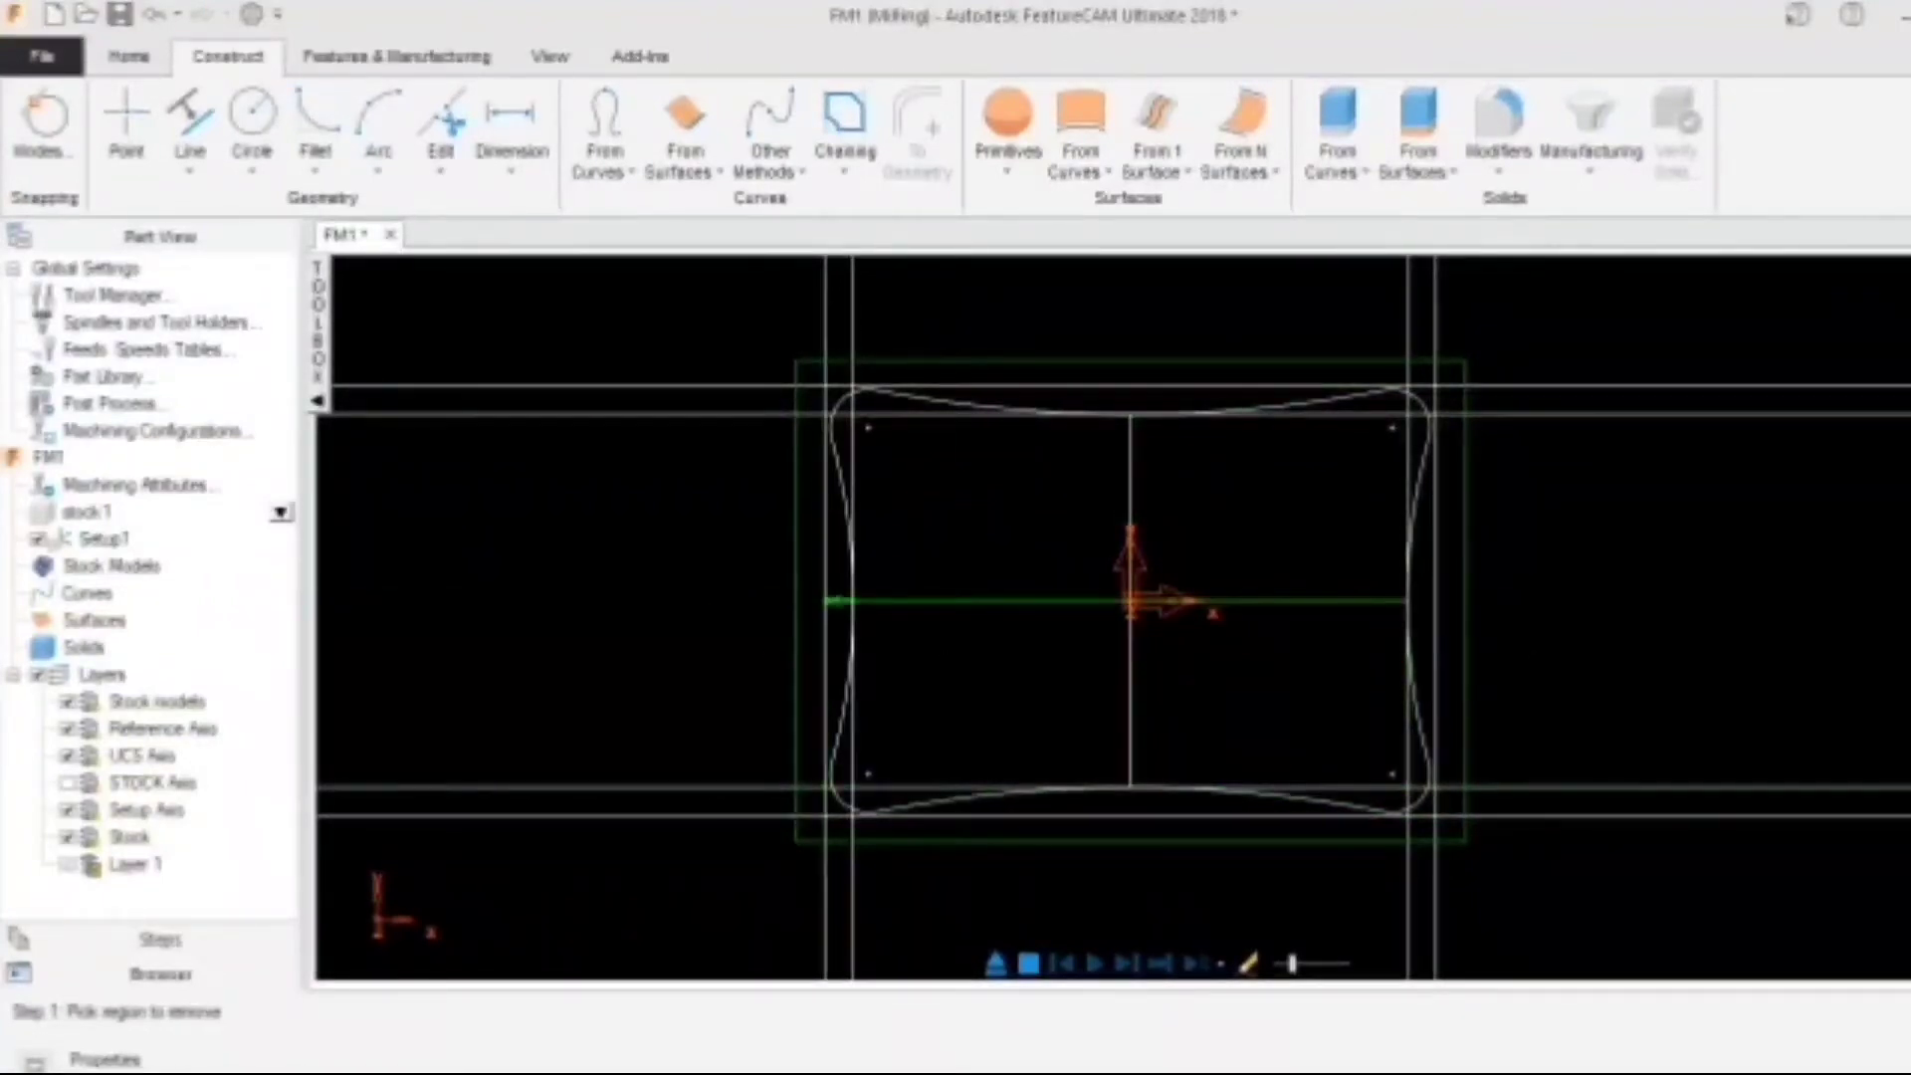
click(838, 601)
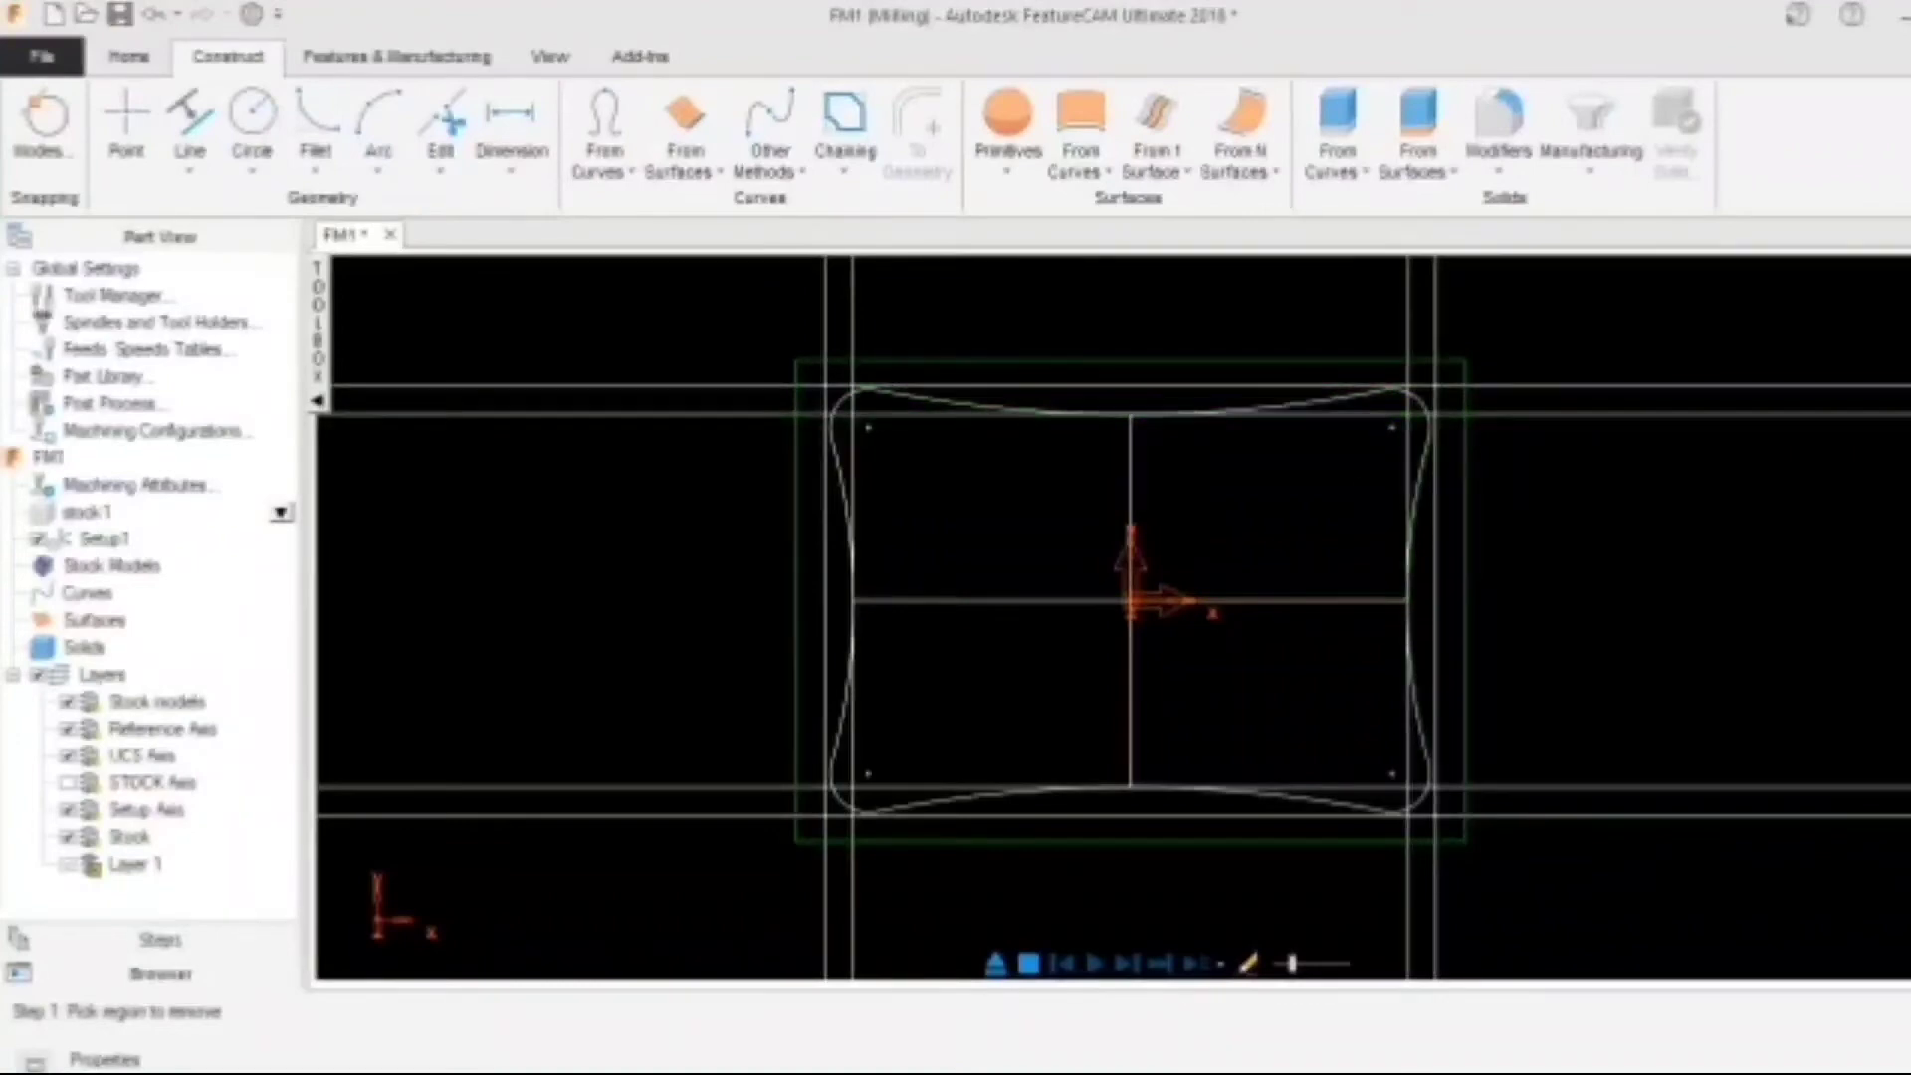
key(Escape)
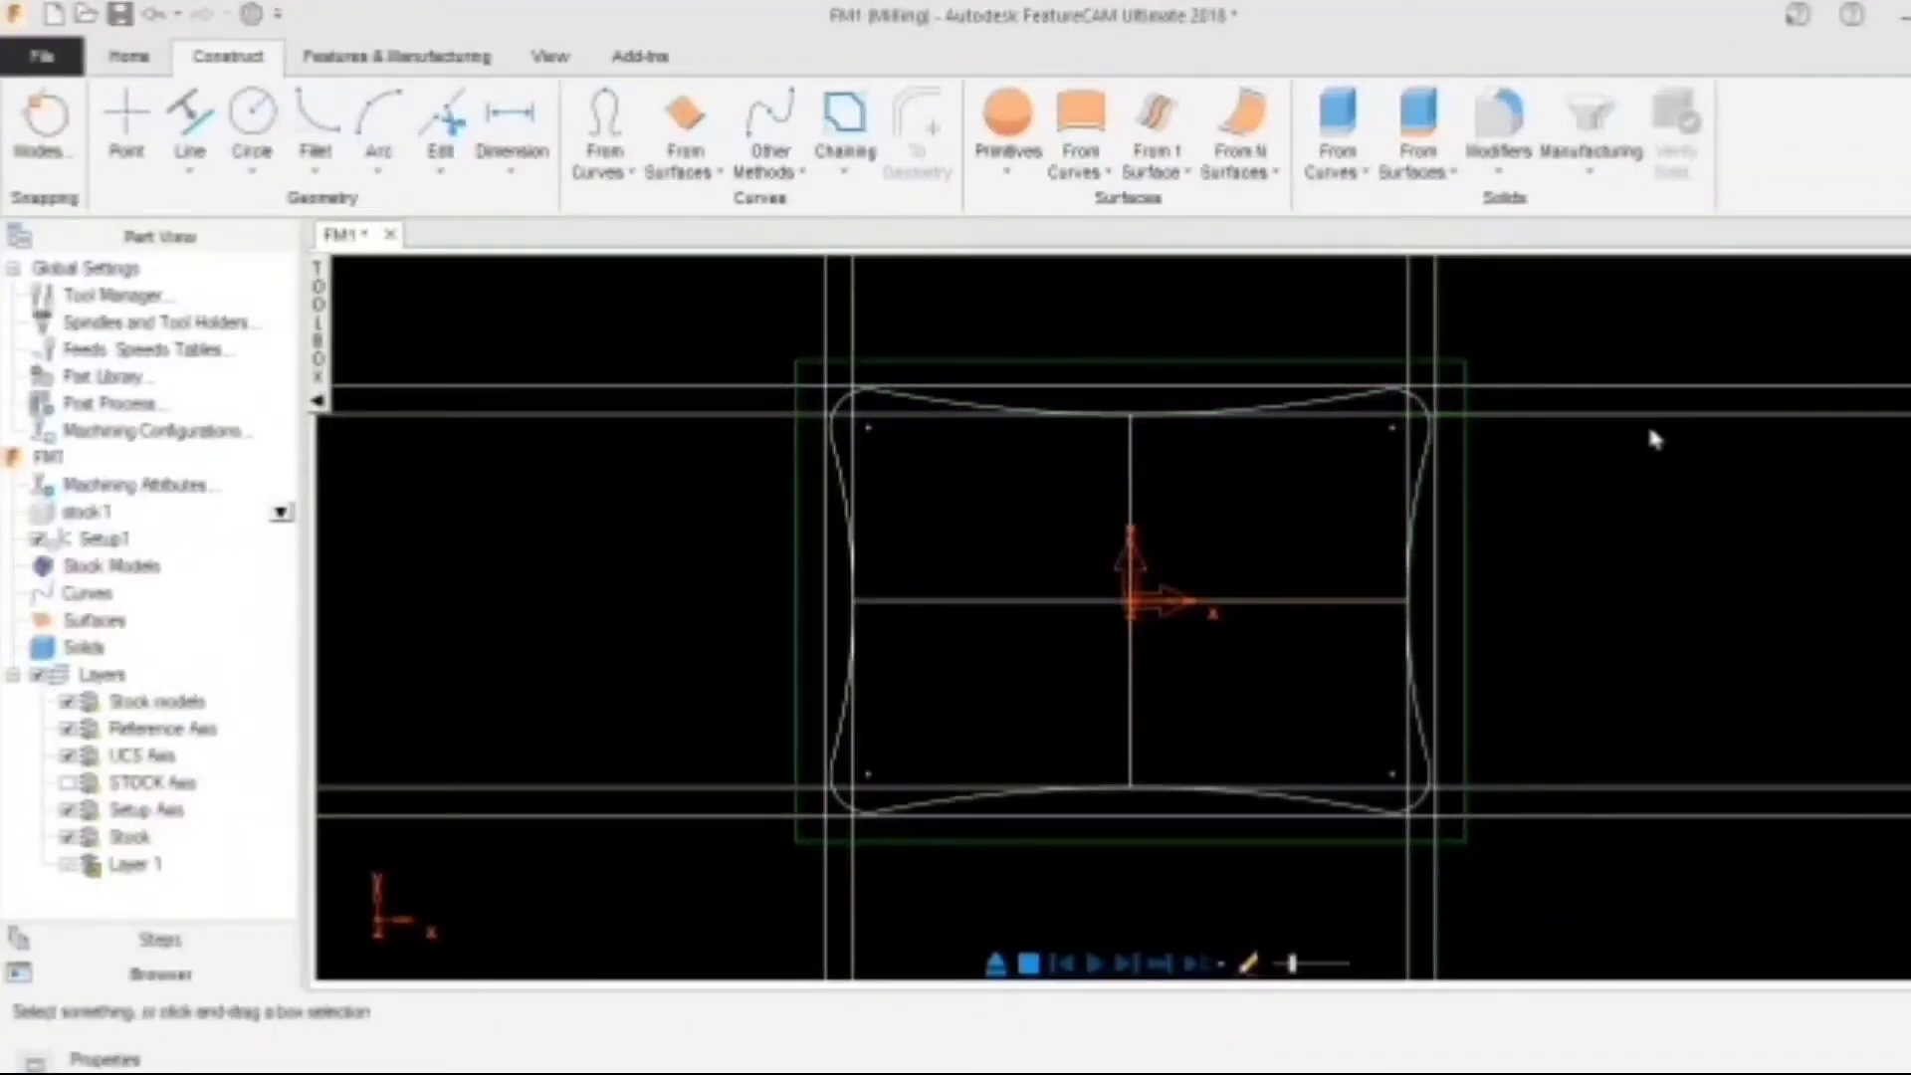
Delete the eight offset construction lines around the profile, keeping the filleted outline and the clipped centre lines
click(1620, 415)
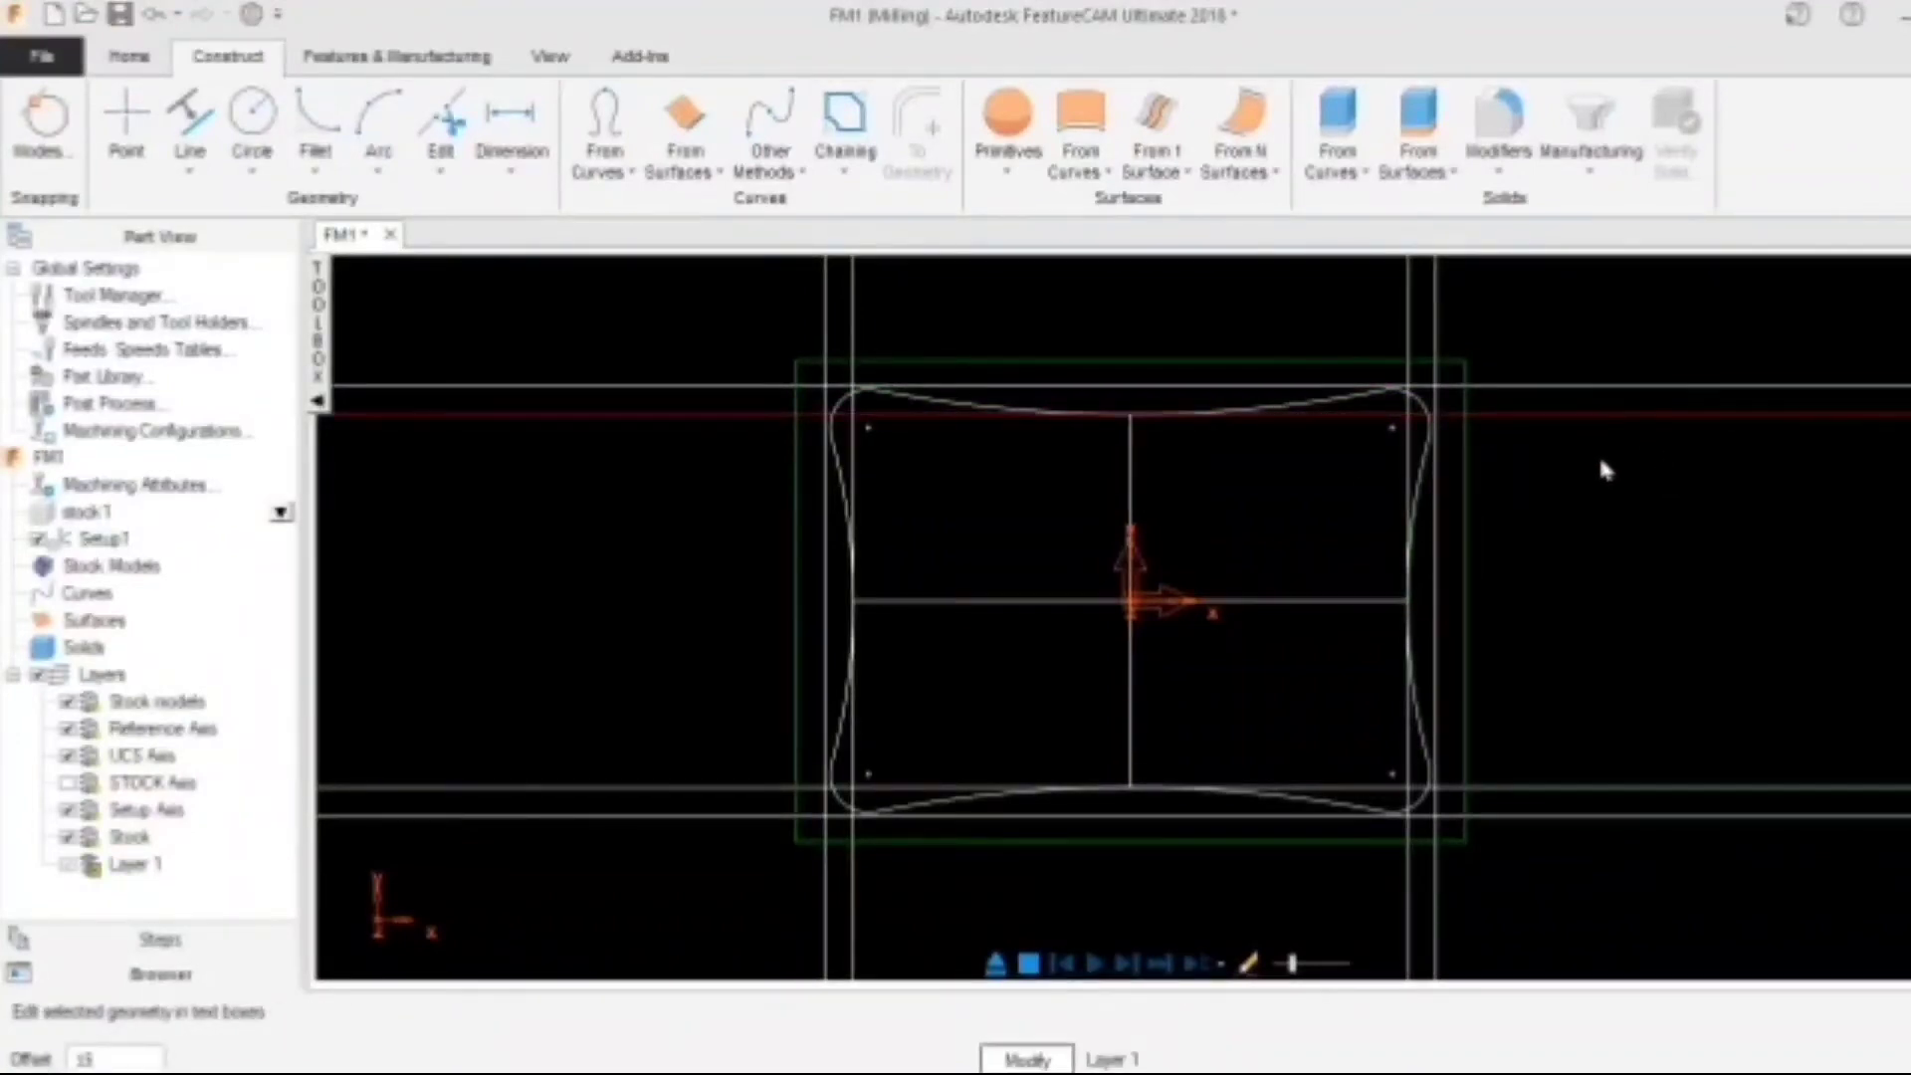
shift+click(1595, 386)
shift+click(1434, 313)
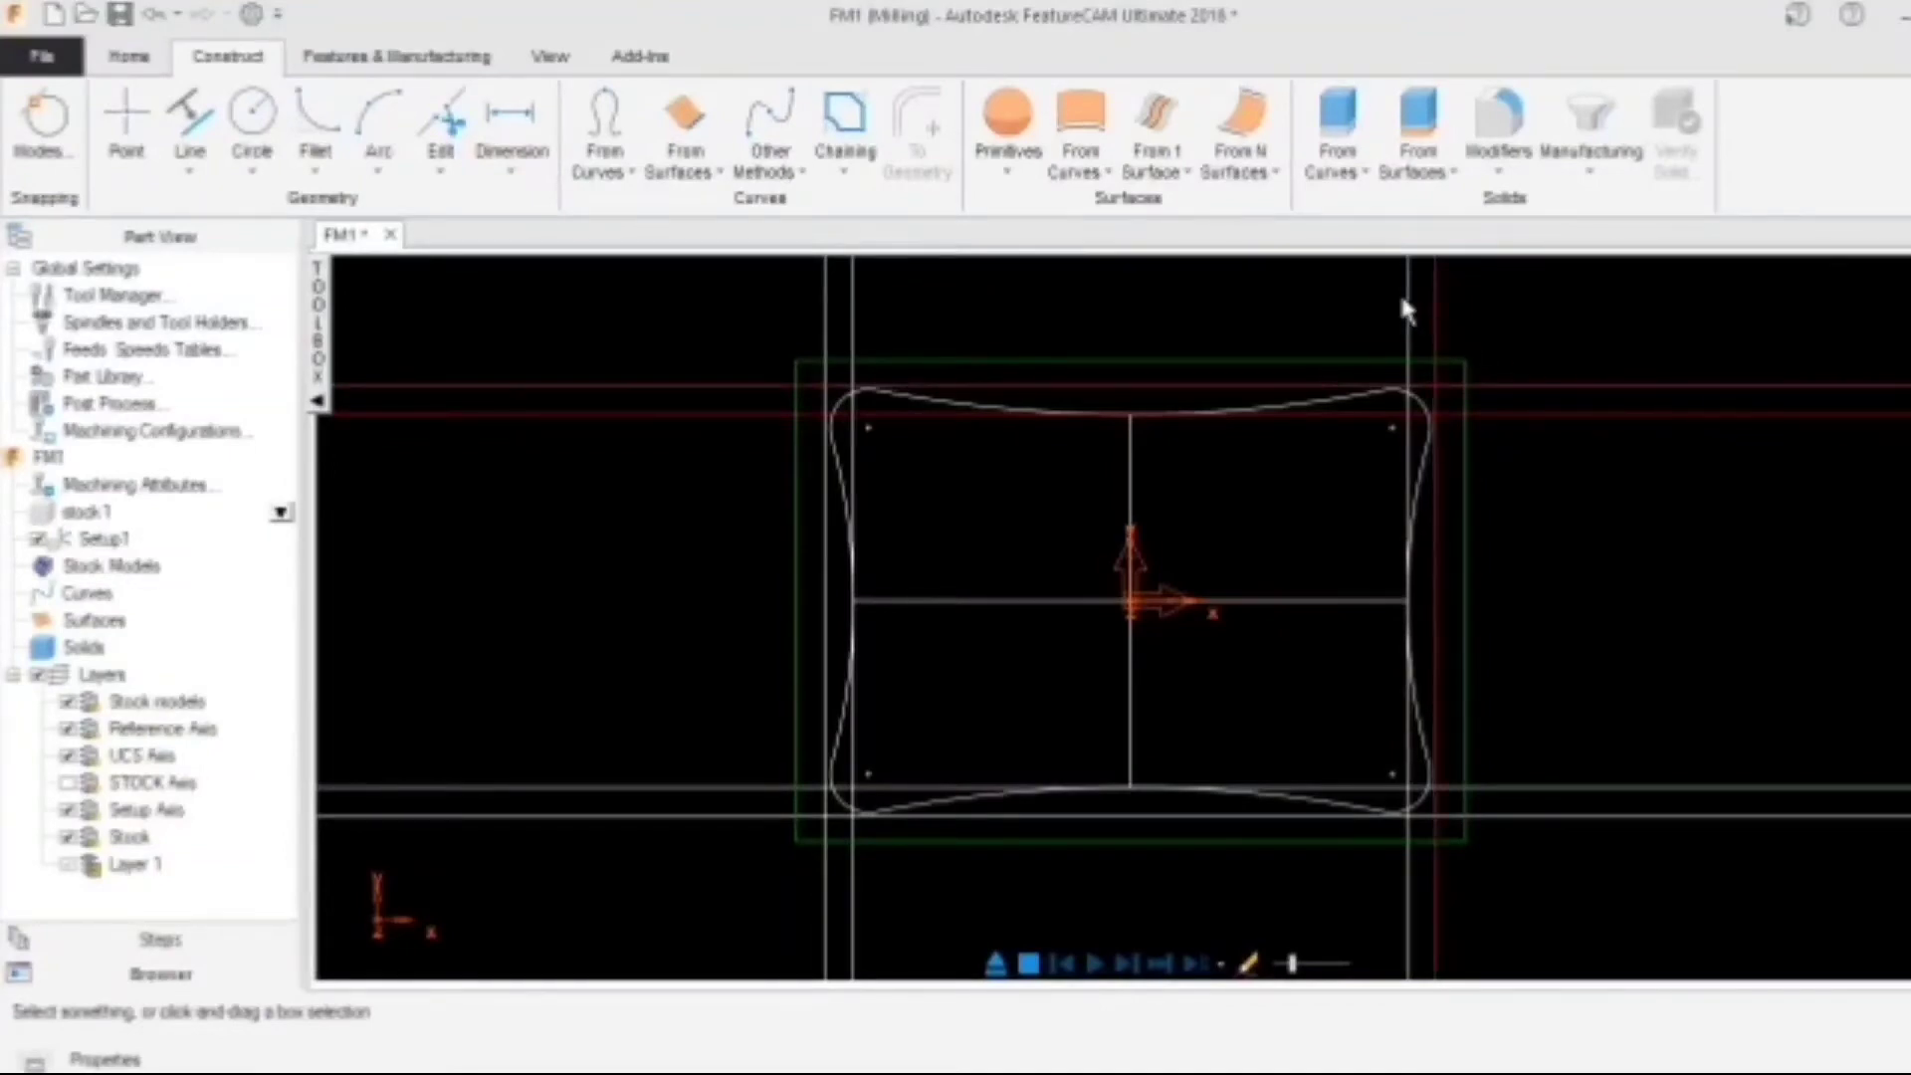
shift+click(1406, 293)
shift+click(853, 309)
shift+click(826, 307)
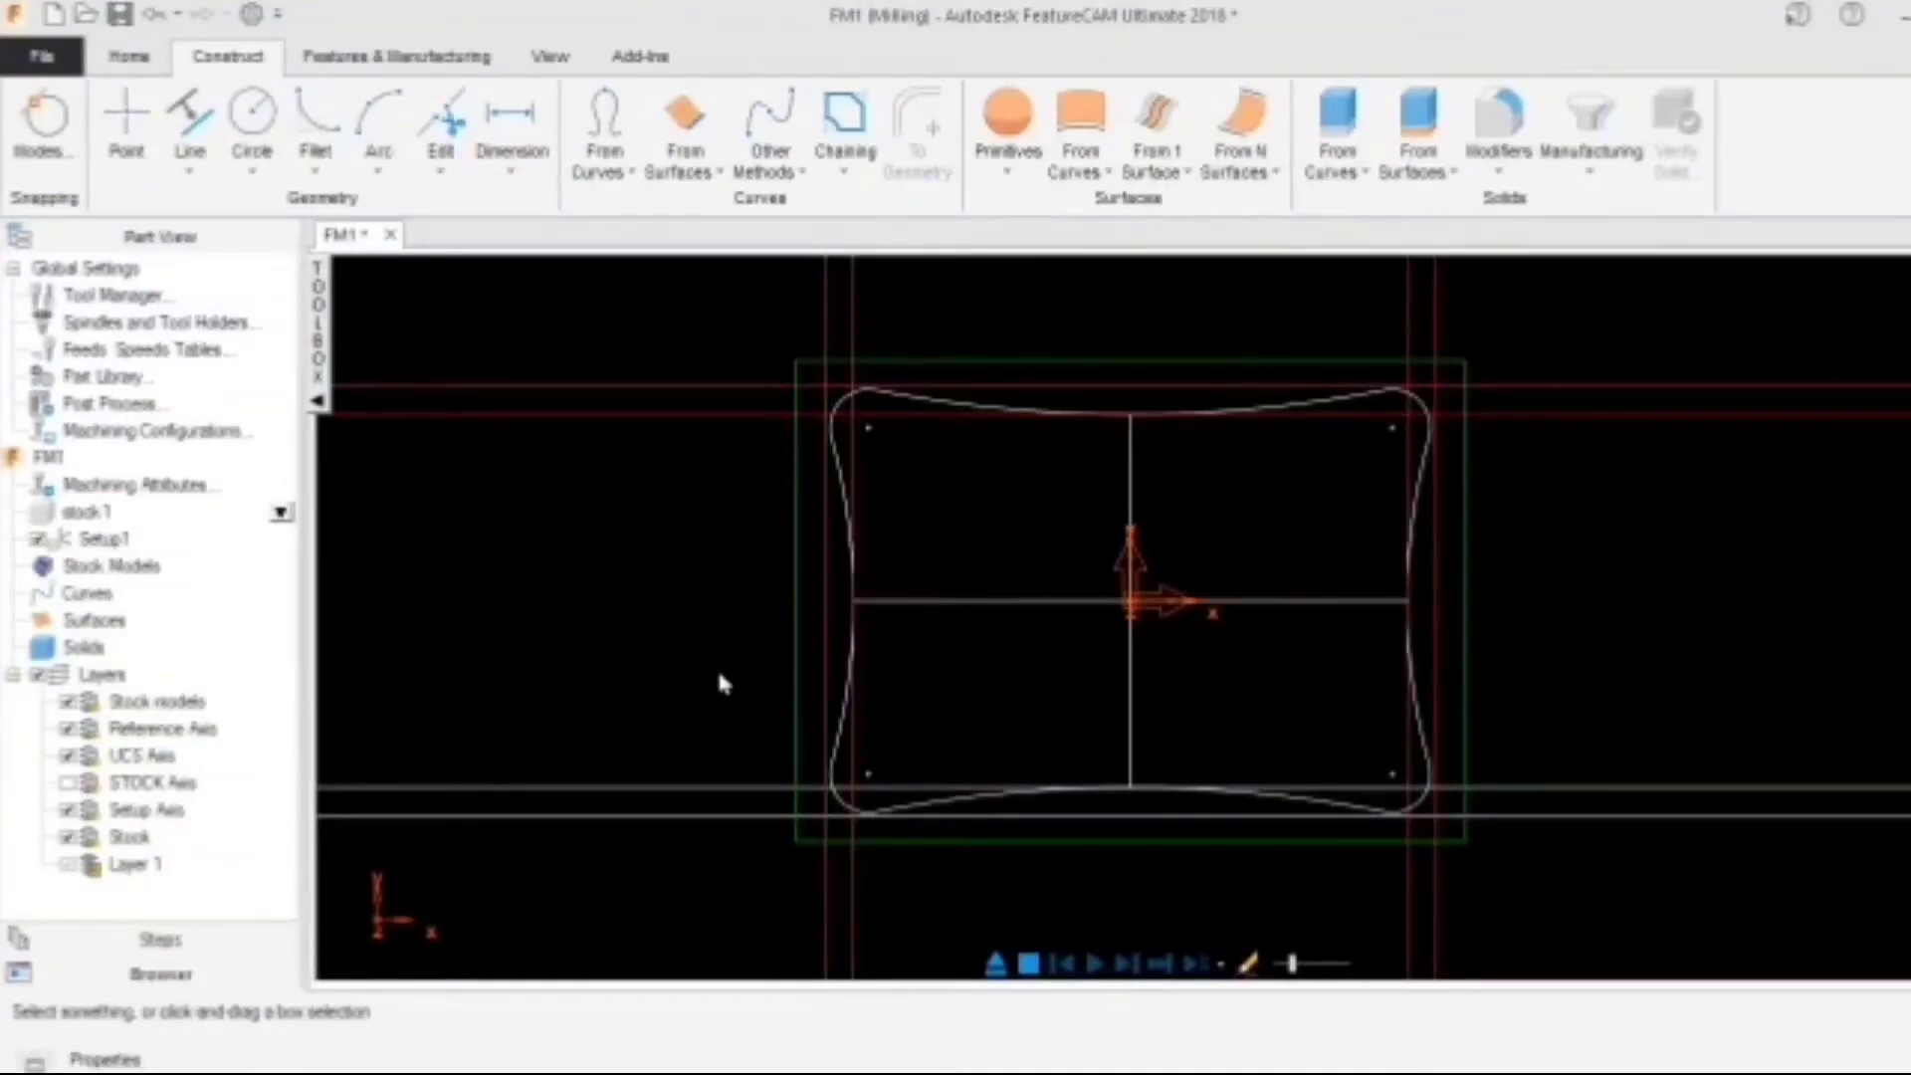
shift+click(681, 787)
shift+click(685, 817)
right_click(1528, 780)
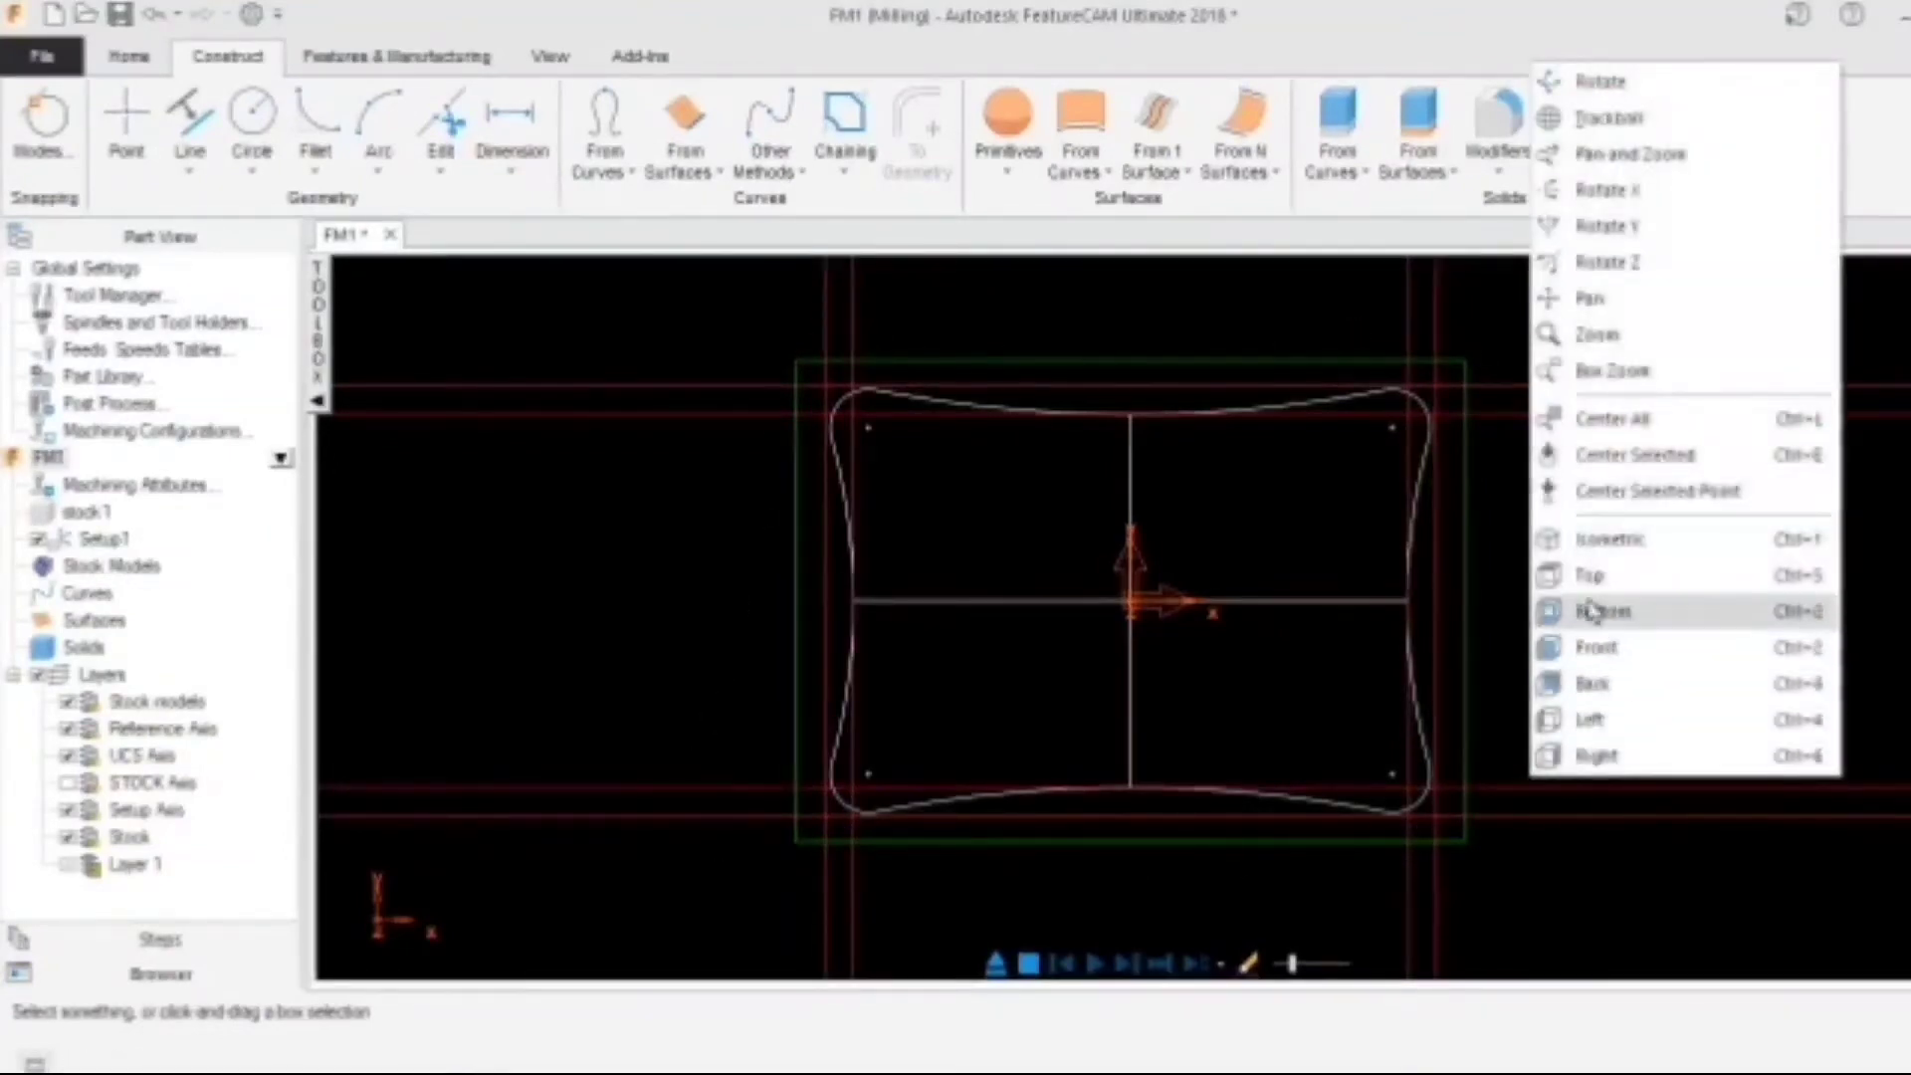
right_click(1502, 779)
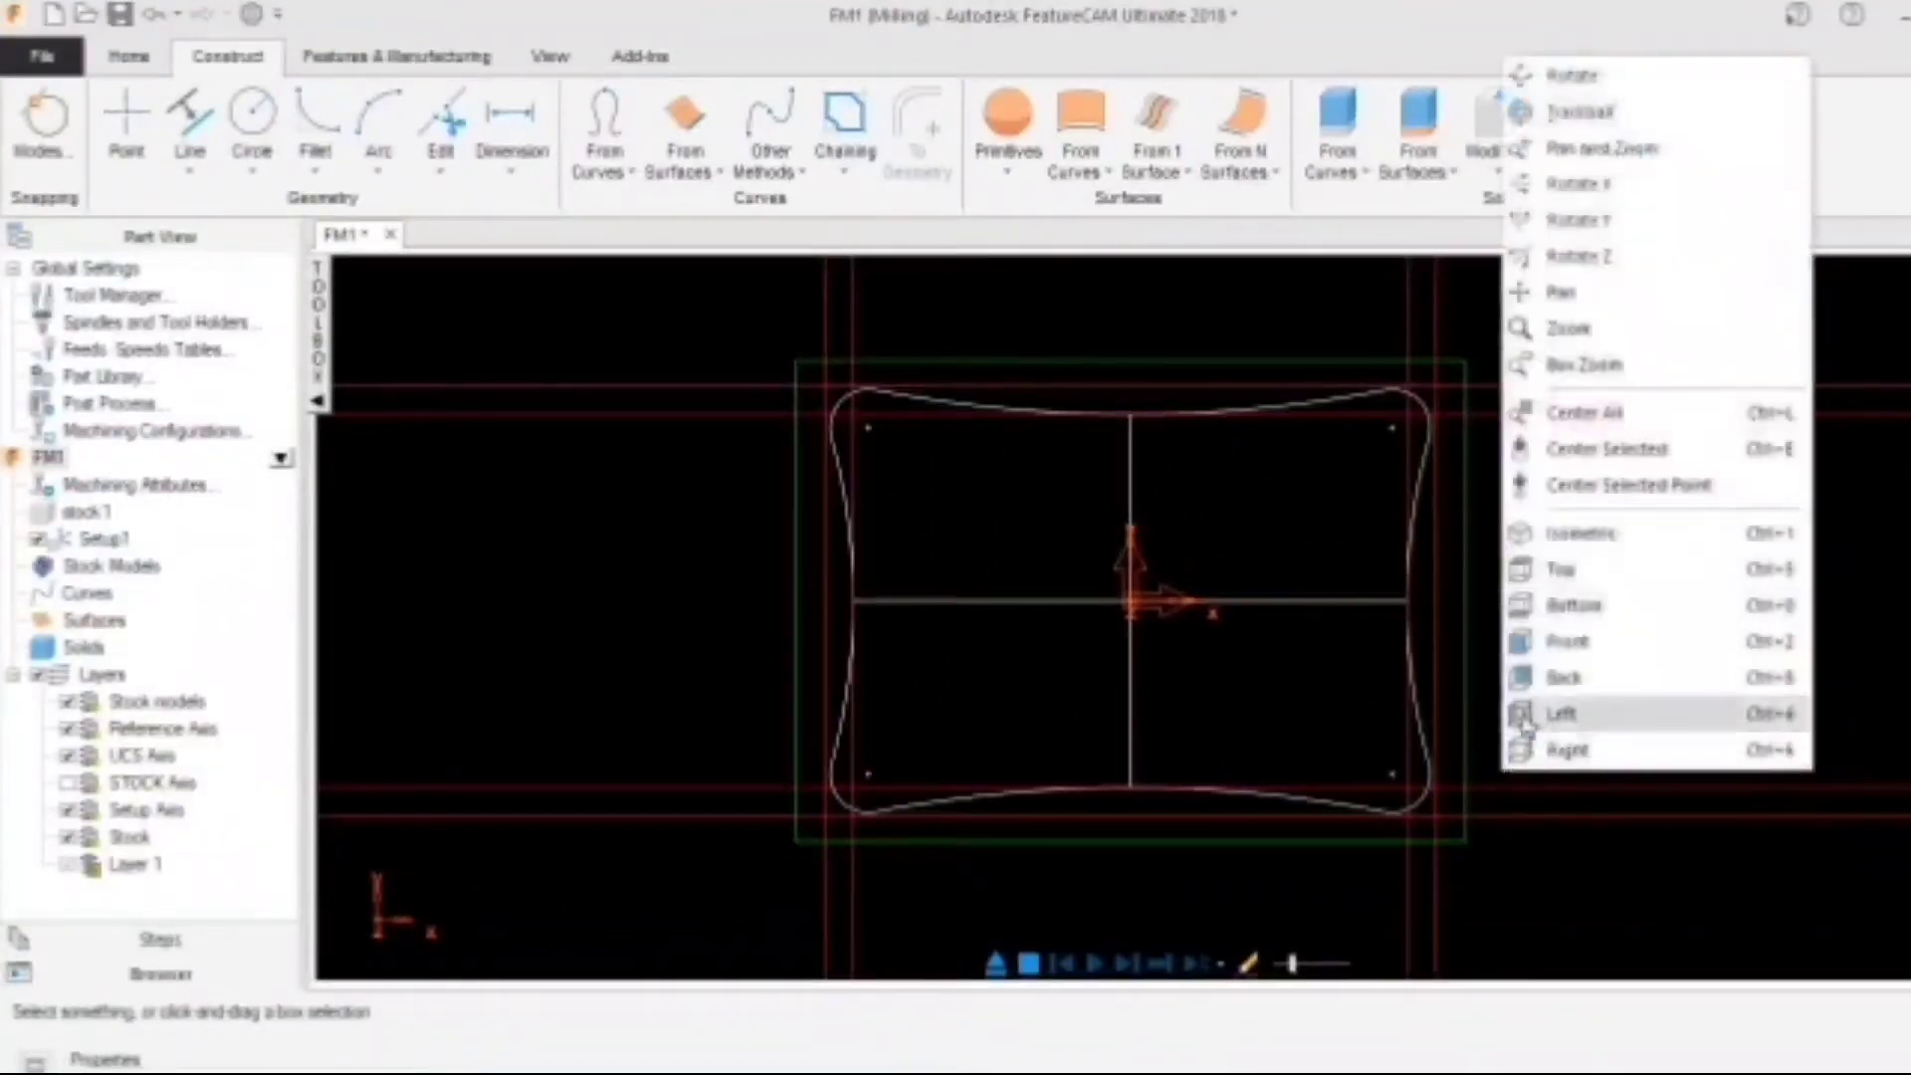
right_click(1480, 783)
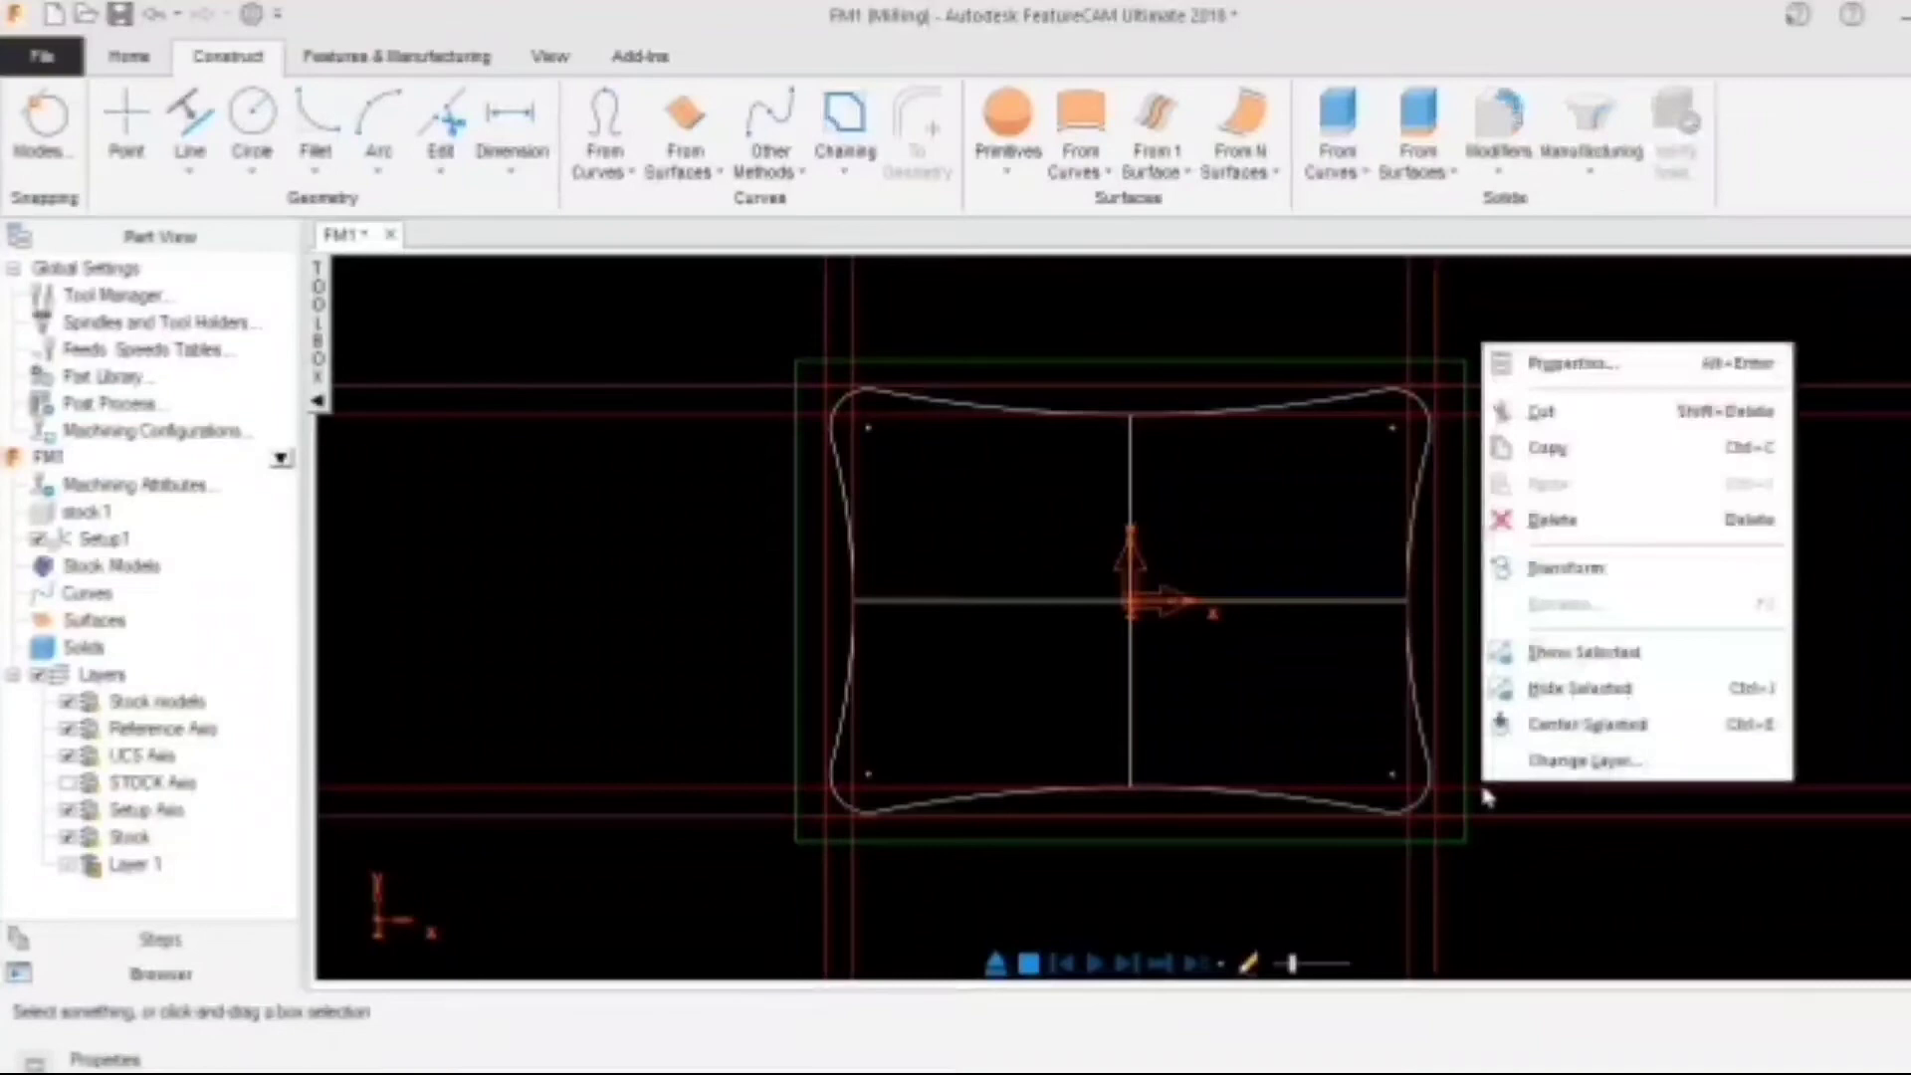
click(1562, 518)
scroll(1526, 603, up, 3)
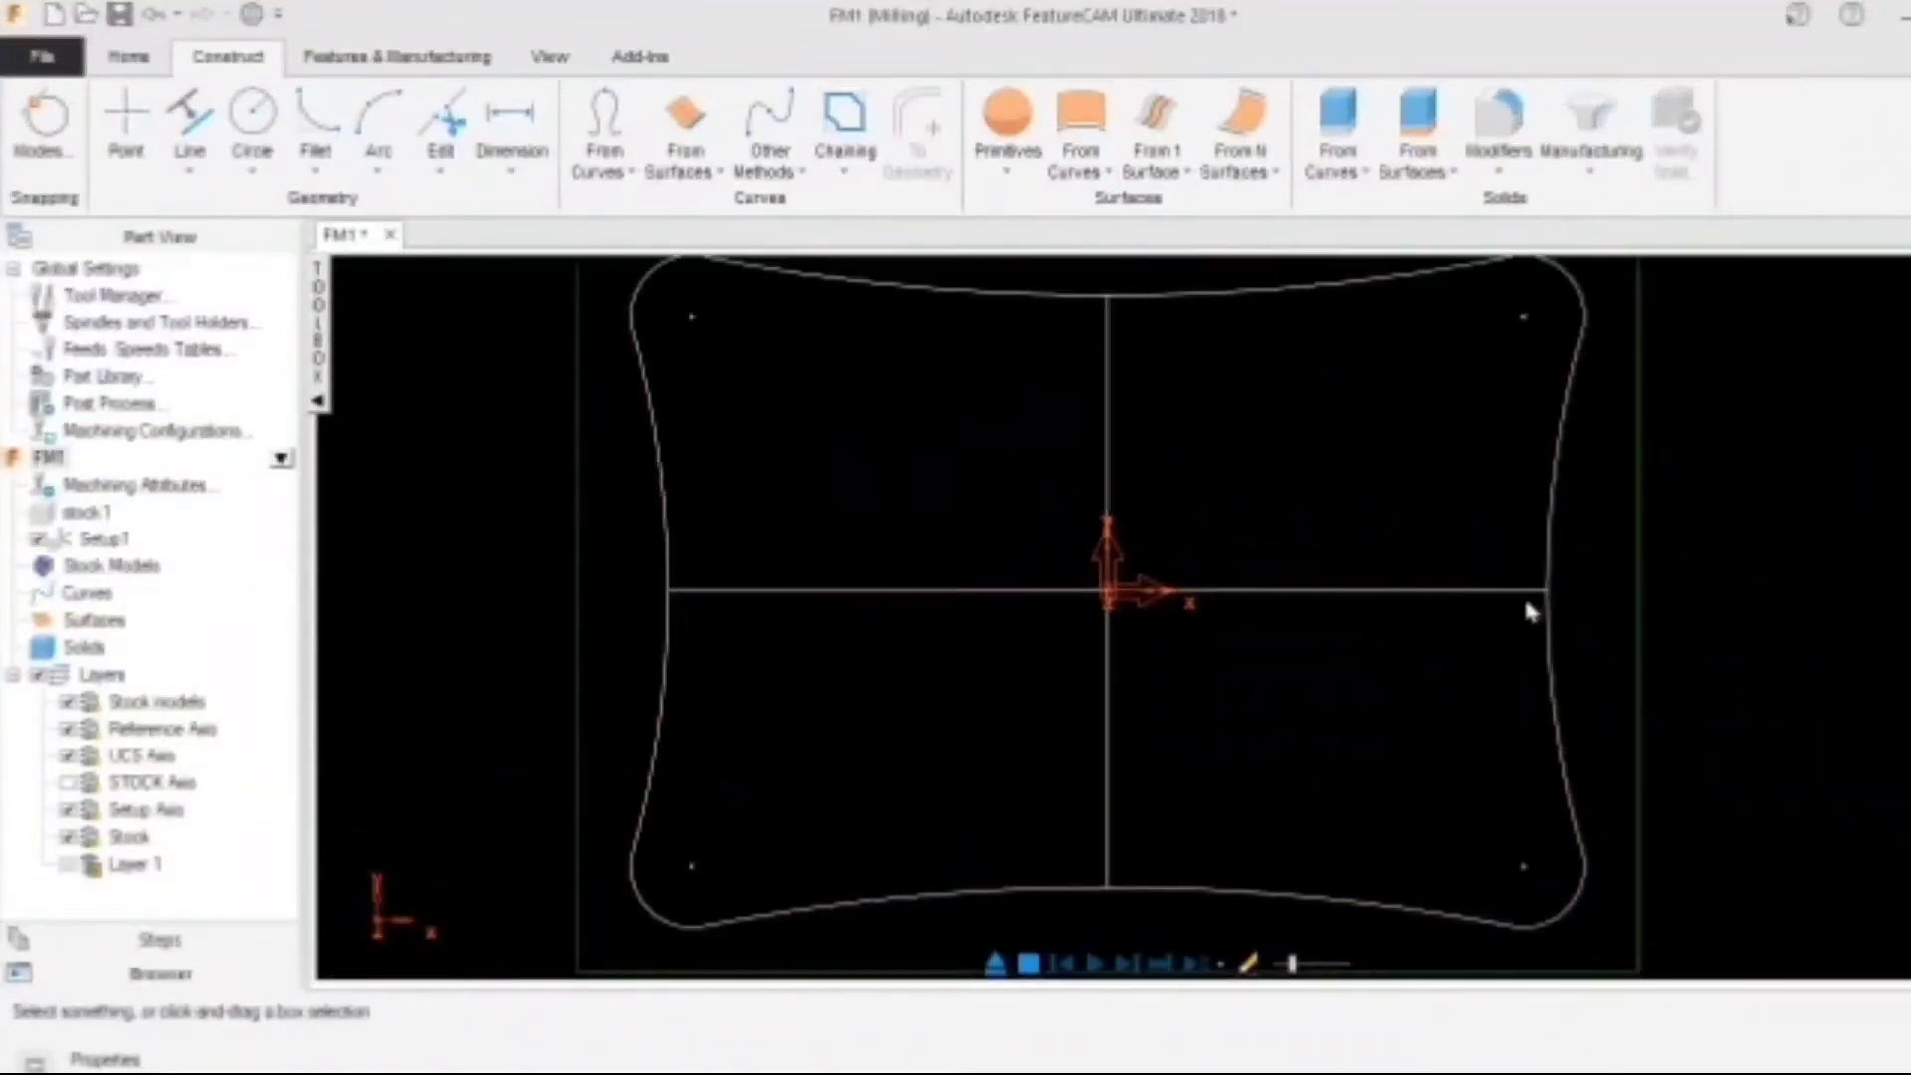
Offset the outline's top and left arcs 10 mm inward
scroll(1526, 603, down, 3)
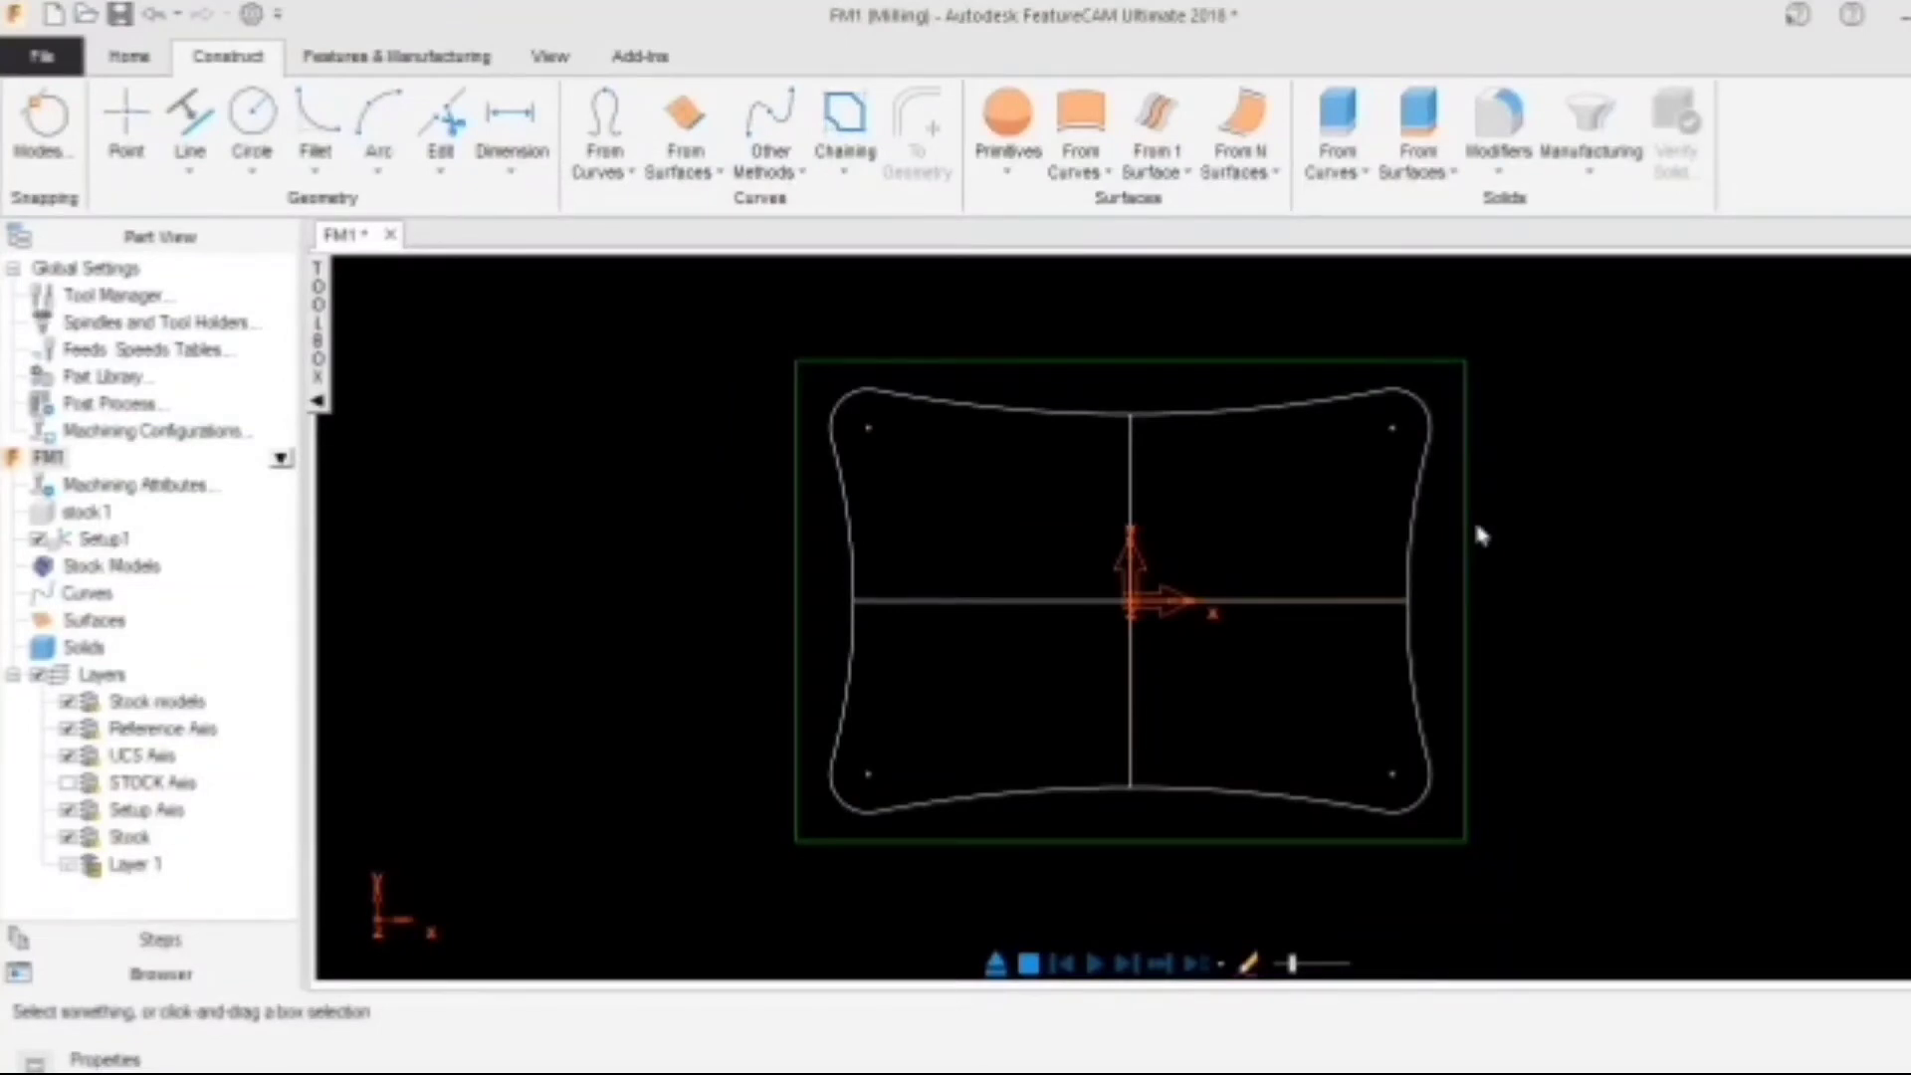
click(189, 149)
click(217, 555)
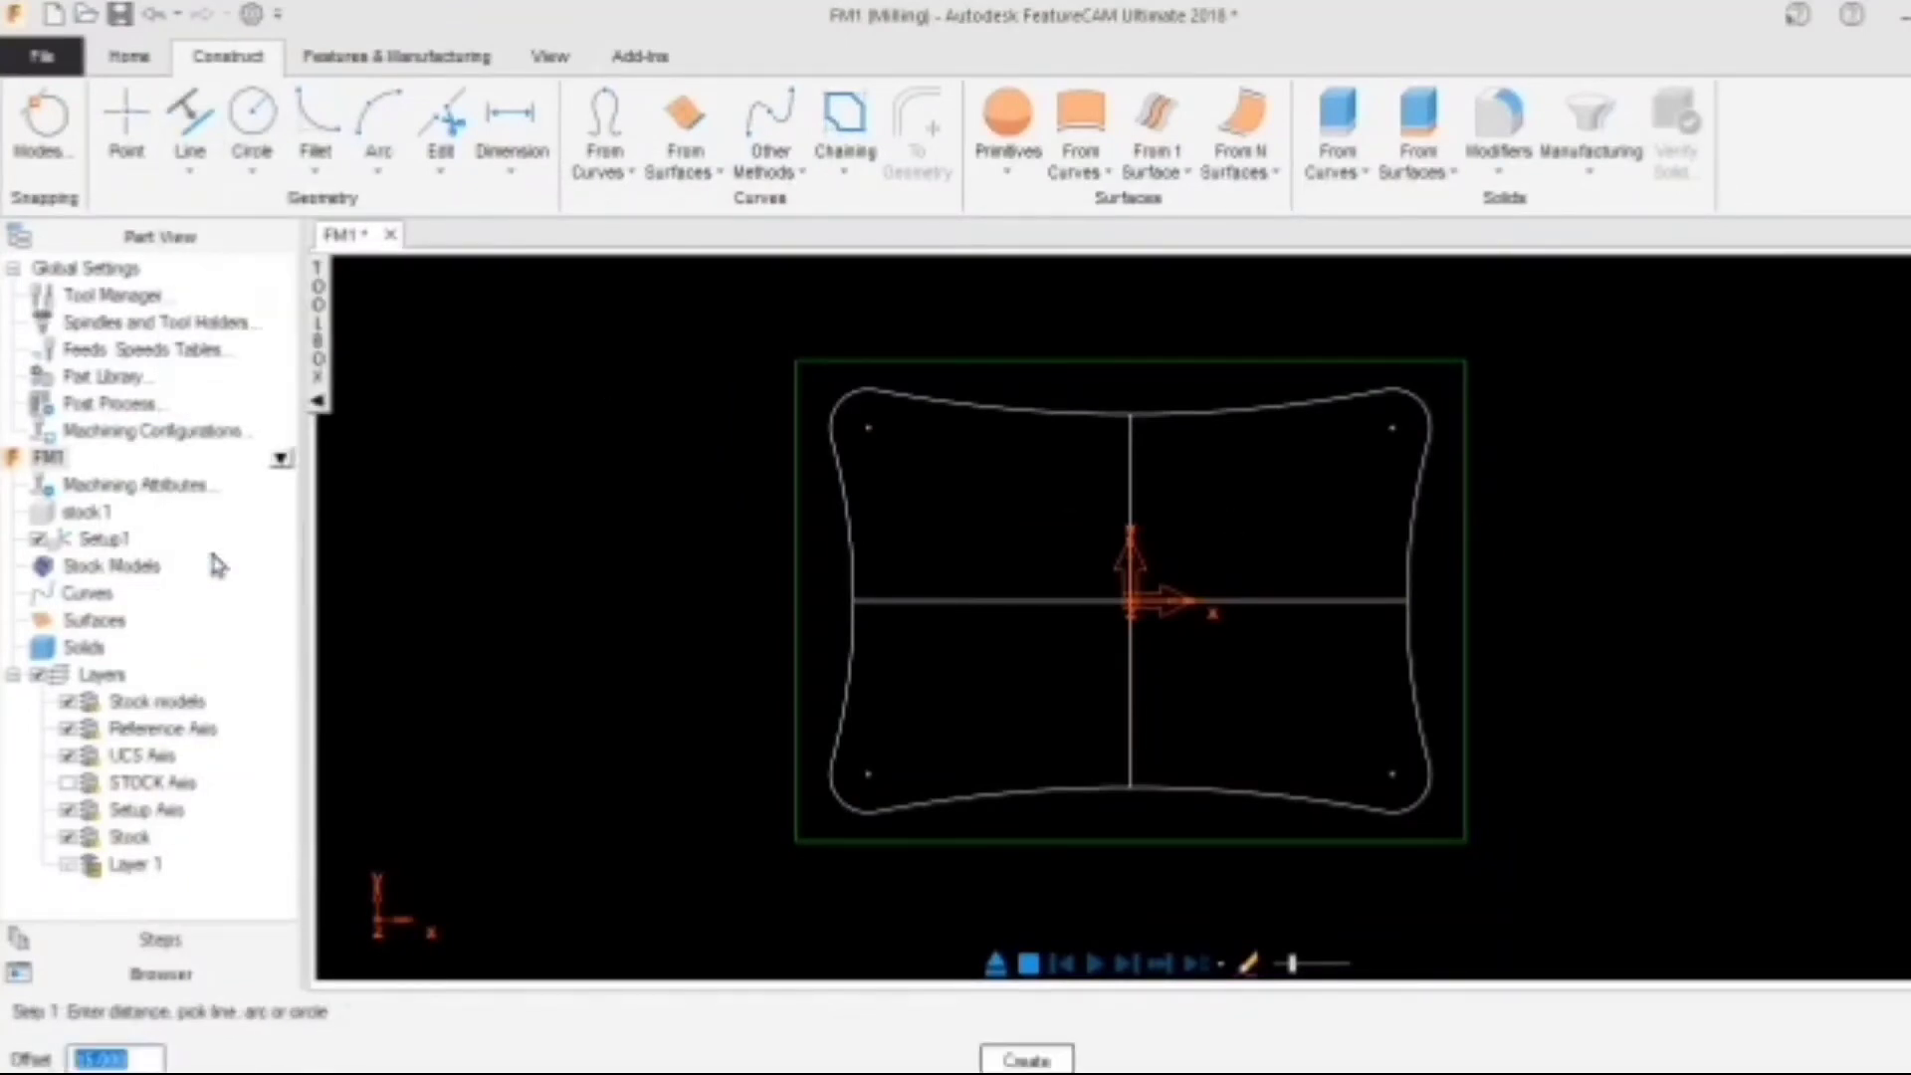
text(10)
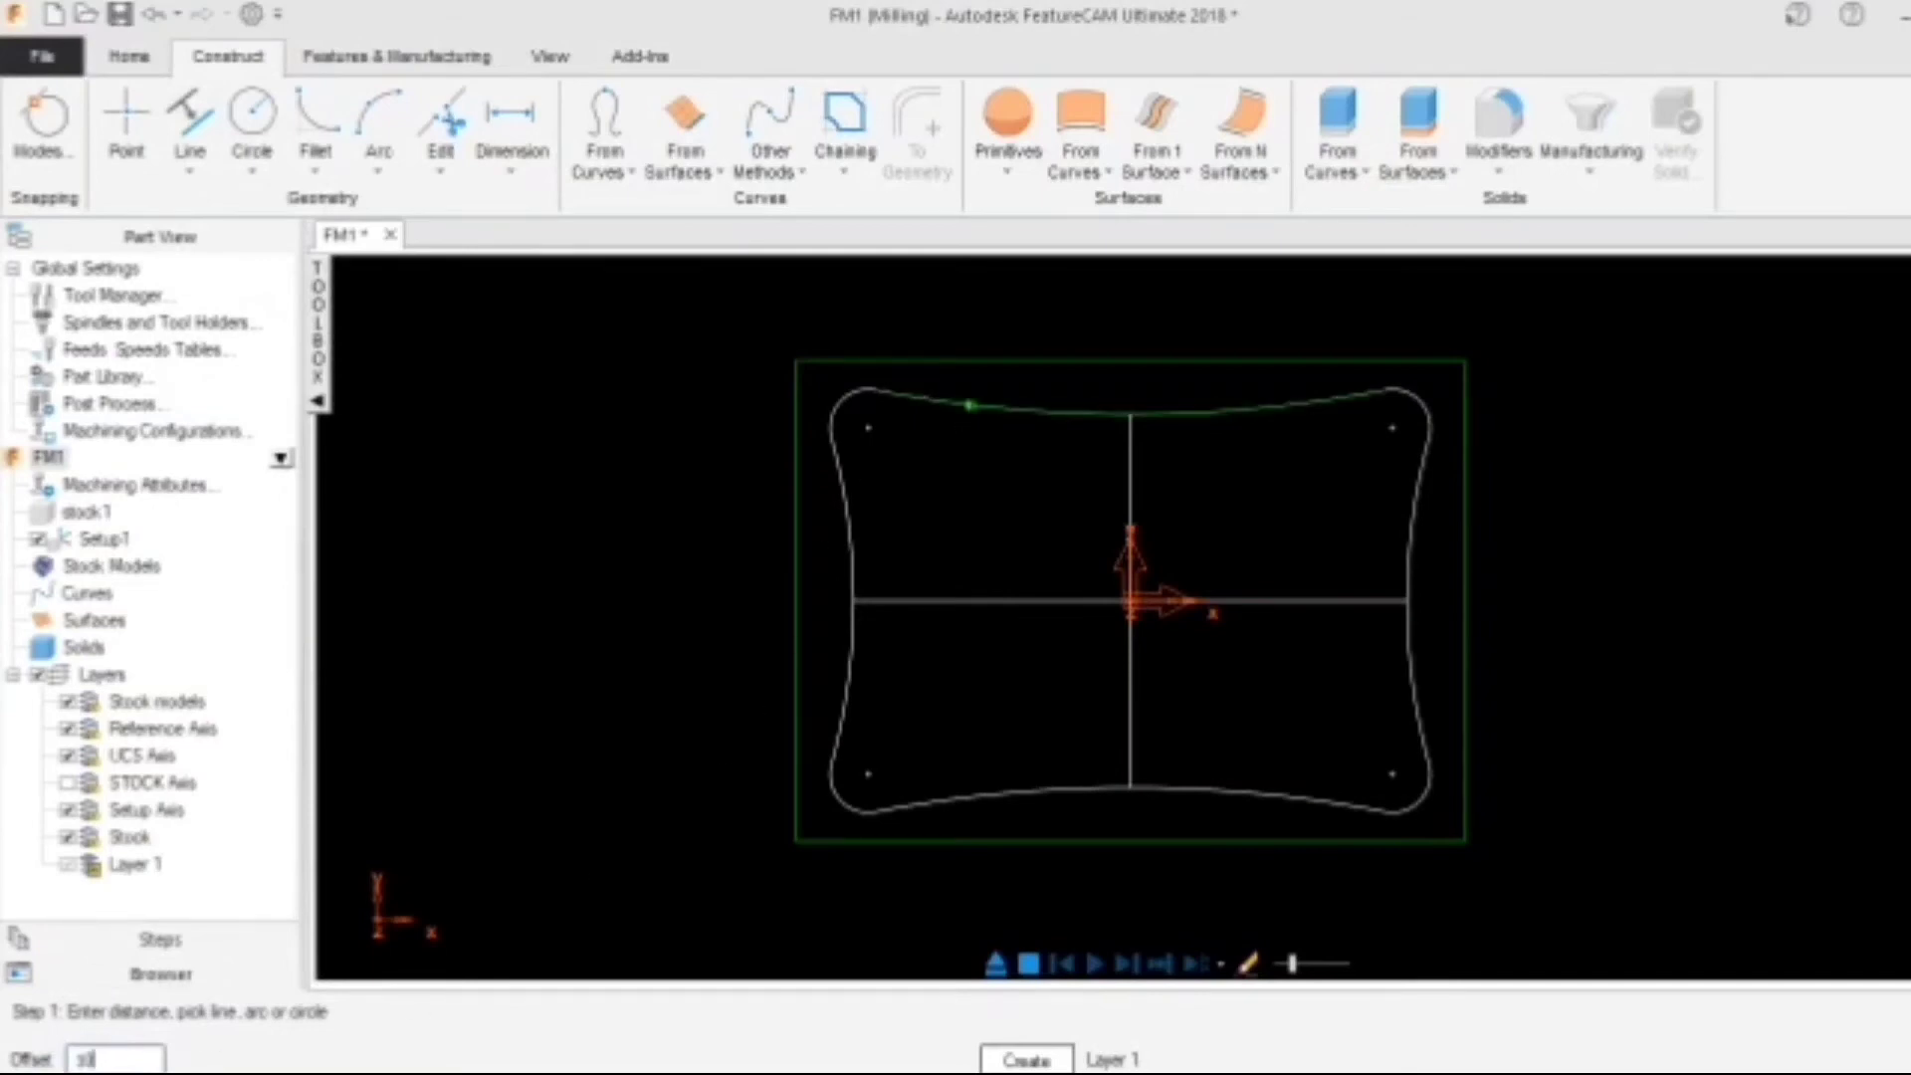
click(986, 402)
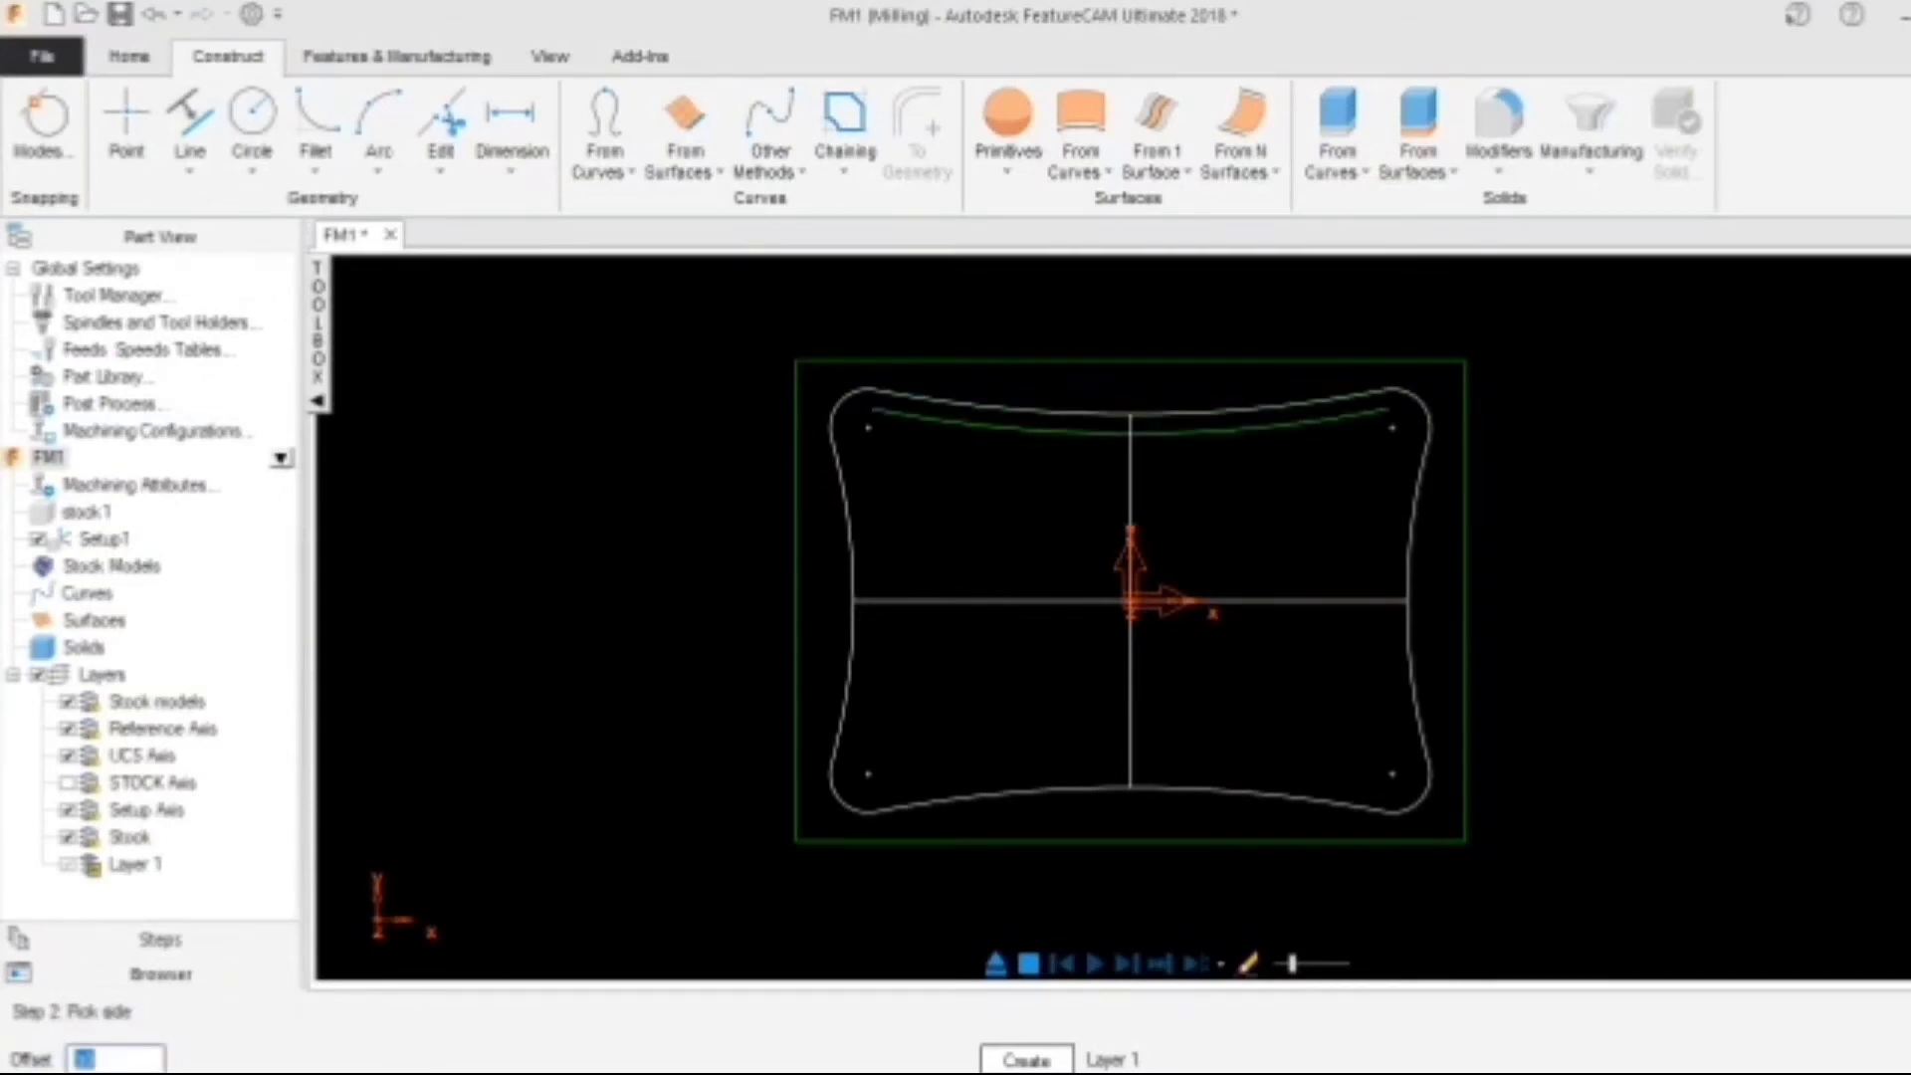
click(930, 471)
click(853, 504)
click(889, 468)
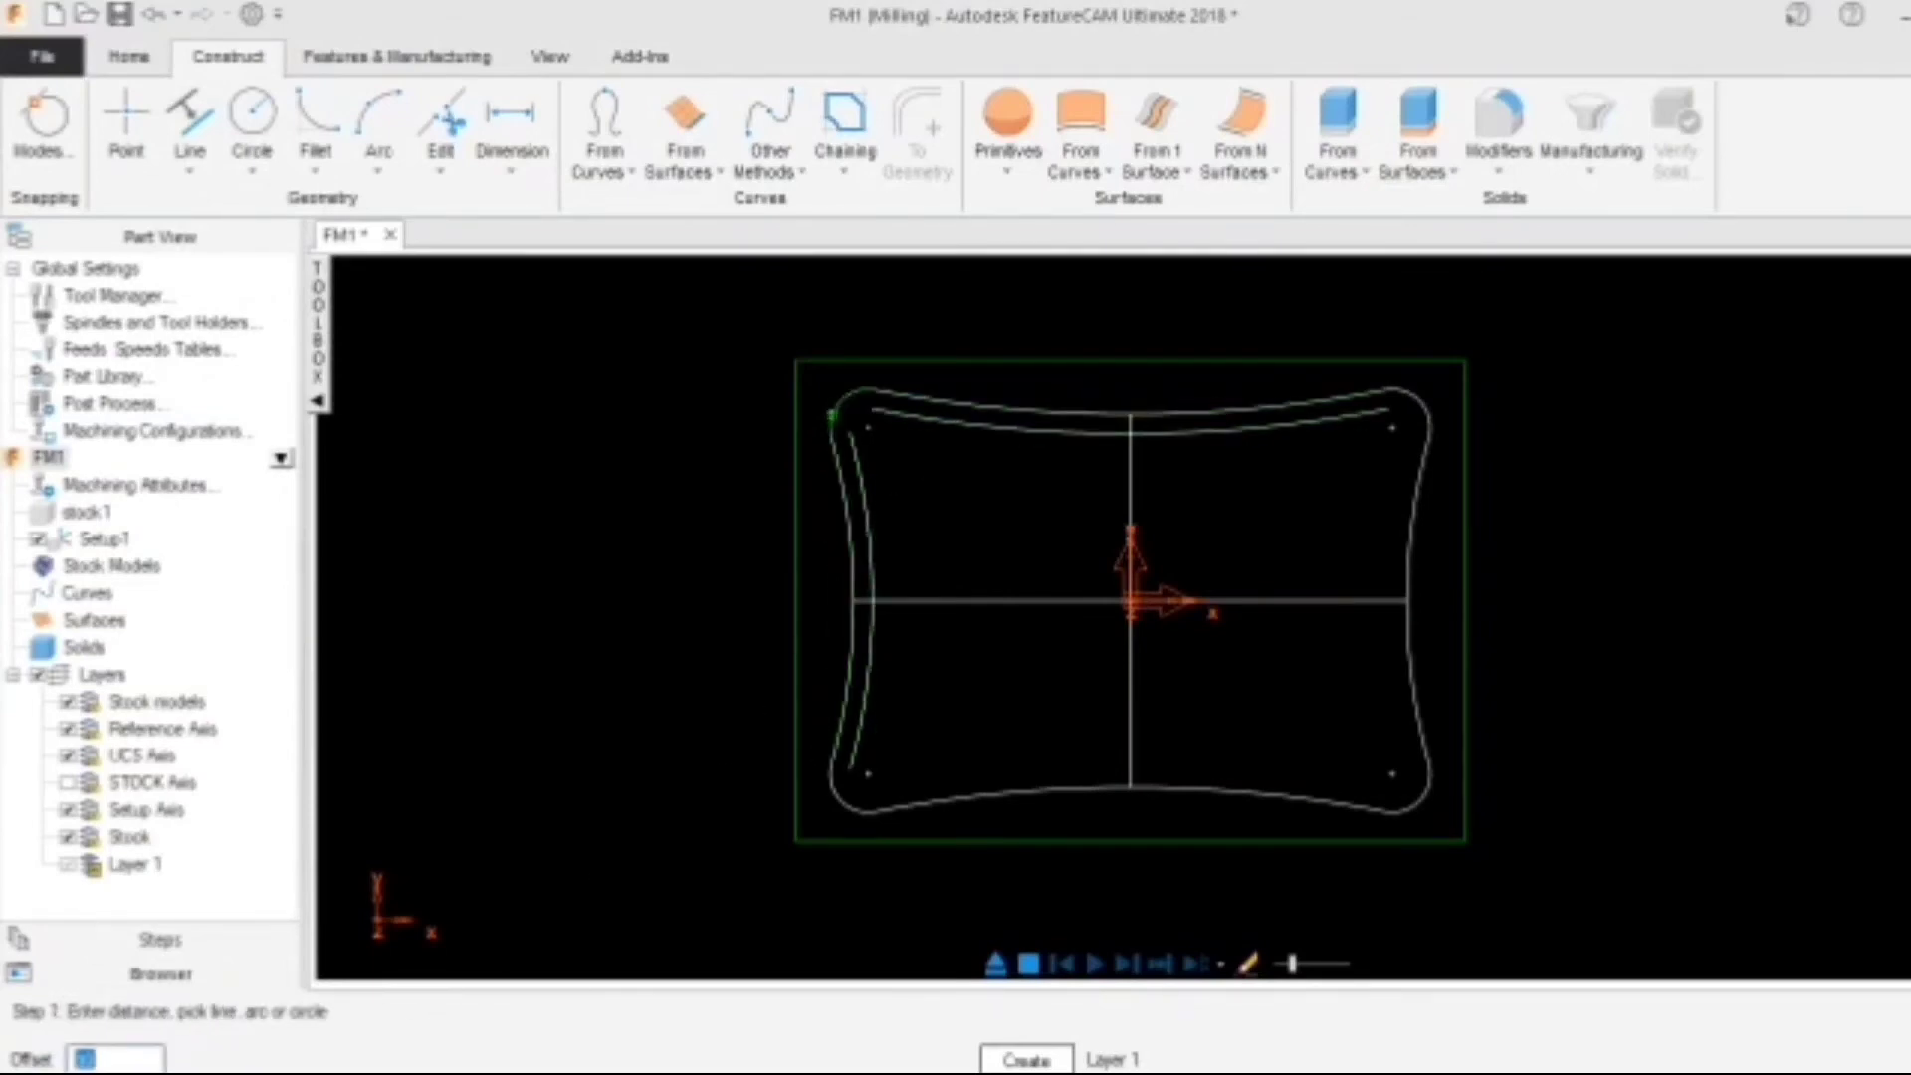
Offset the outline's two left corner fillets and its bottom arc inward by the same 10 mm
click(833, 416)
click(864, 438)
click(842, 802)
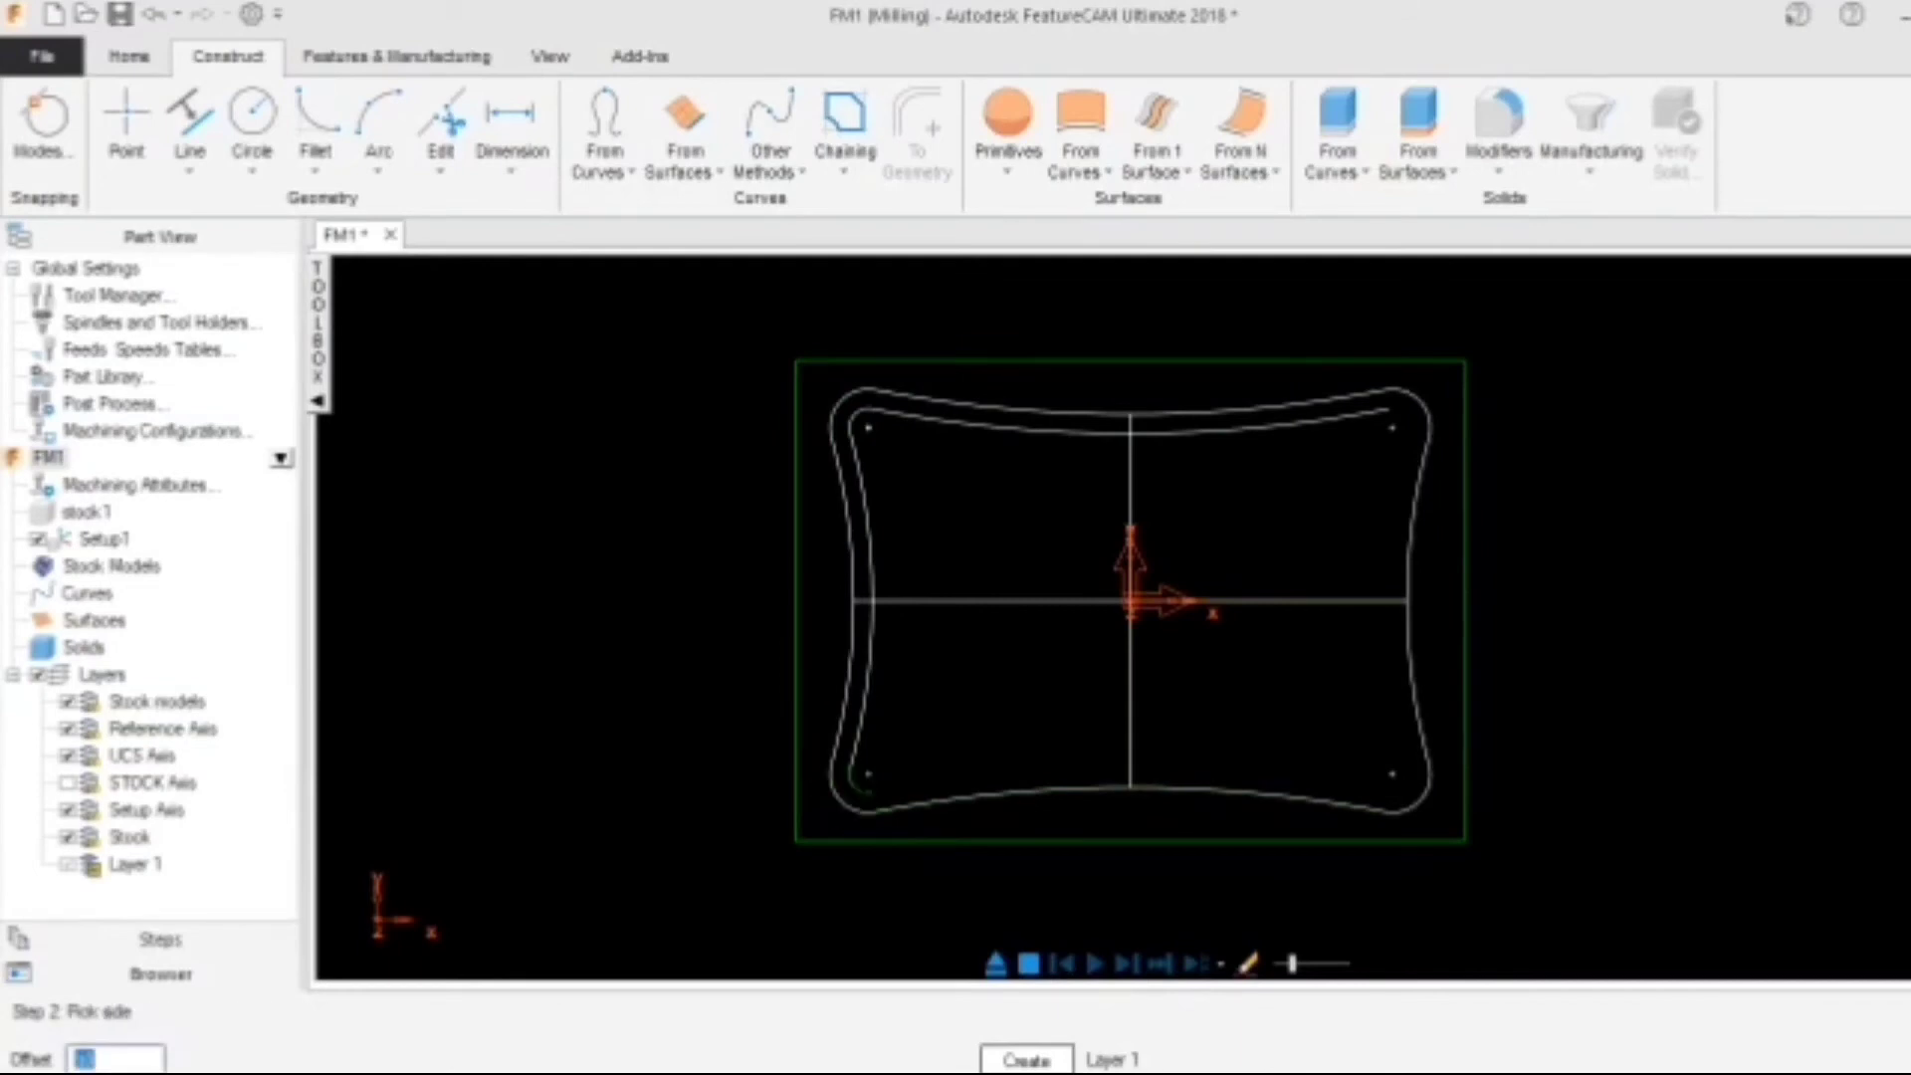
click(876, 765)
click(956, 800)
click(980, 749)
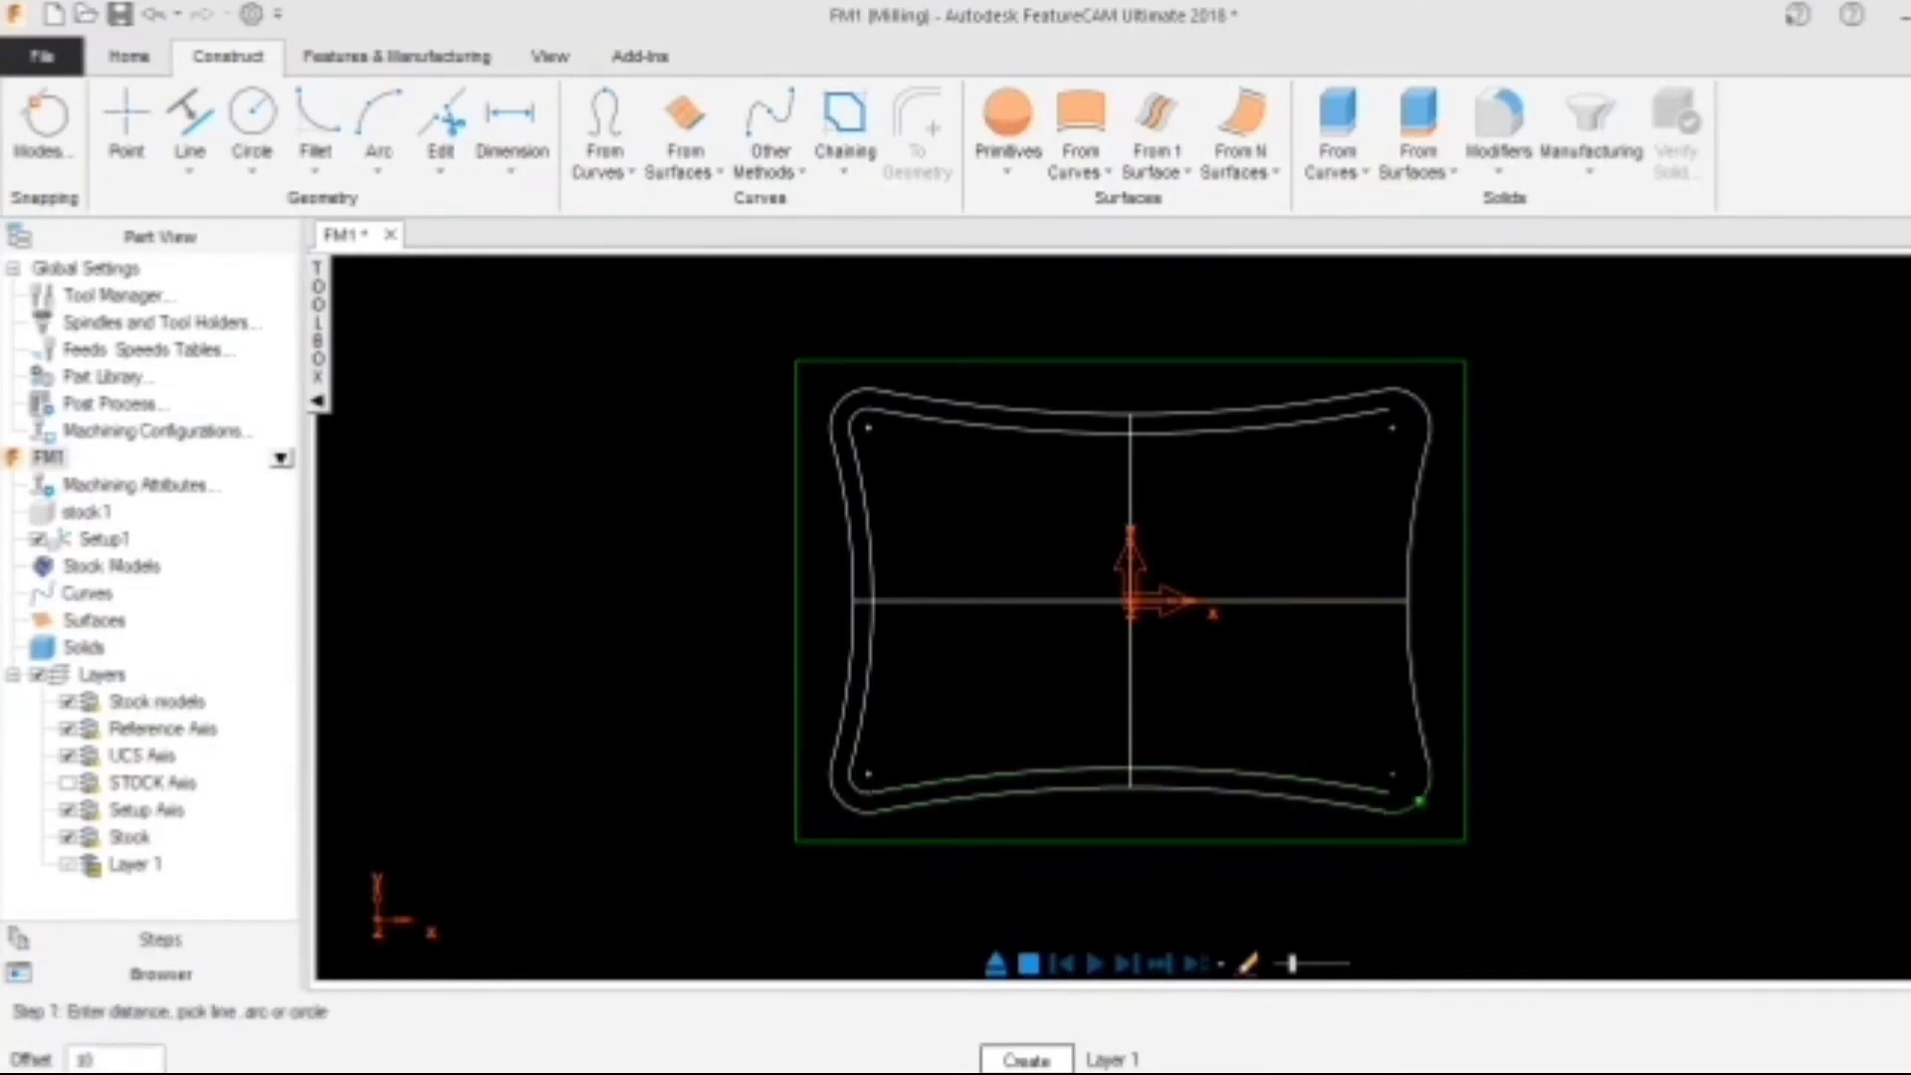
Complete the inner outline by offsetting the right arc and the two right corner fillets 10 mm inward
click(1420, 799)
click(1406, 757)
click(1408, 689)
click(1376, 522)
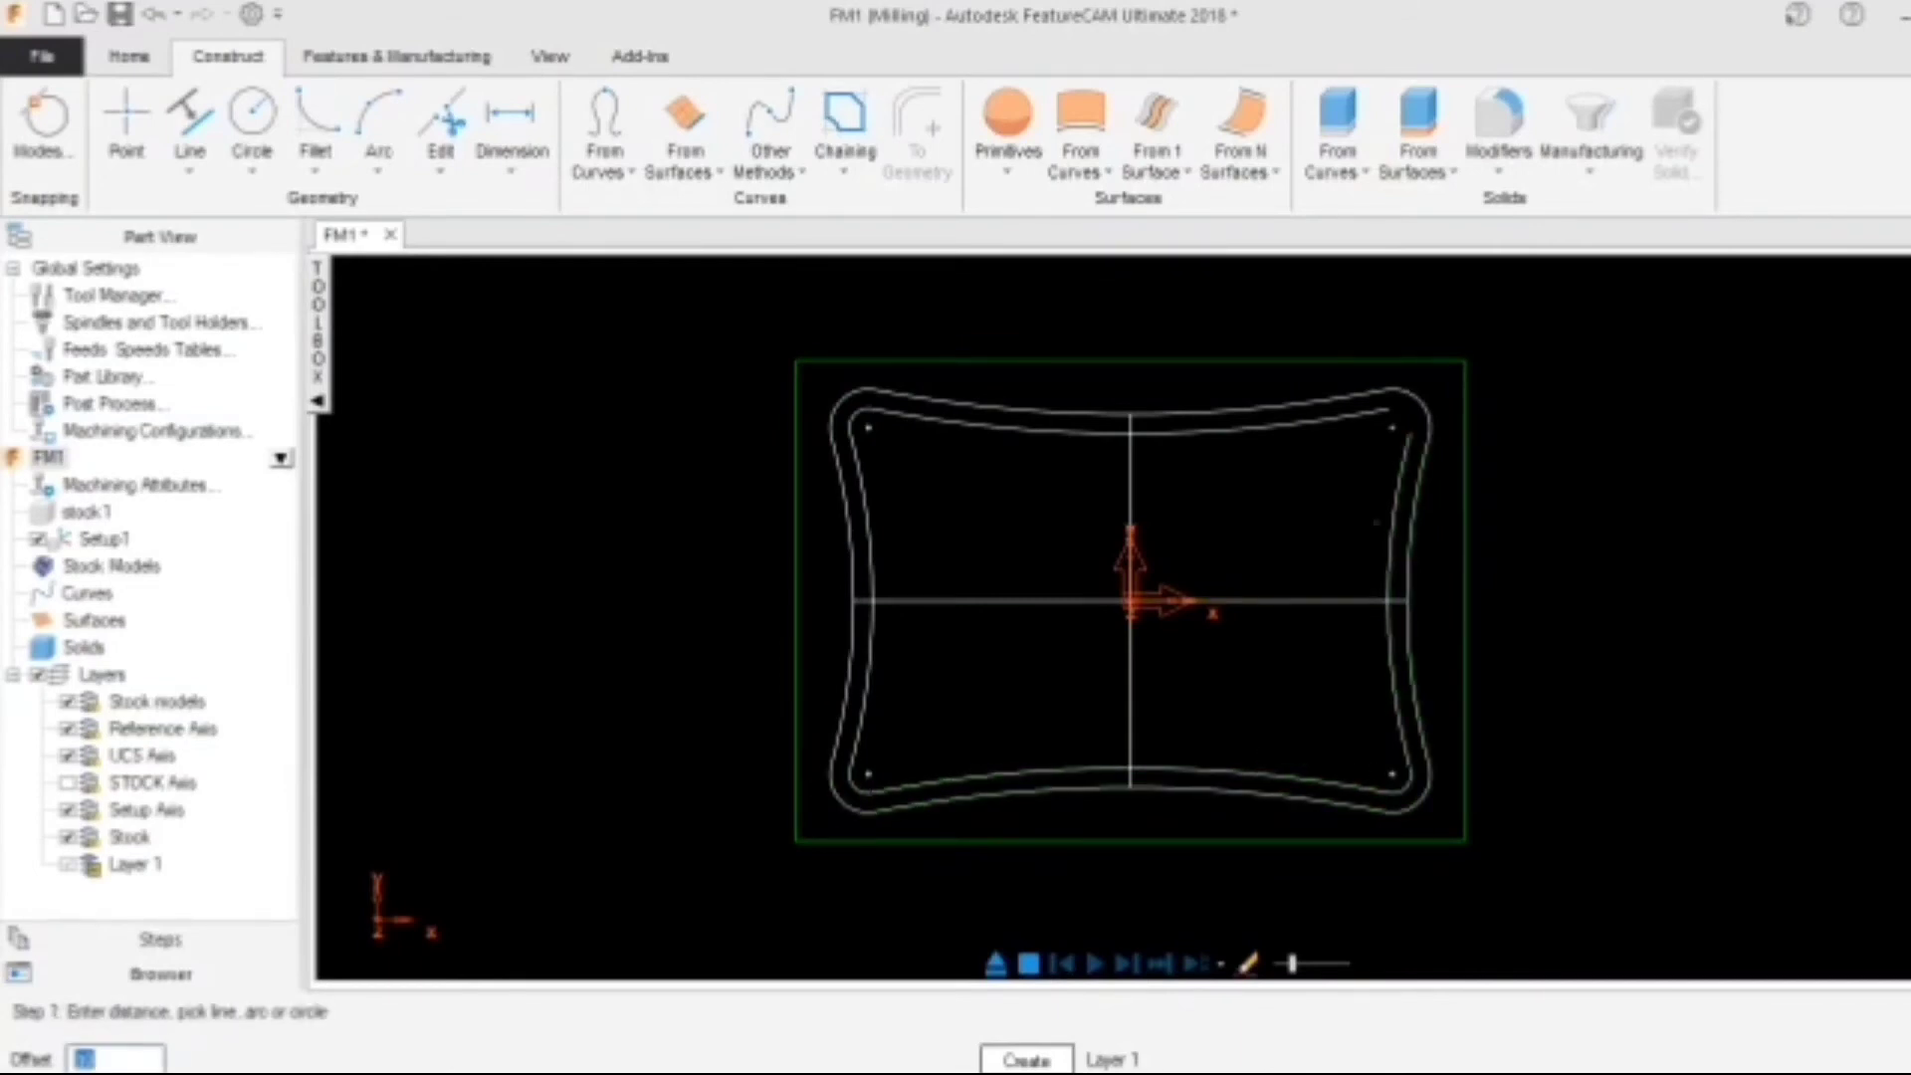
click(1425, 406)
click(1393, 428)
key(Escape)
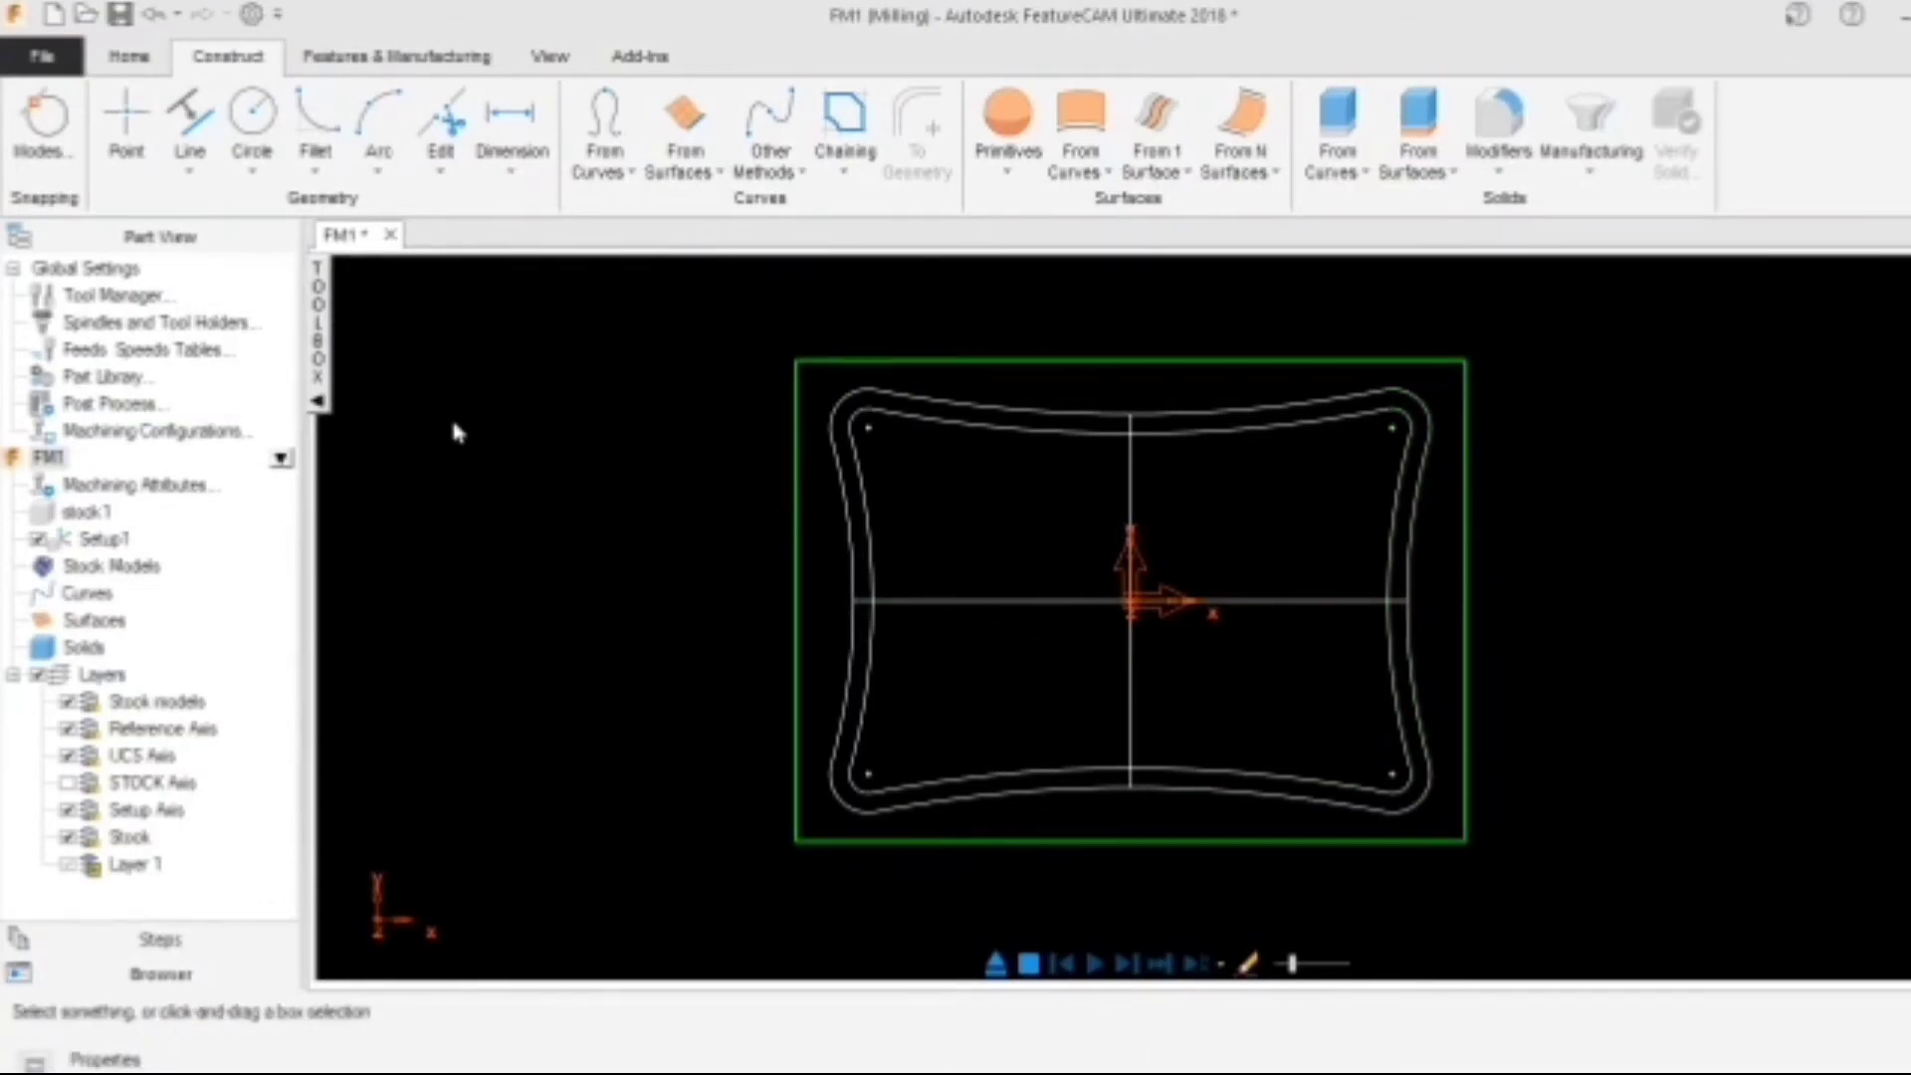
click(538, 855)
Offset the horizontal centre line 25 mm to both sides, above and below
click(189, 170)
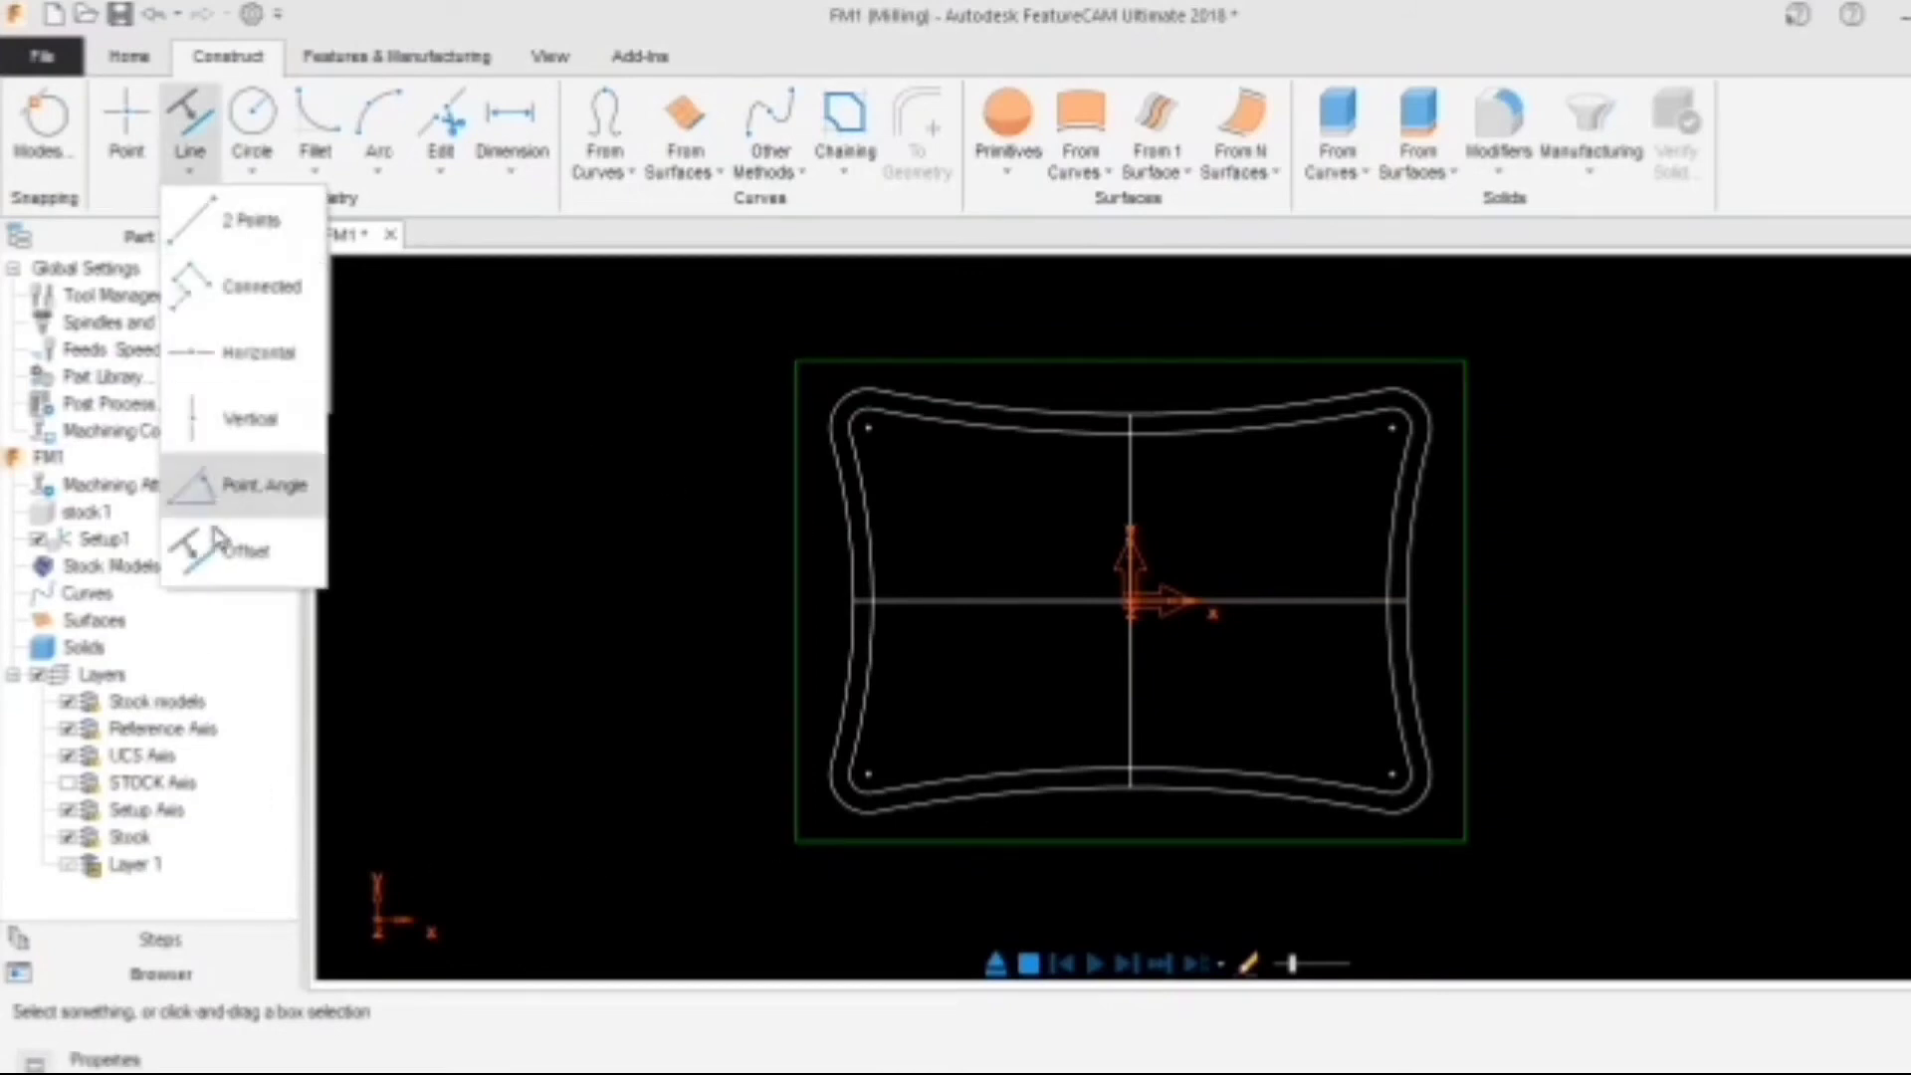
click(261, 543)
text(25)
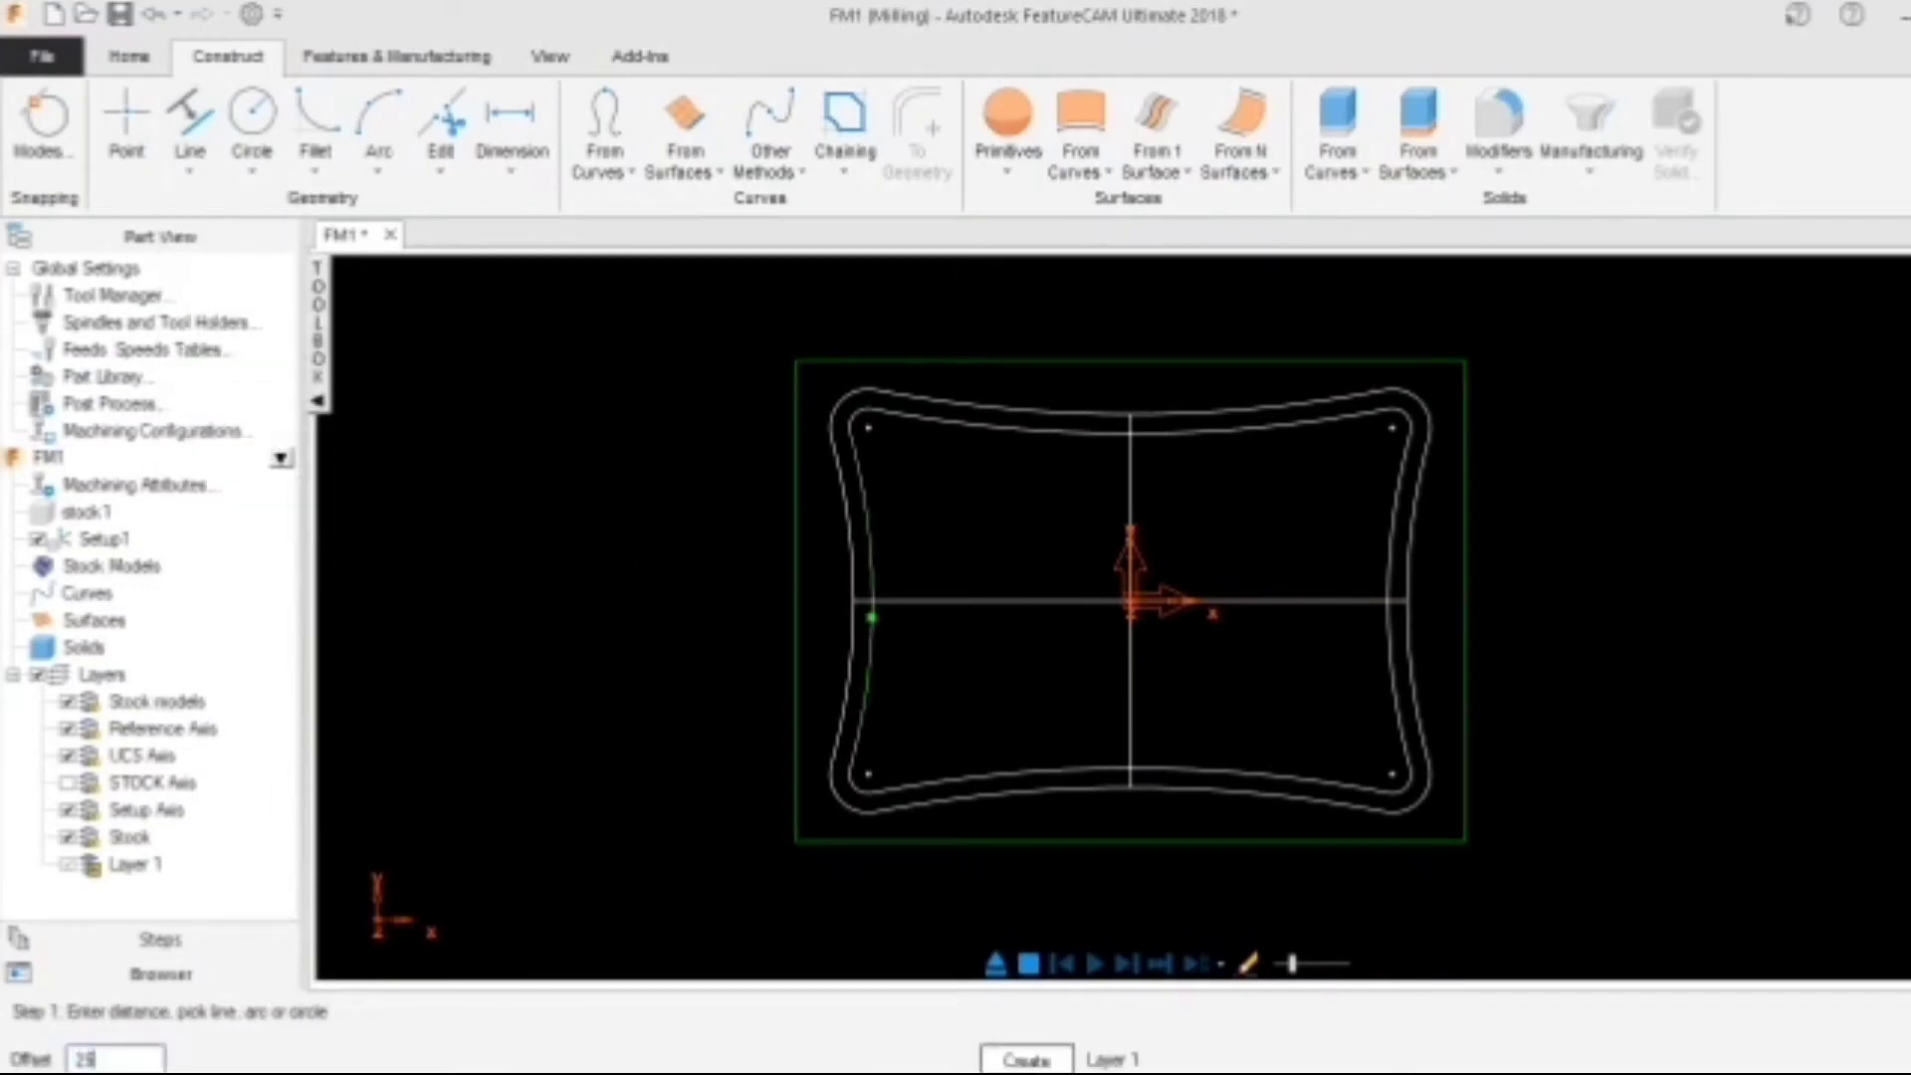
click(1263, 601)
click(1262, 552)
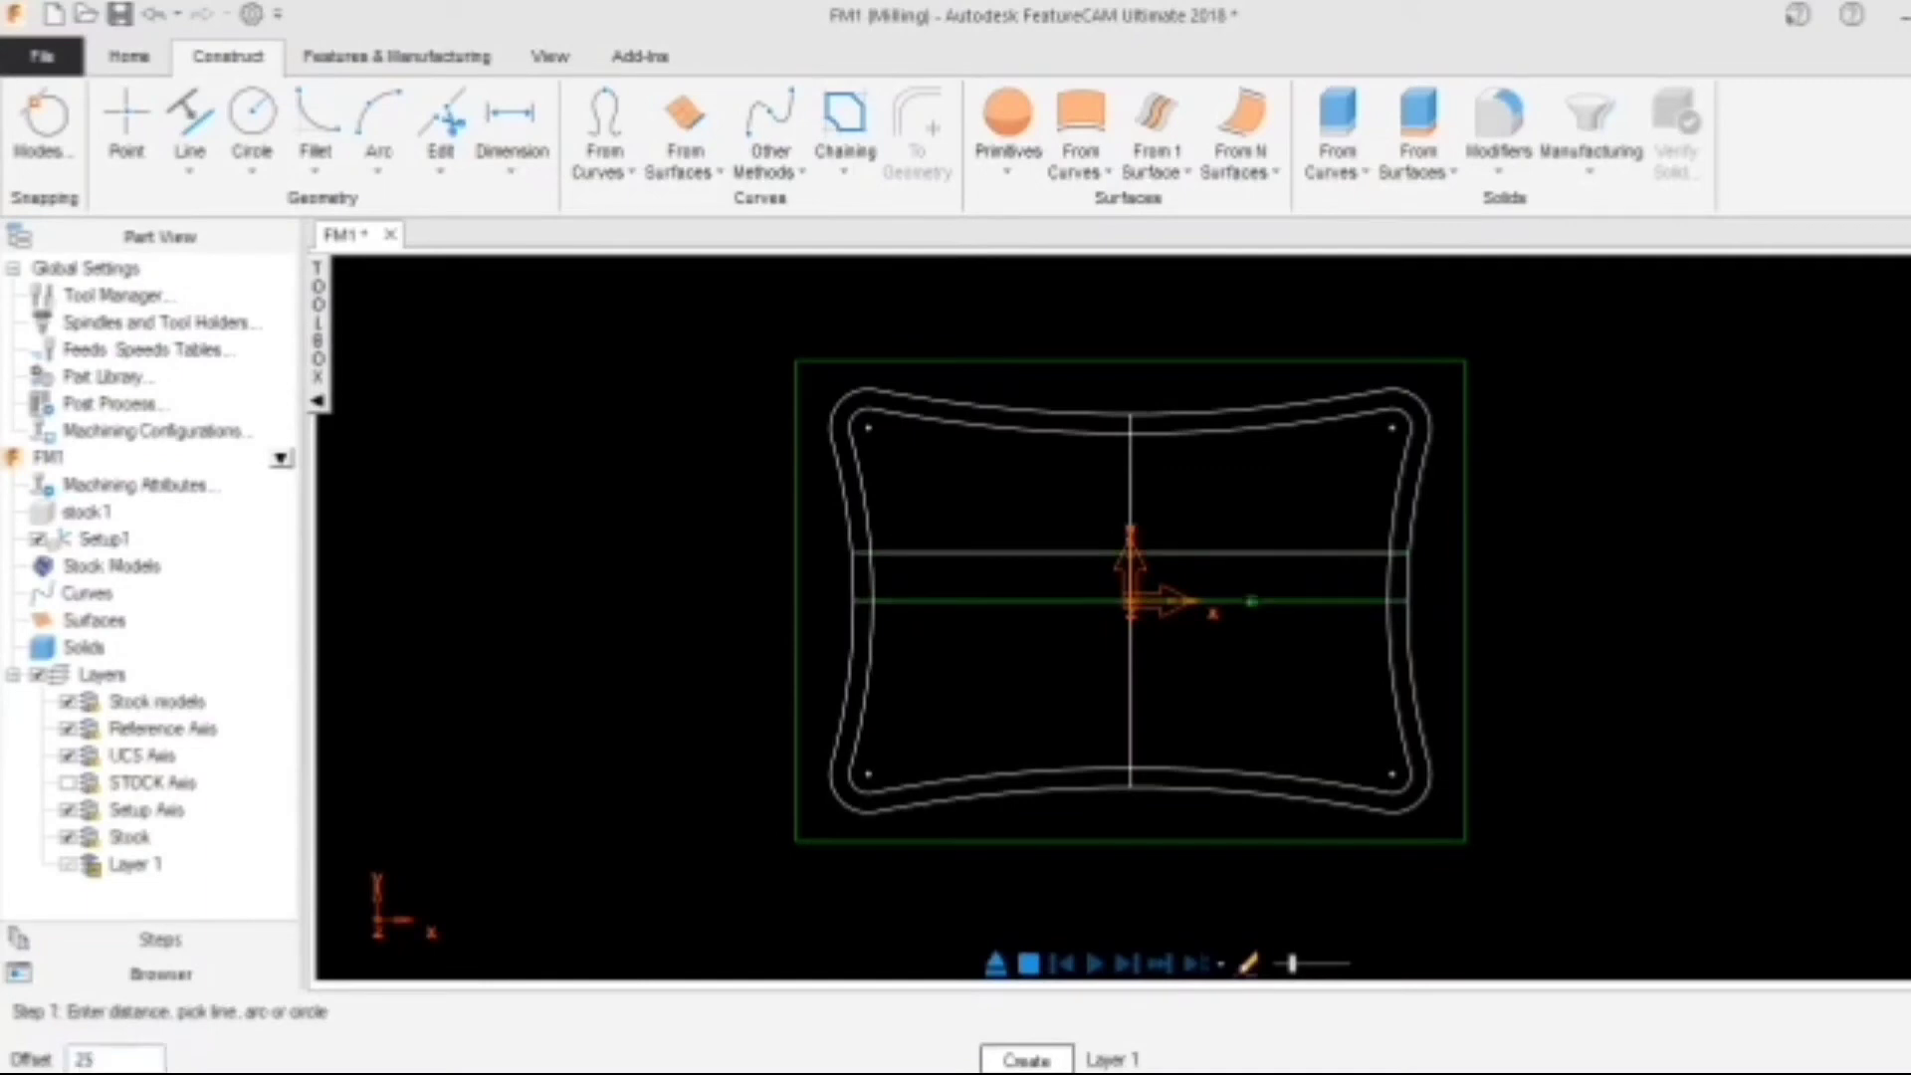
click(1250, 600)
click(1250, 649)
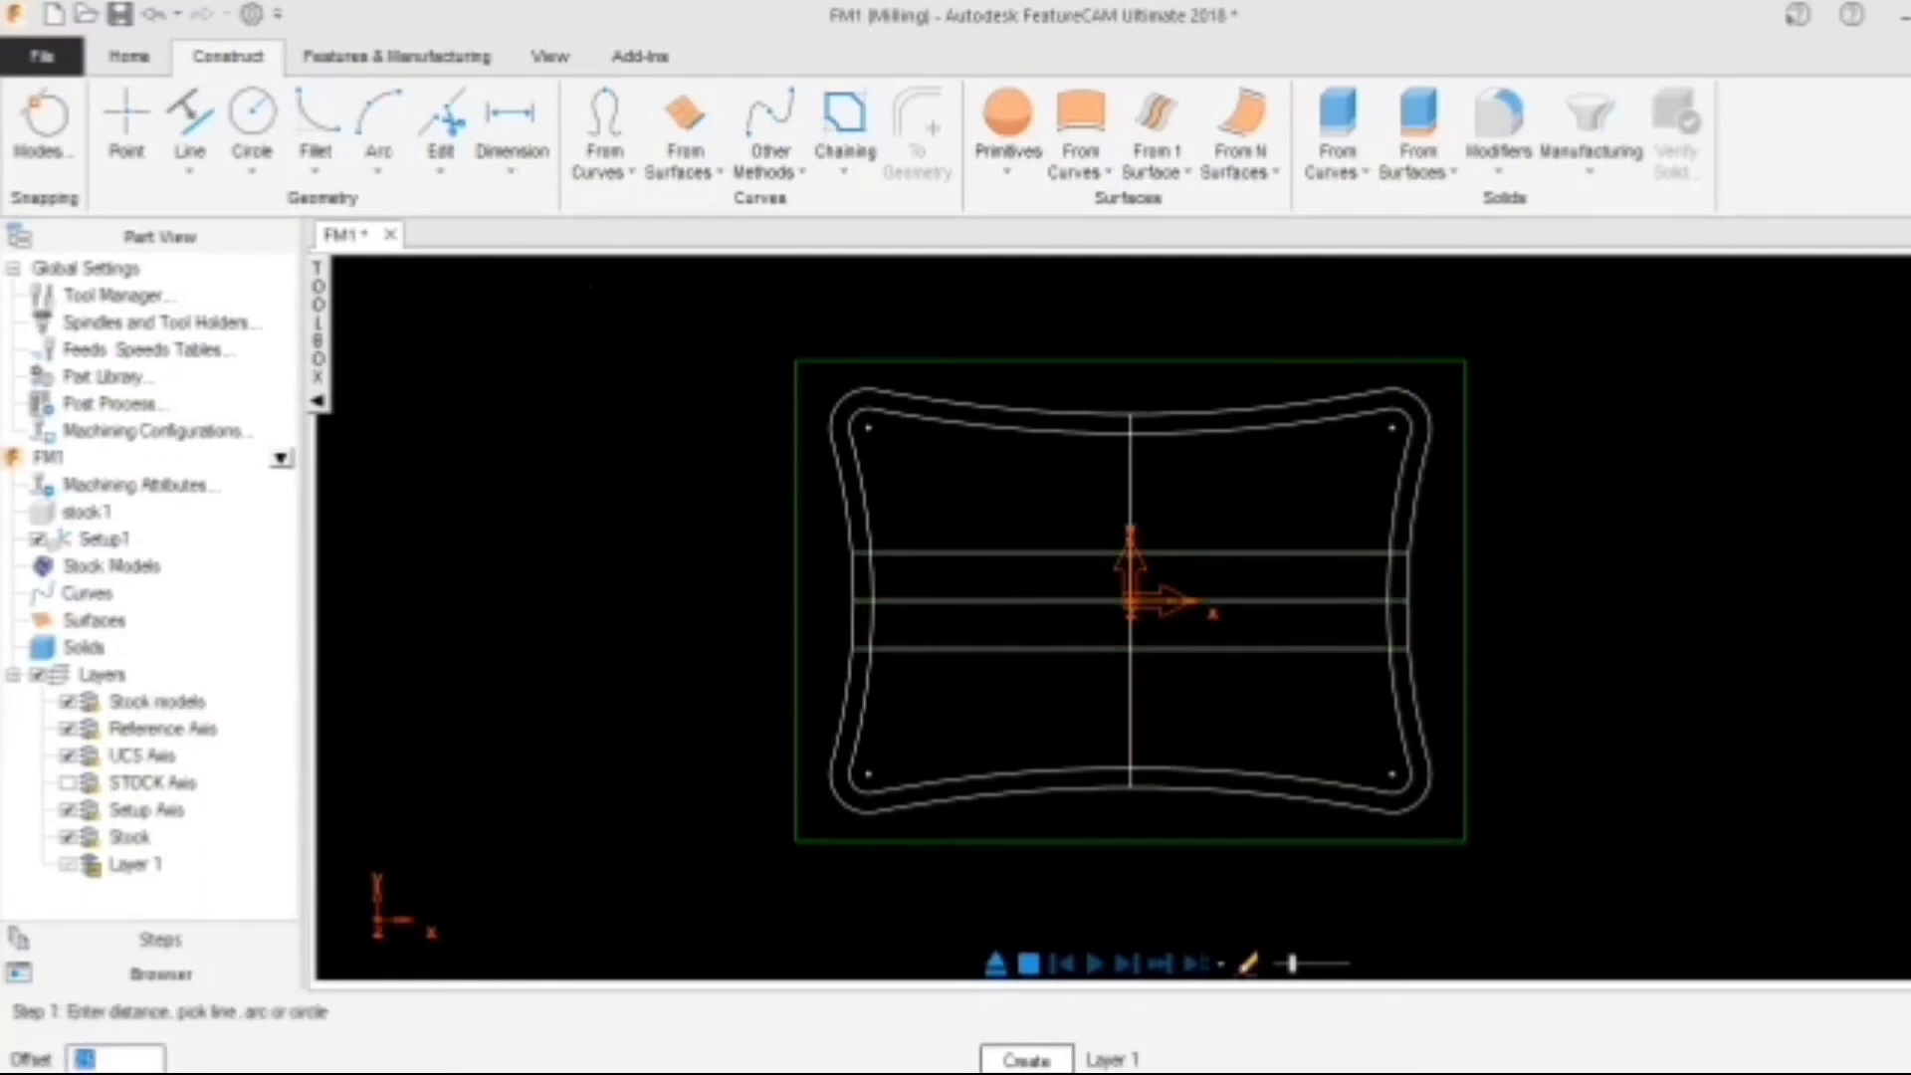
key(Escape)
Offset the vertical centre line 35 mm to both sides, left and right
click(189, 155)
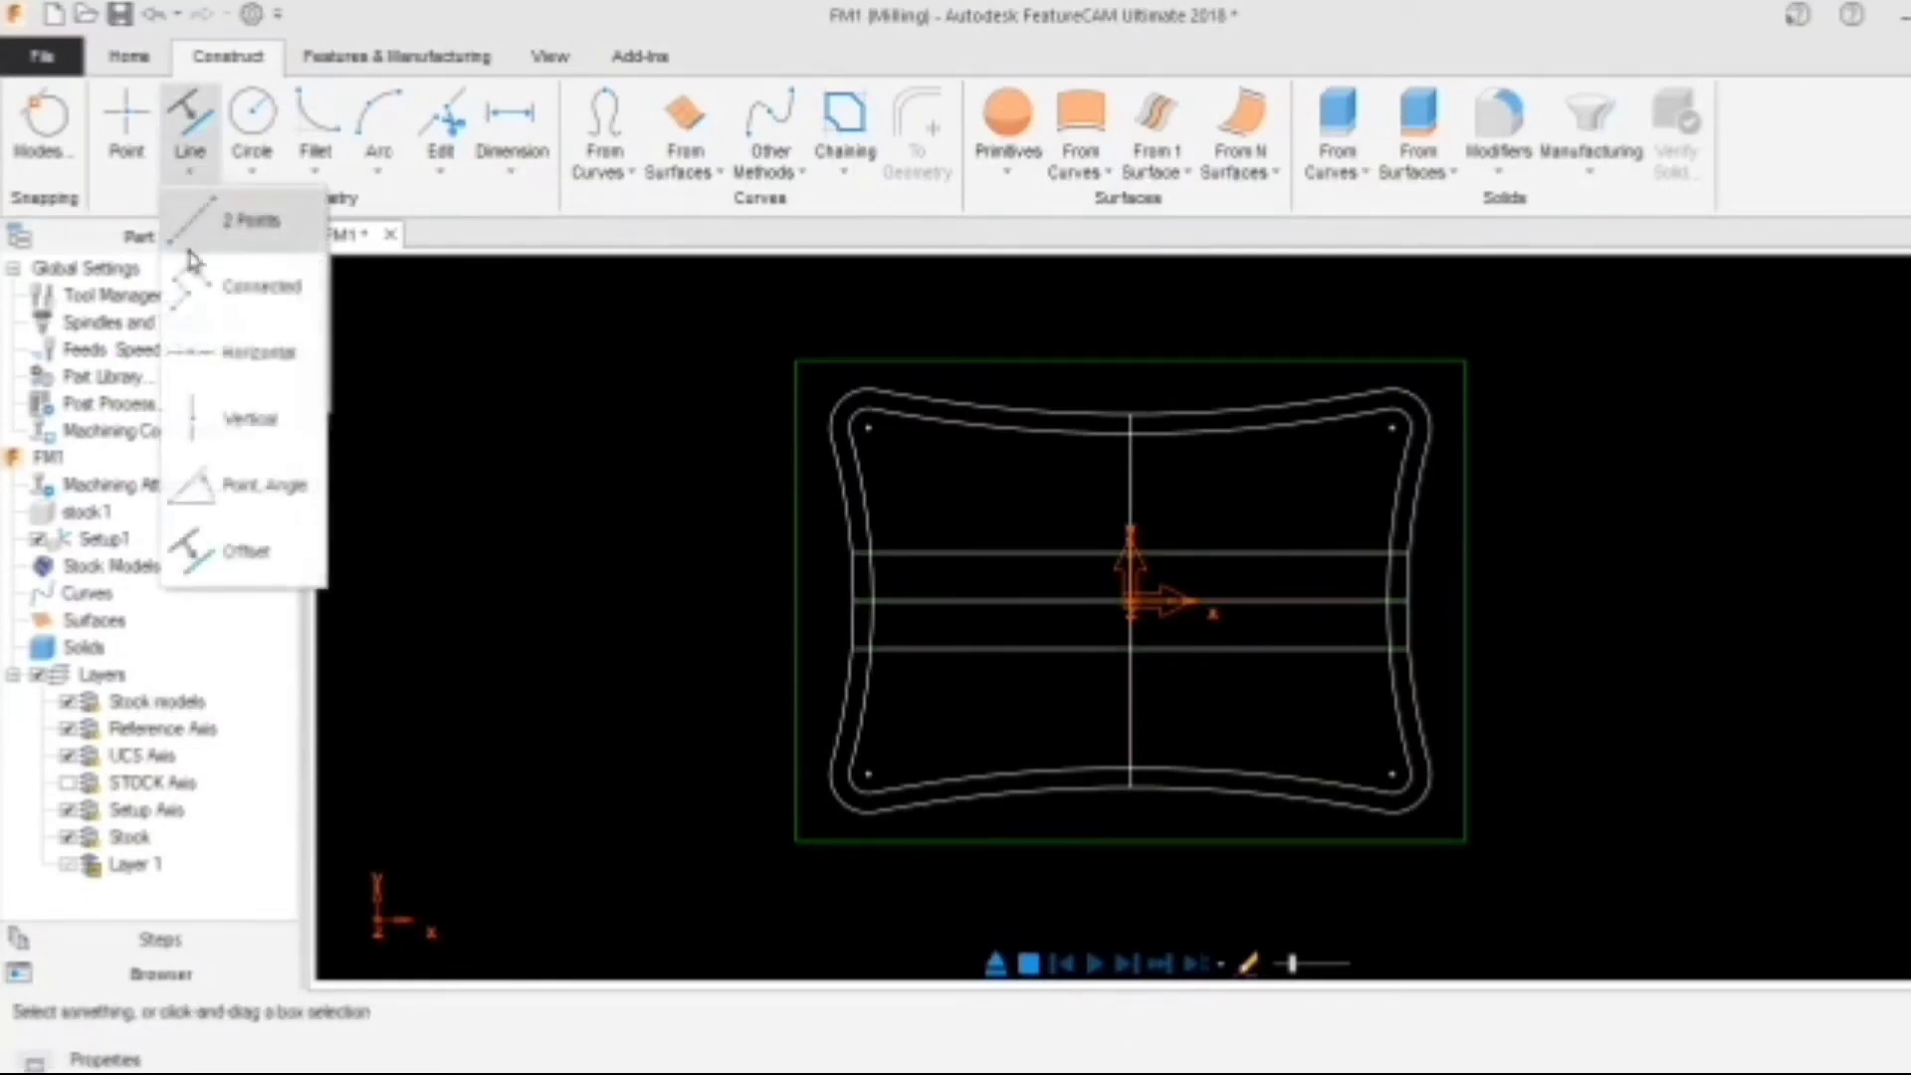
click(227, 555)
text(3)
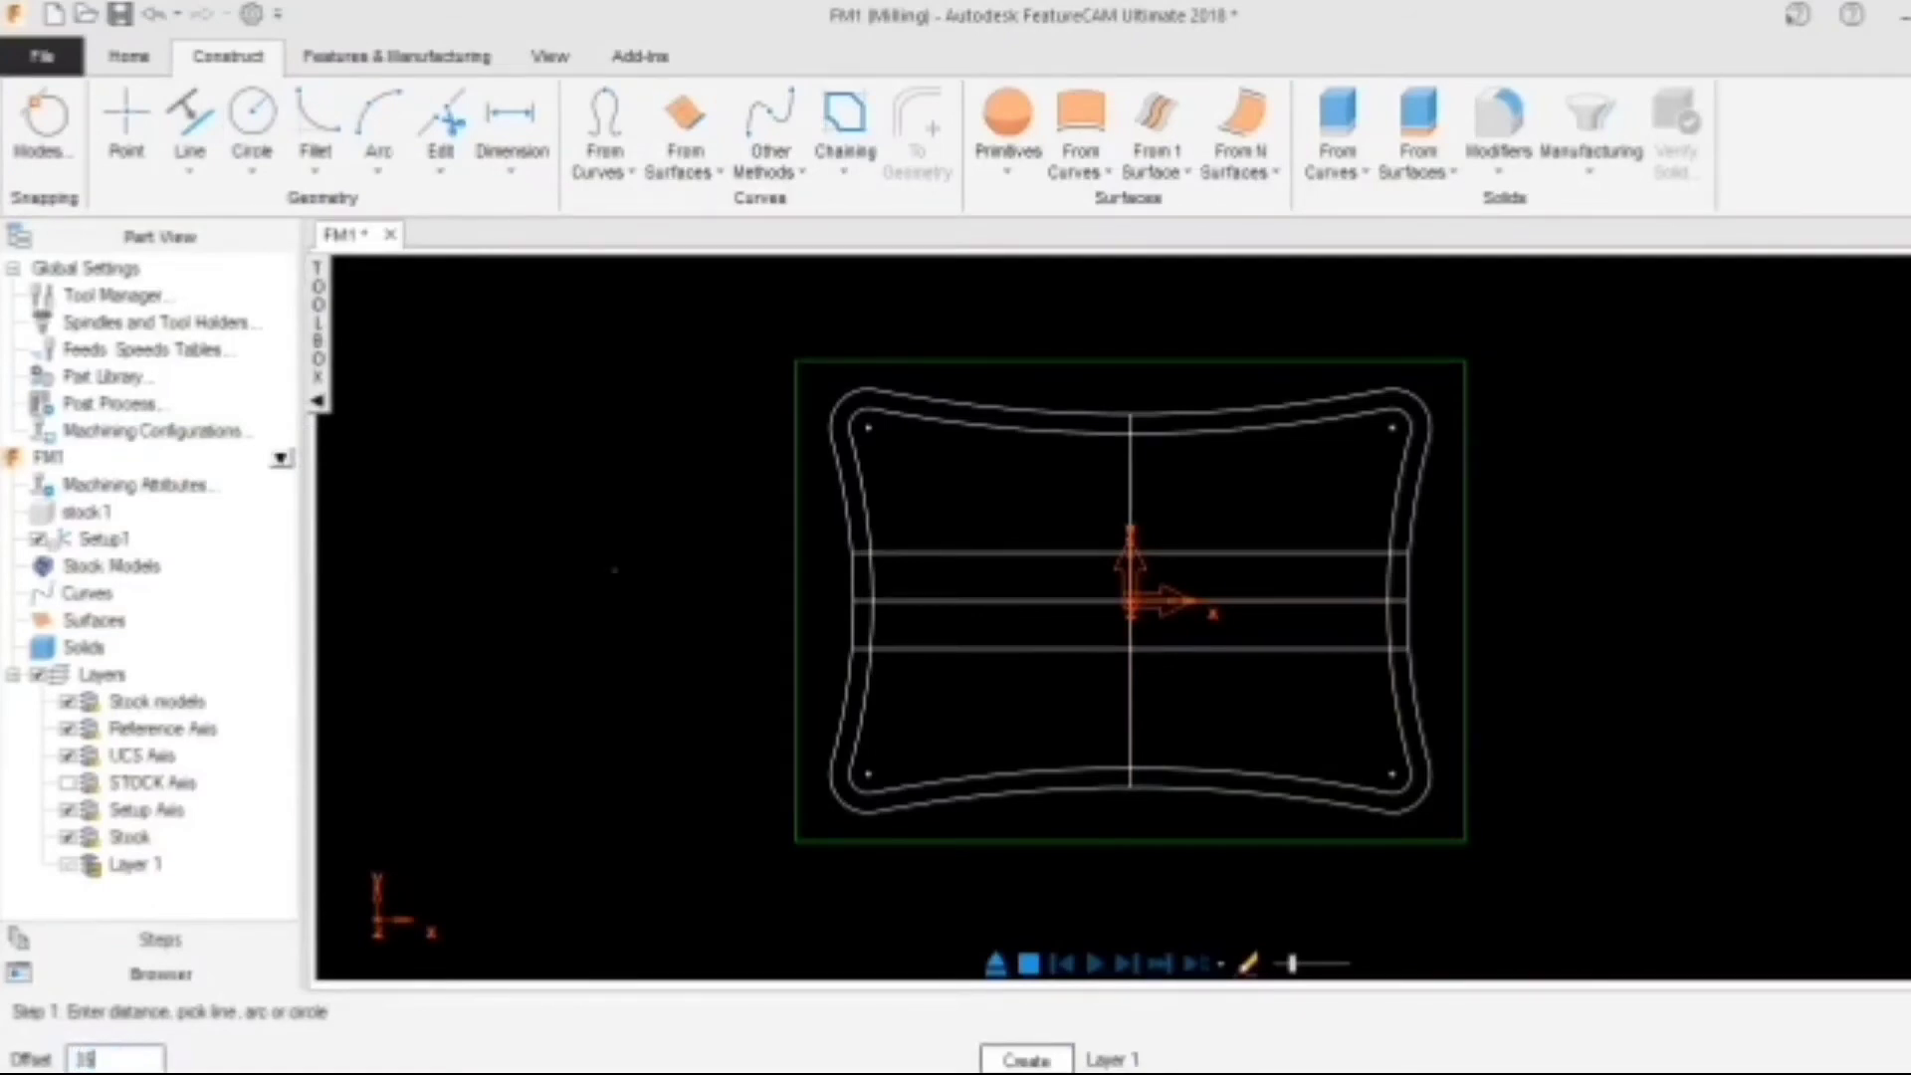
click(1130, 495)
click(1067, 507)
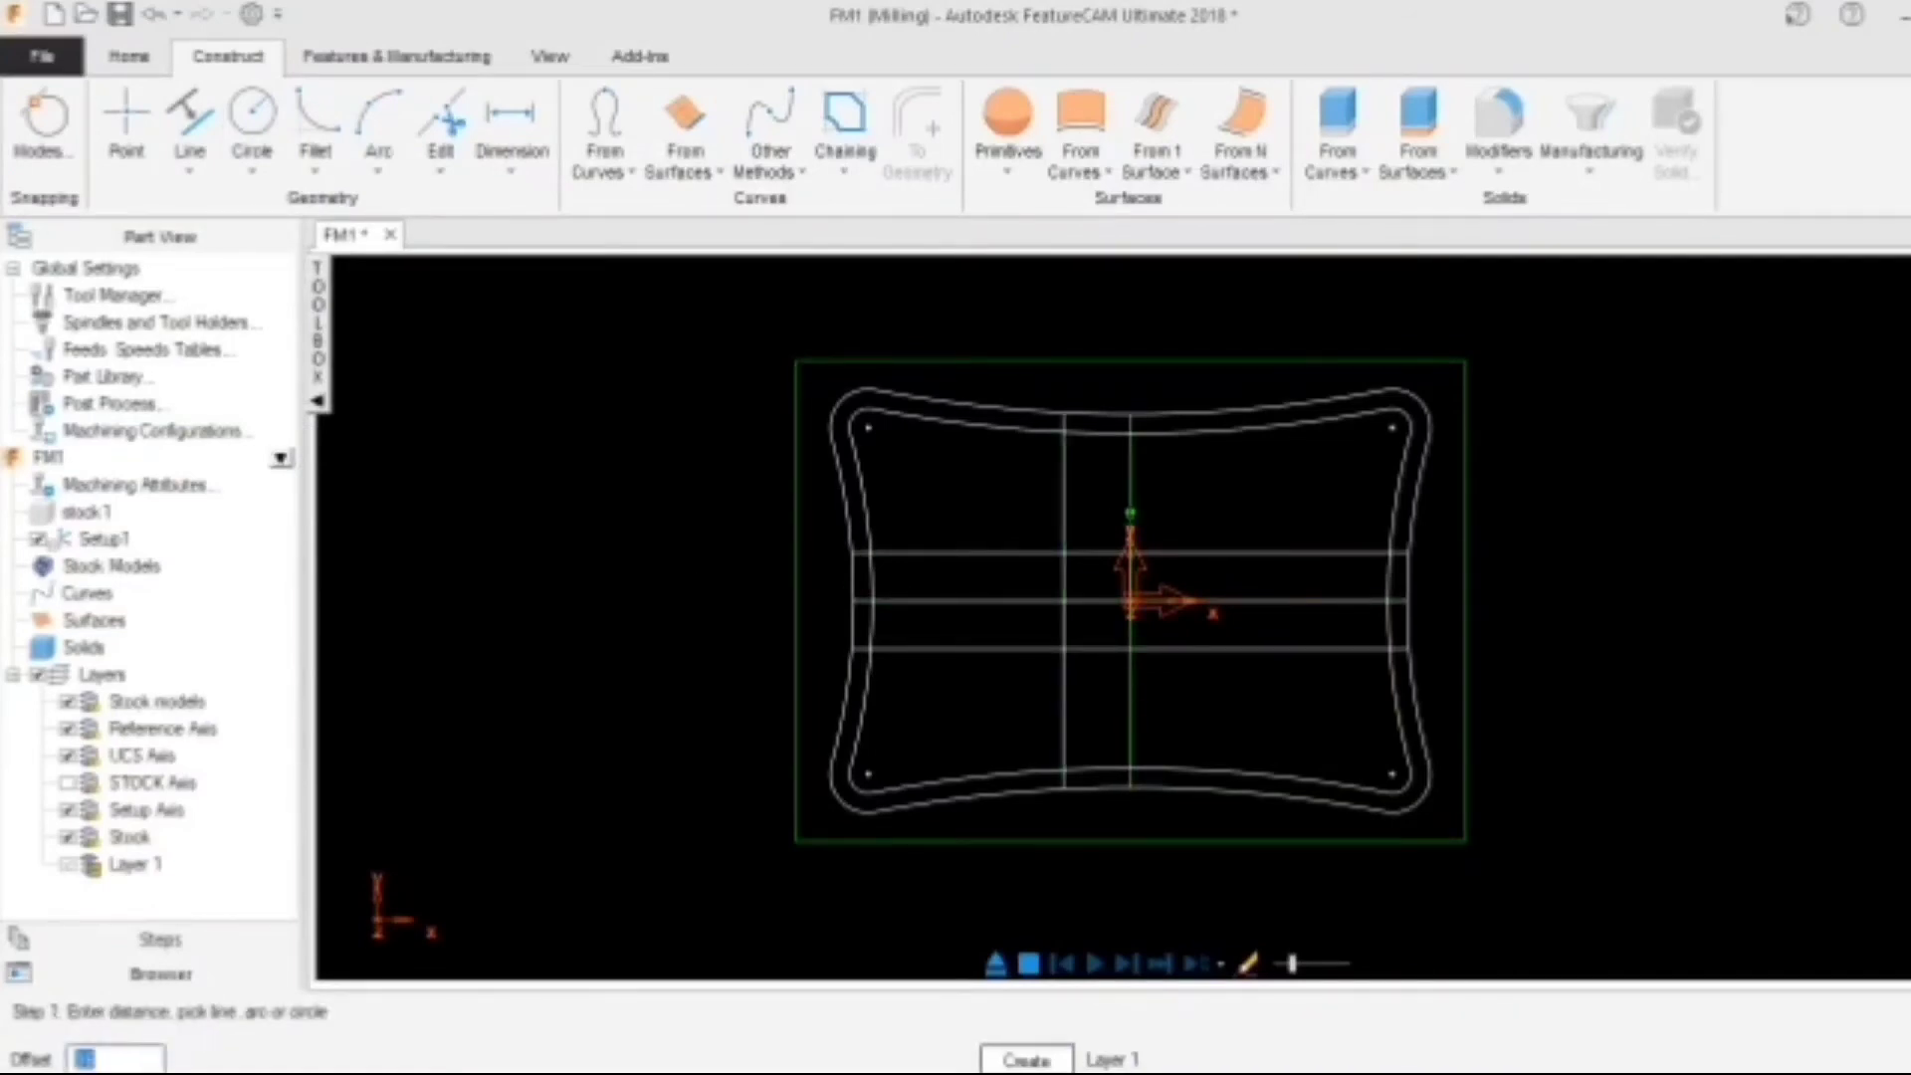
click(1130, 513)
click(1265, 513)
key(Escape)
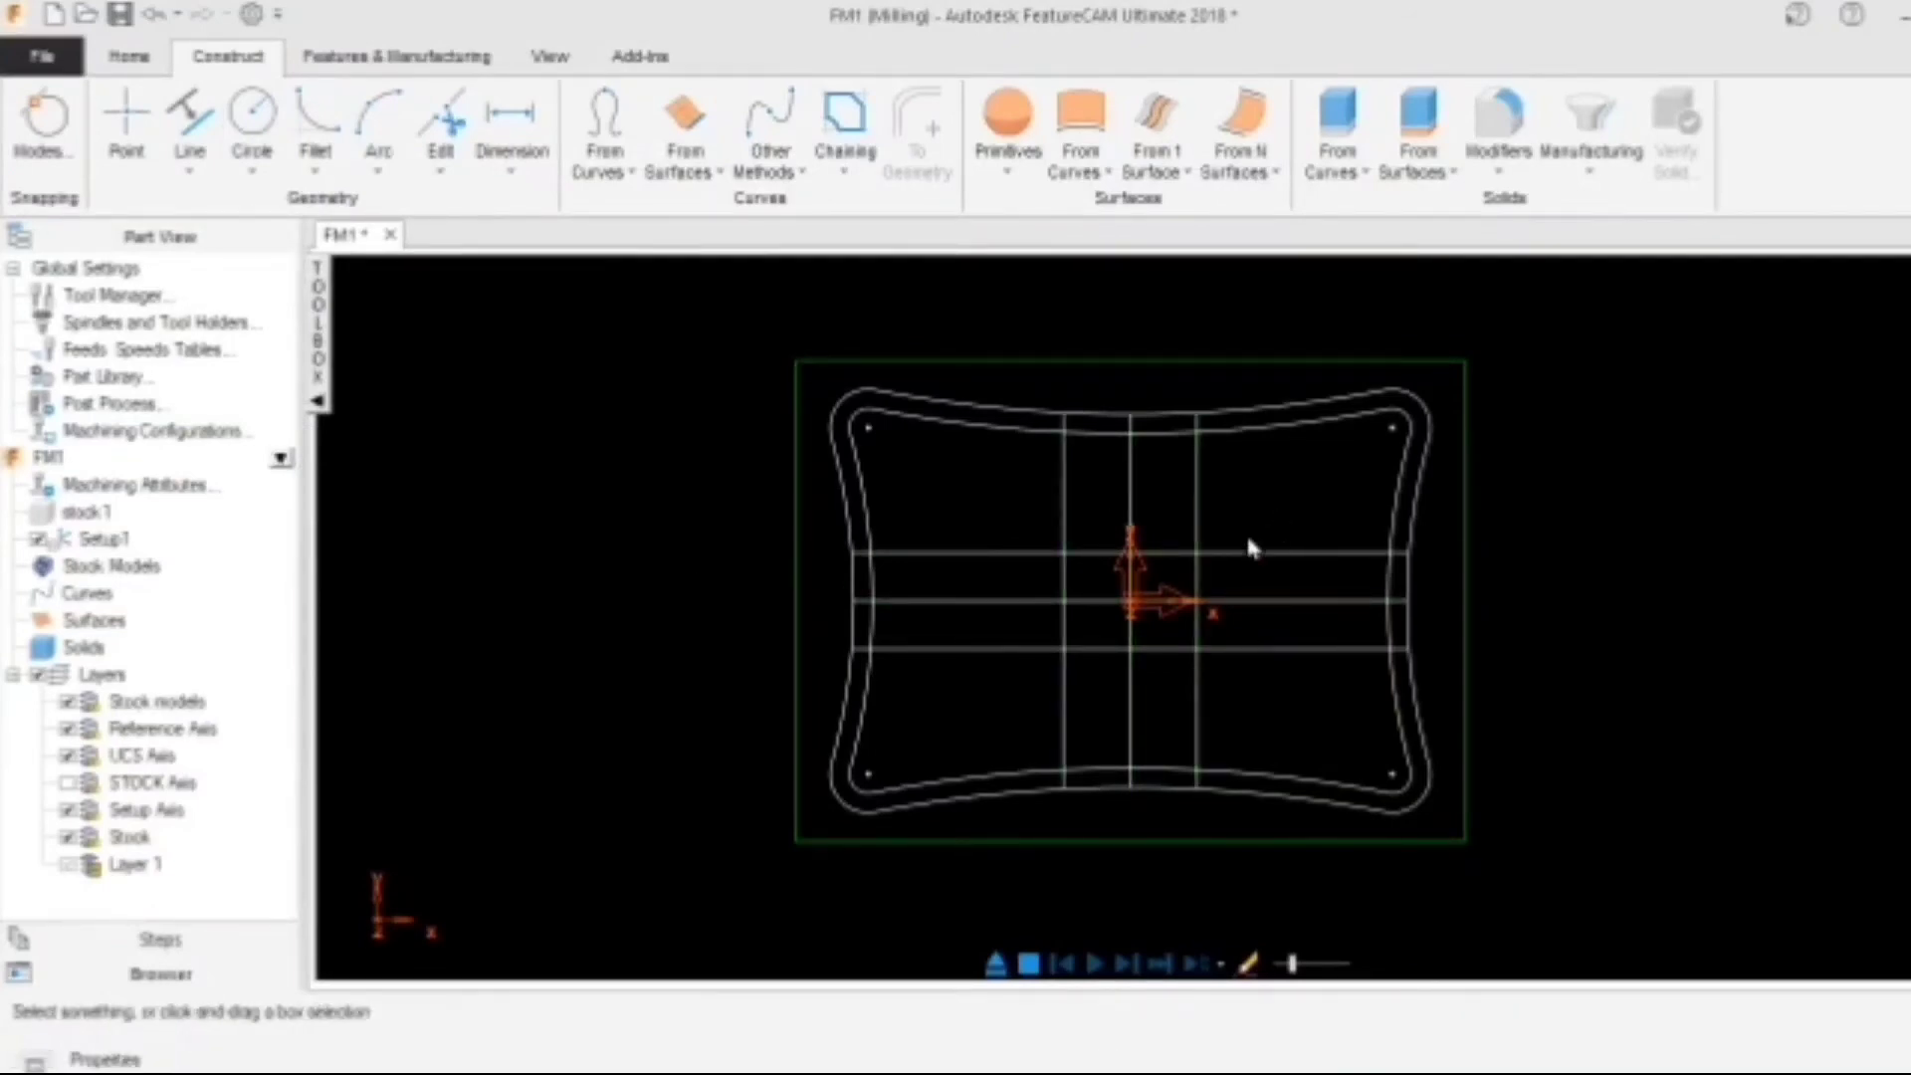
Clip the four offset lines between the inner outline and their intersections, leaving a rectangle around the origin
click(441, 144)
click(458, 215)
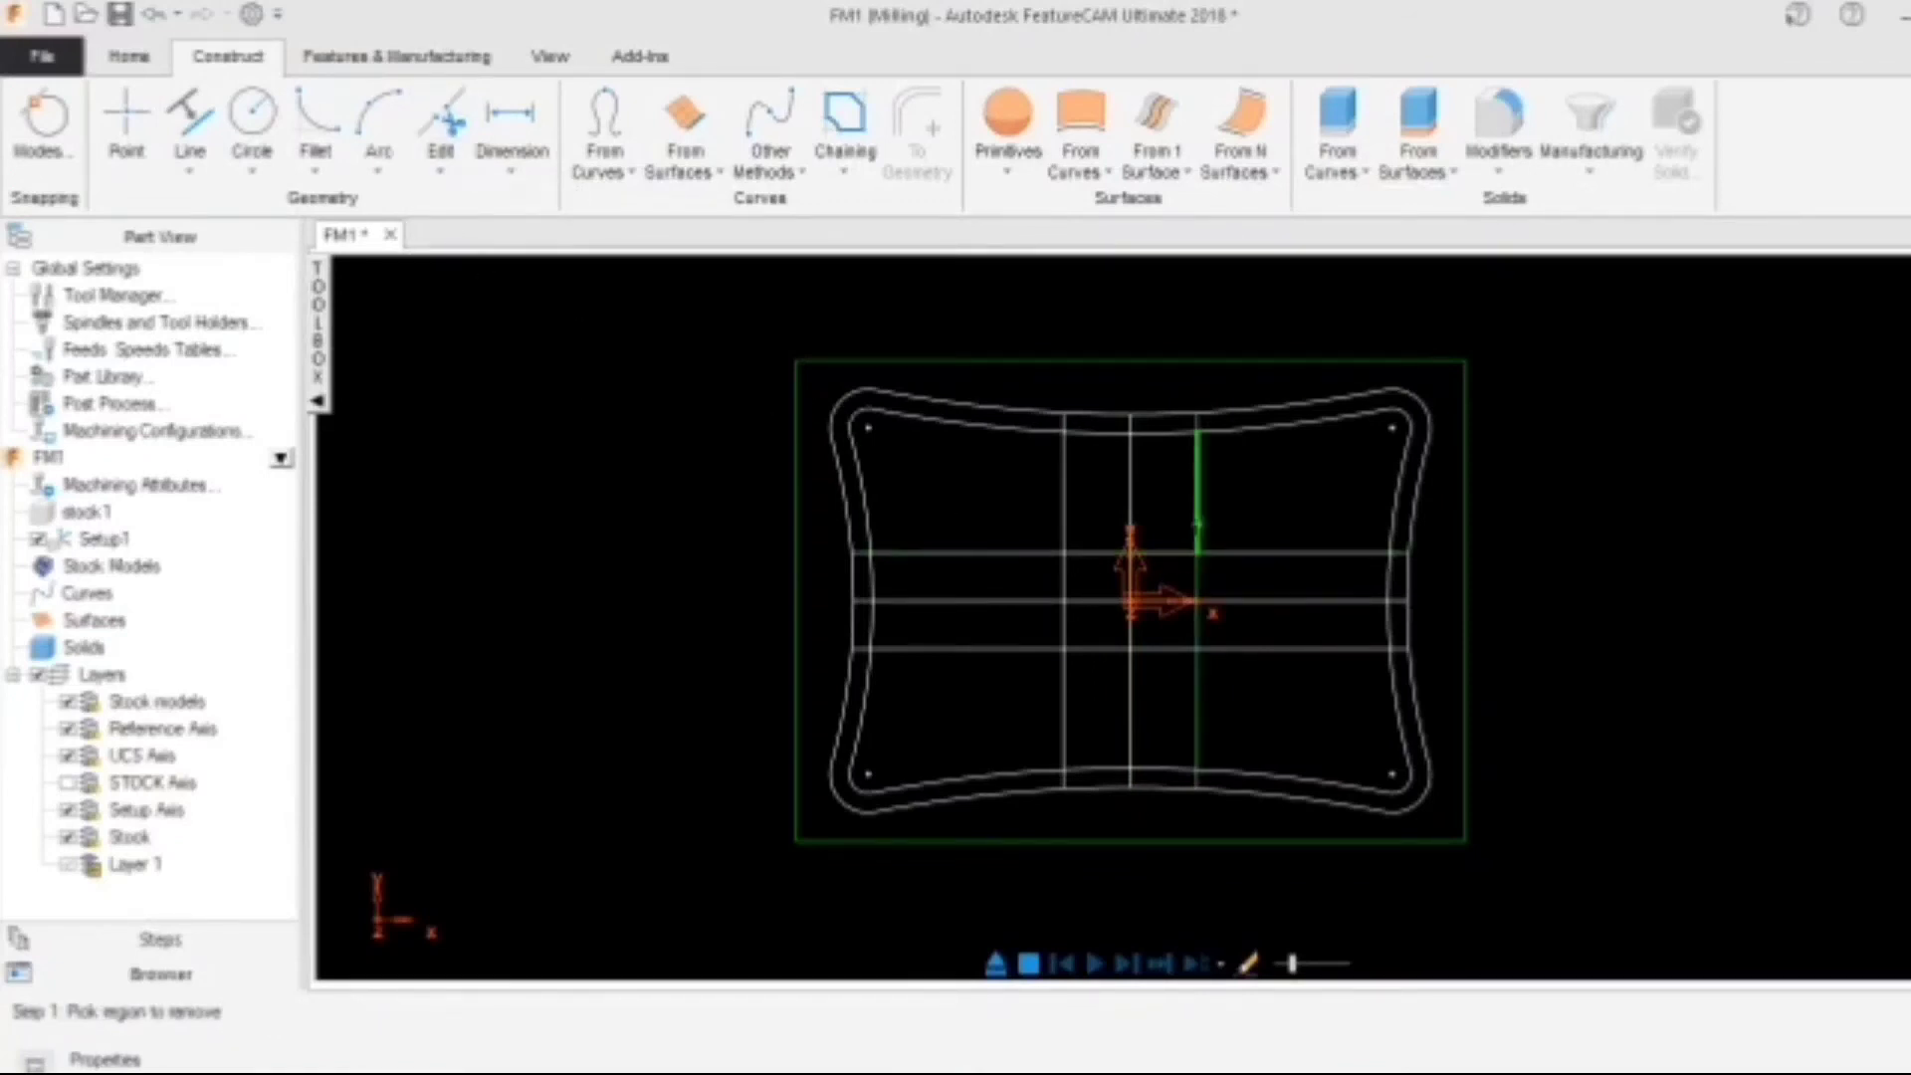
click(1198, 520)
click(1064, 498)
click(975, 553)
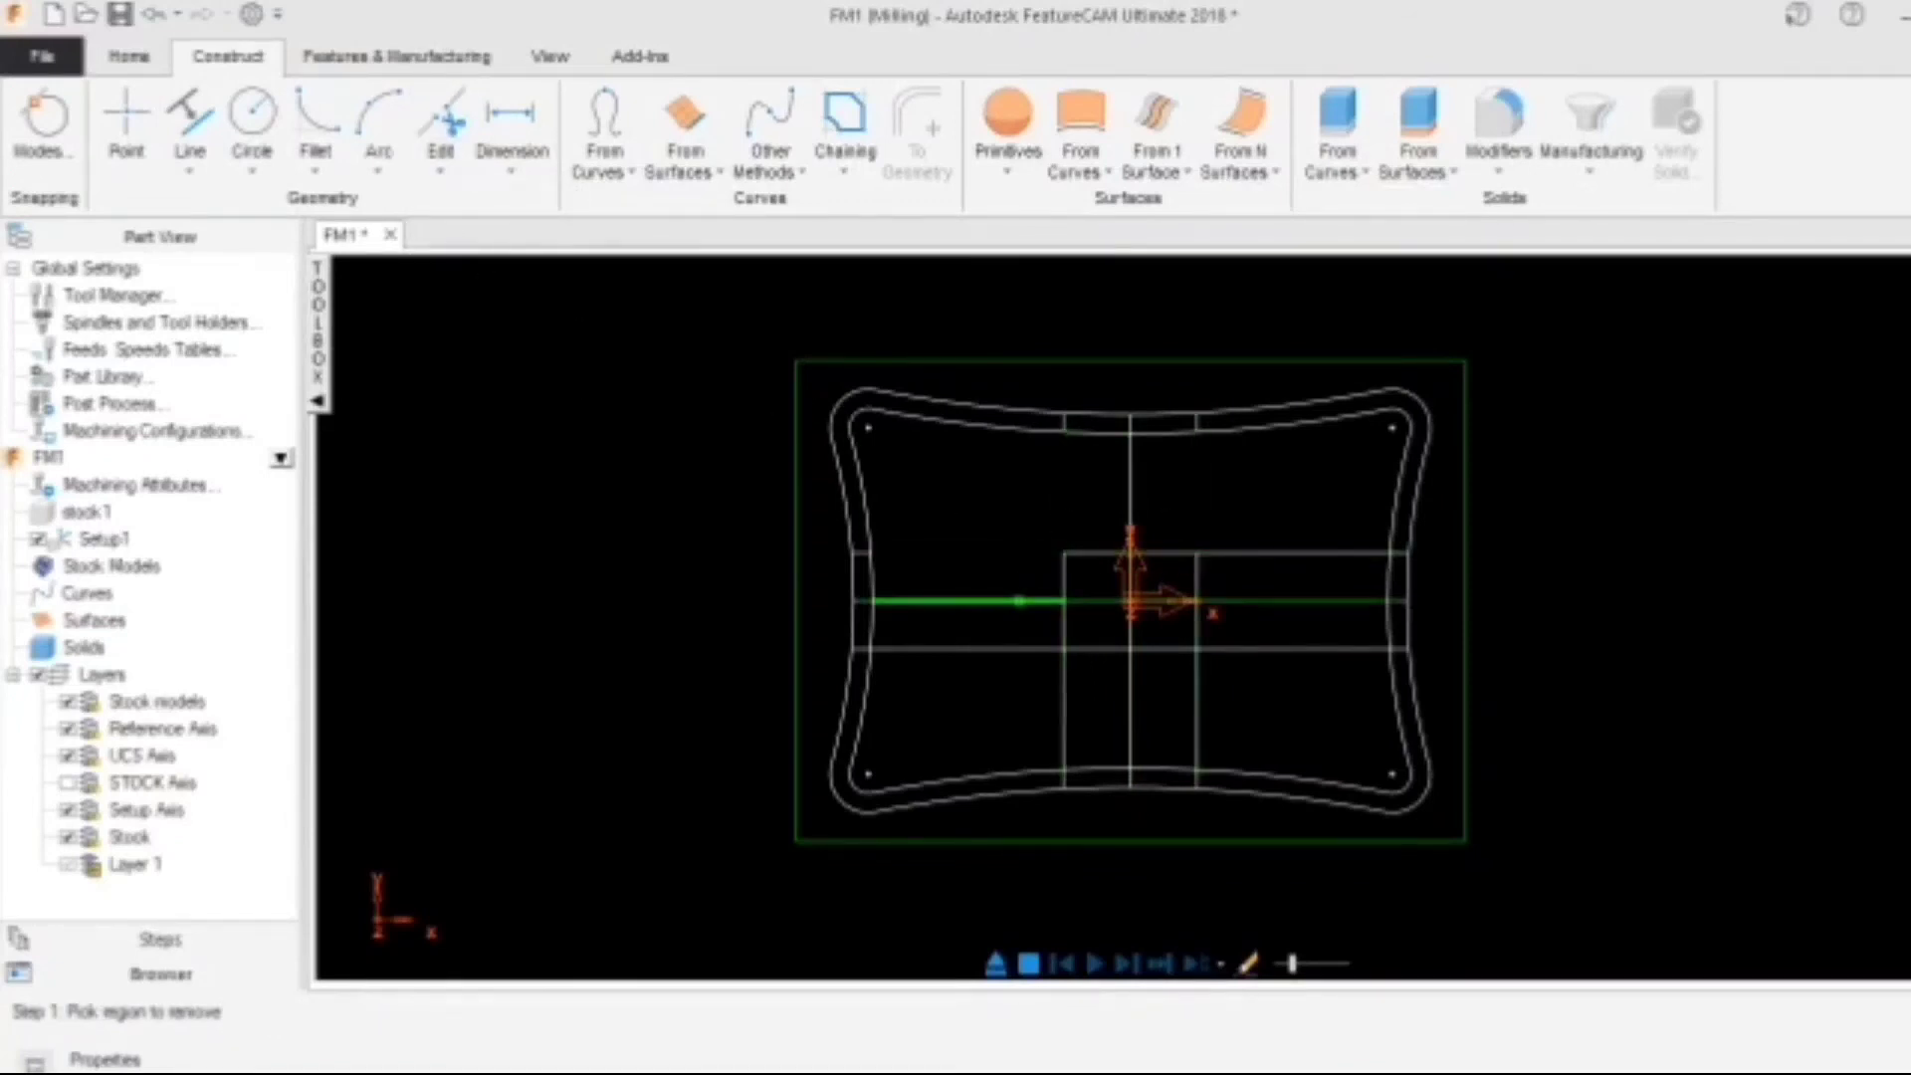
click(986, 649)
click(1065, 717)
click(1198, 717)
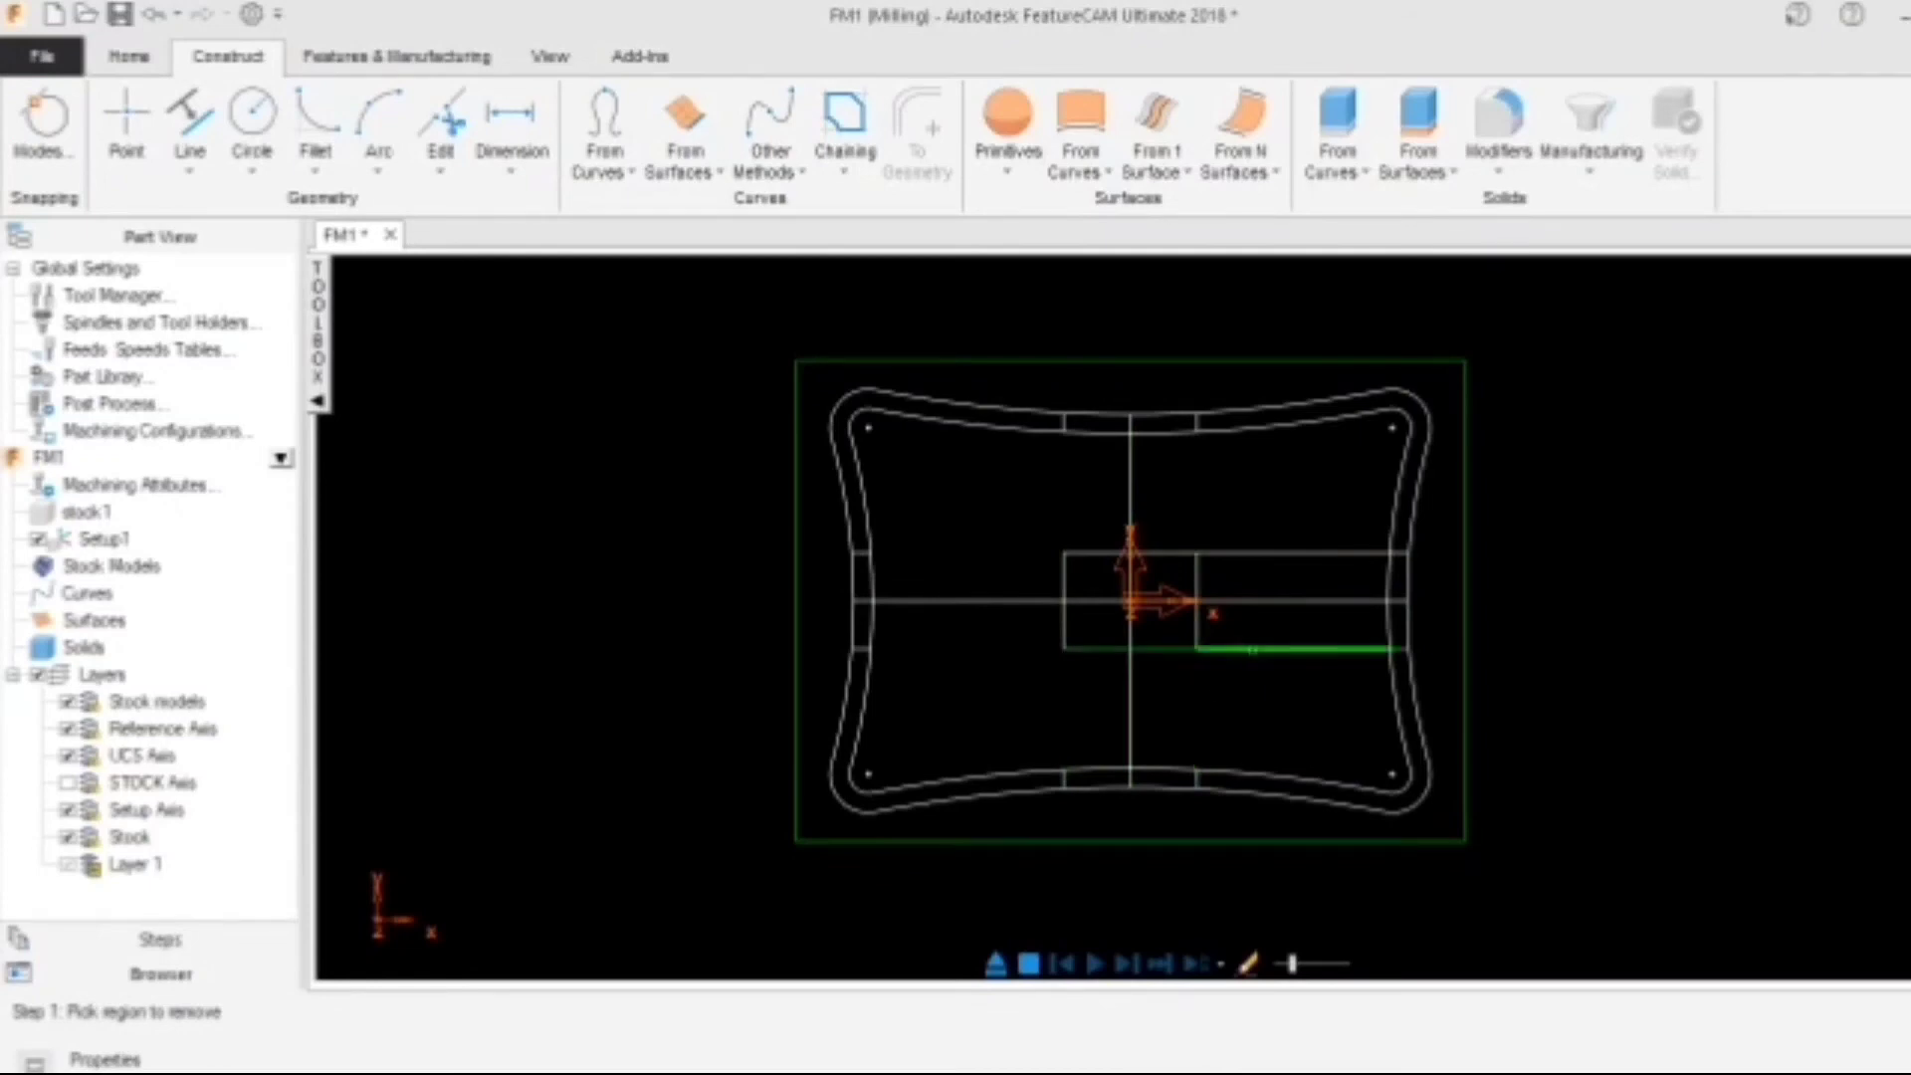
click(1252, 649)
click(1254, 552)
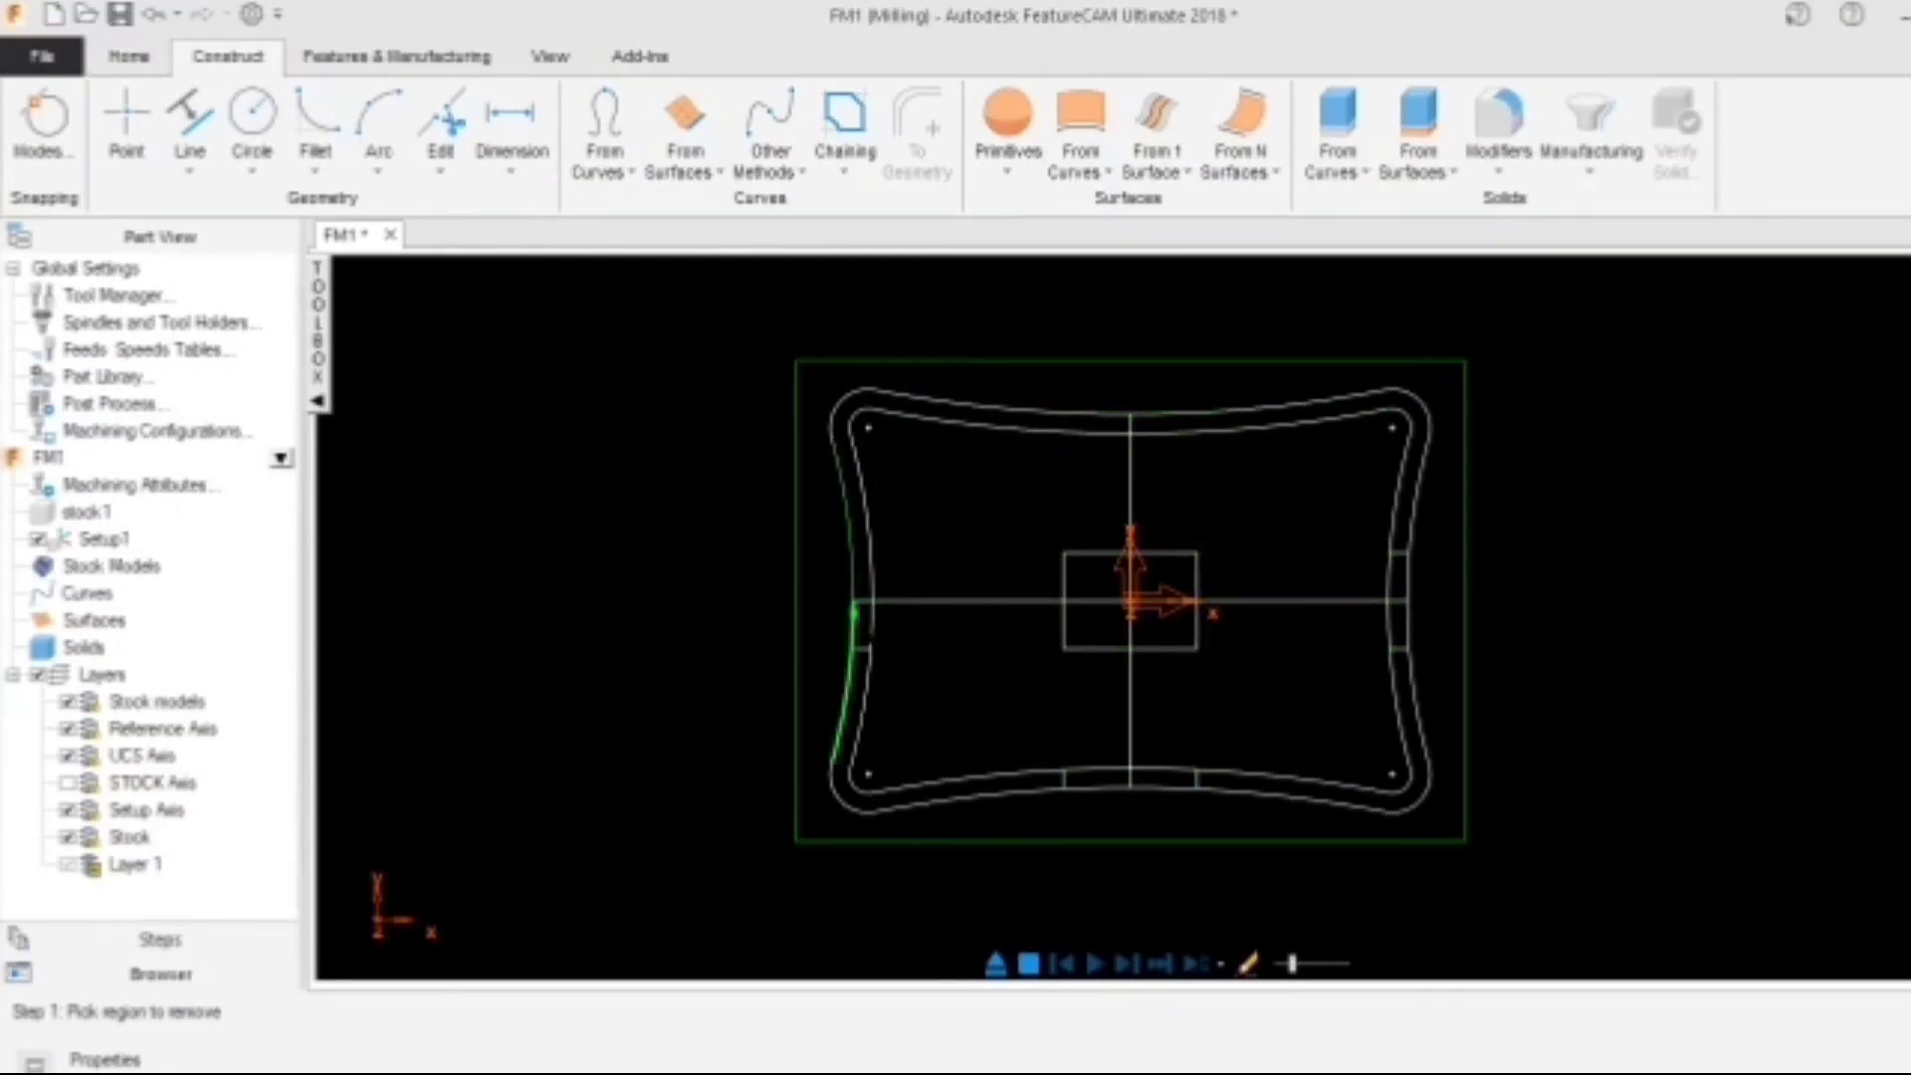
Clip away the short leftover pieces of the offset lines between the inner and outer outlines
click(862, 649)
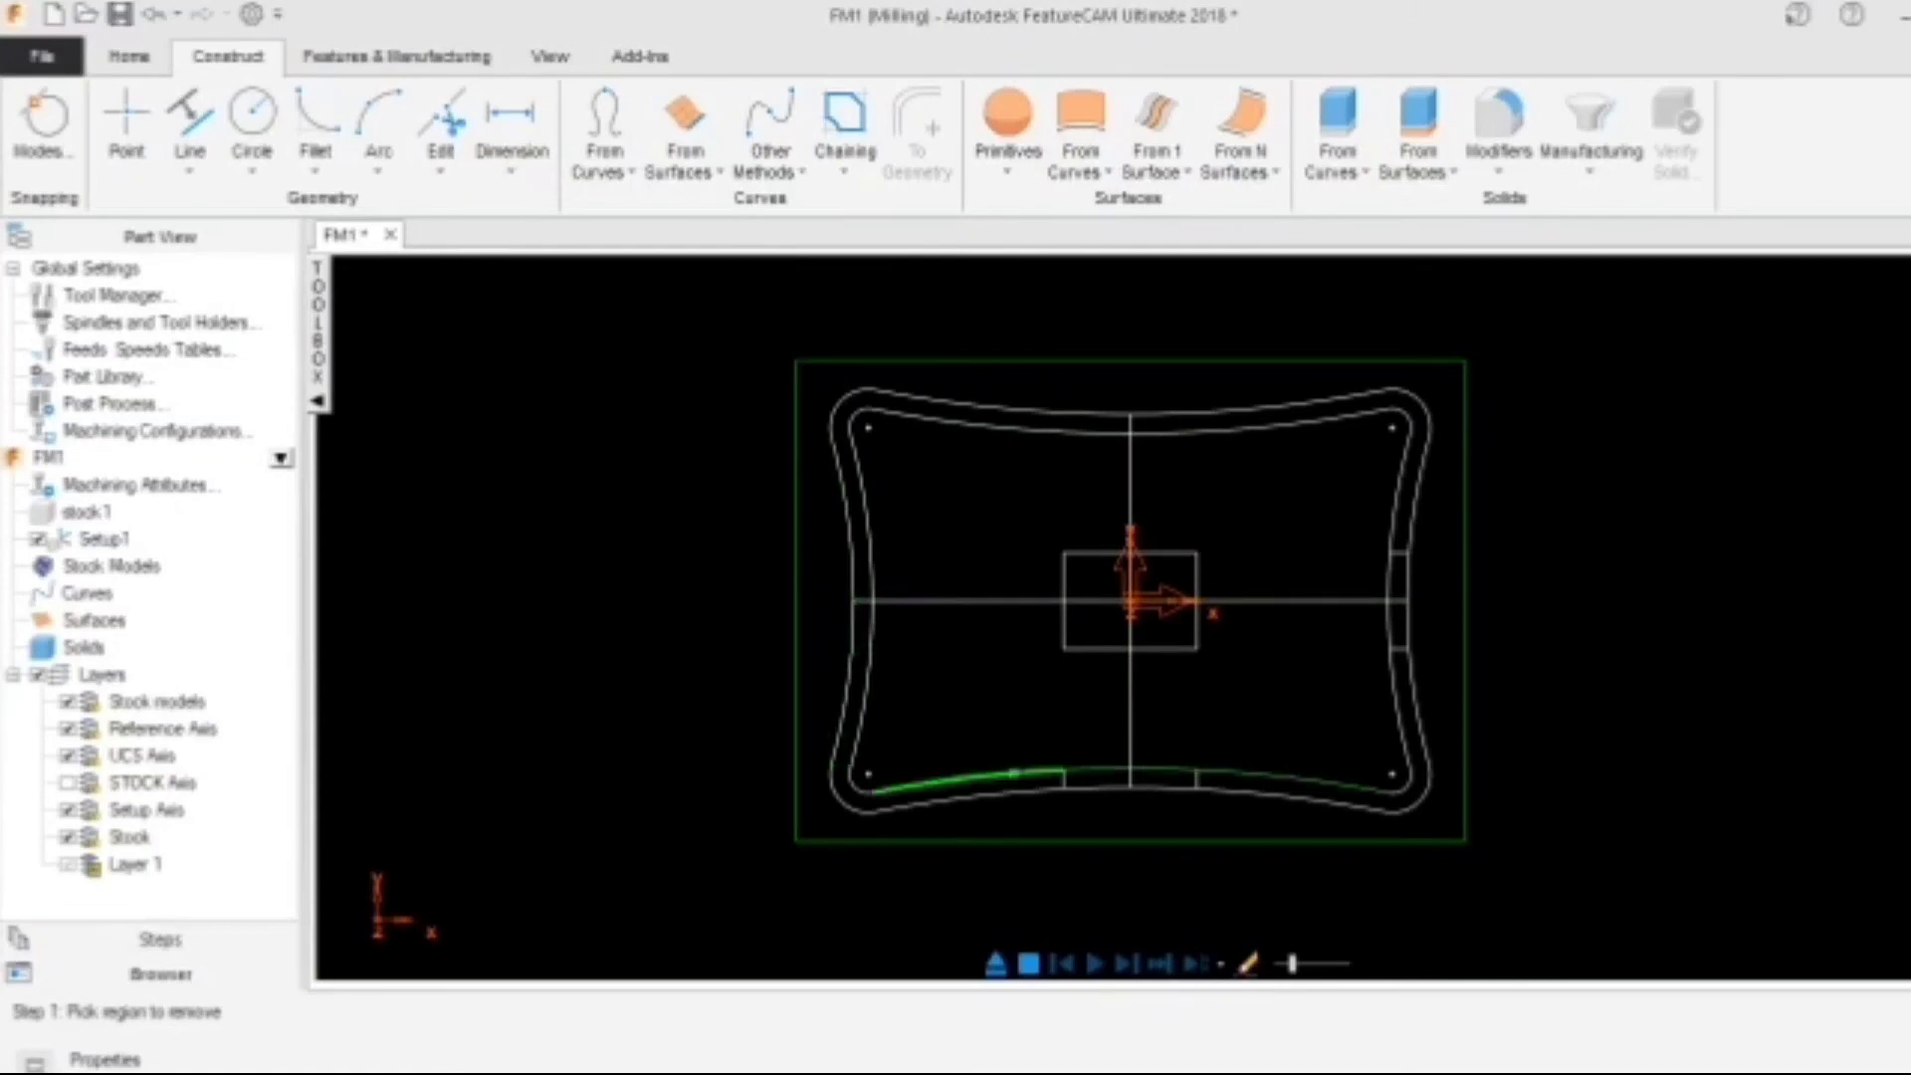
click(1064, 778)
click(1197, 779)
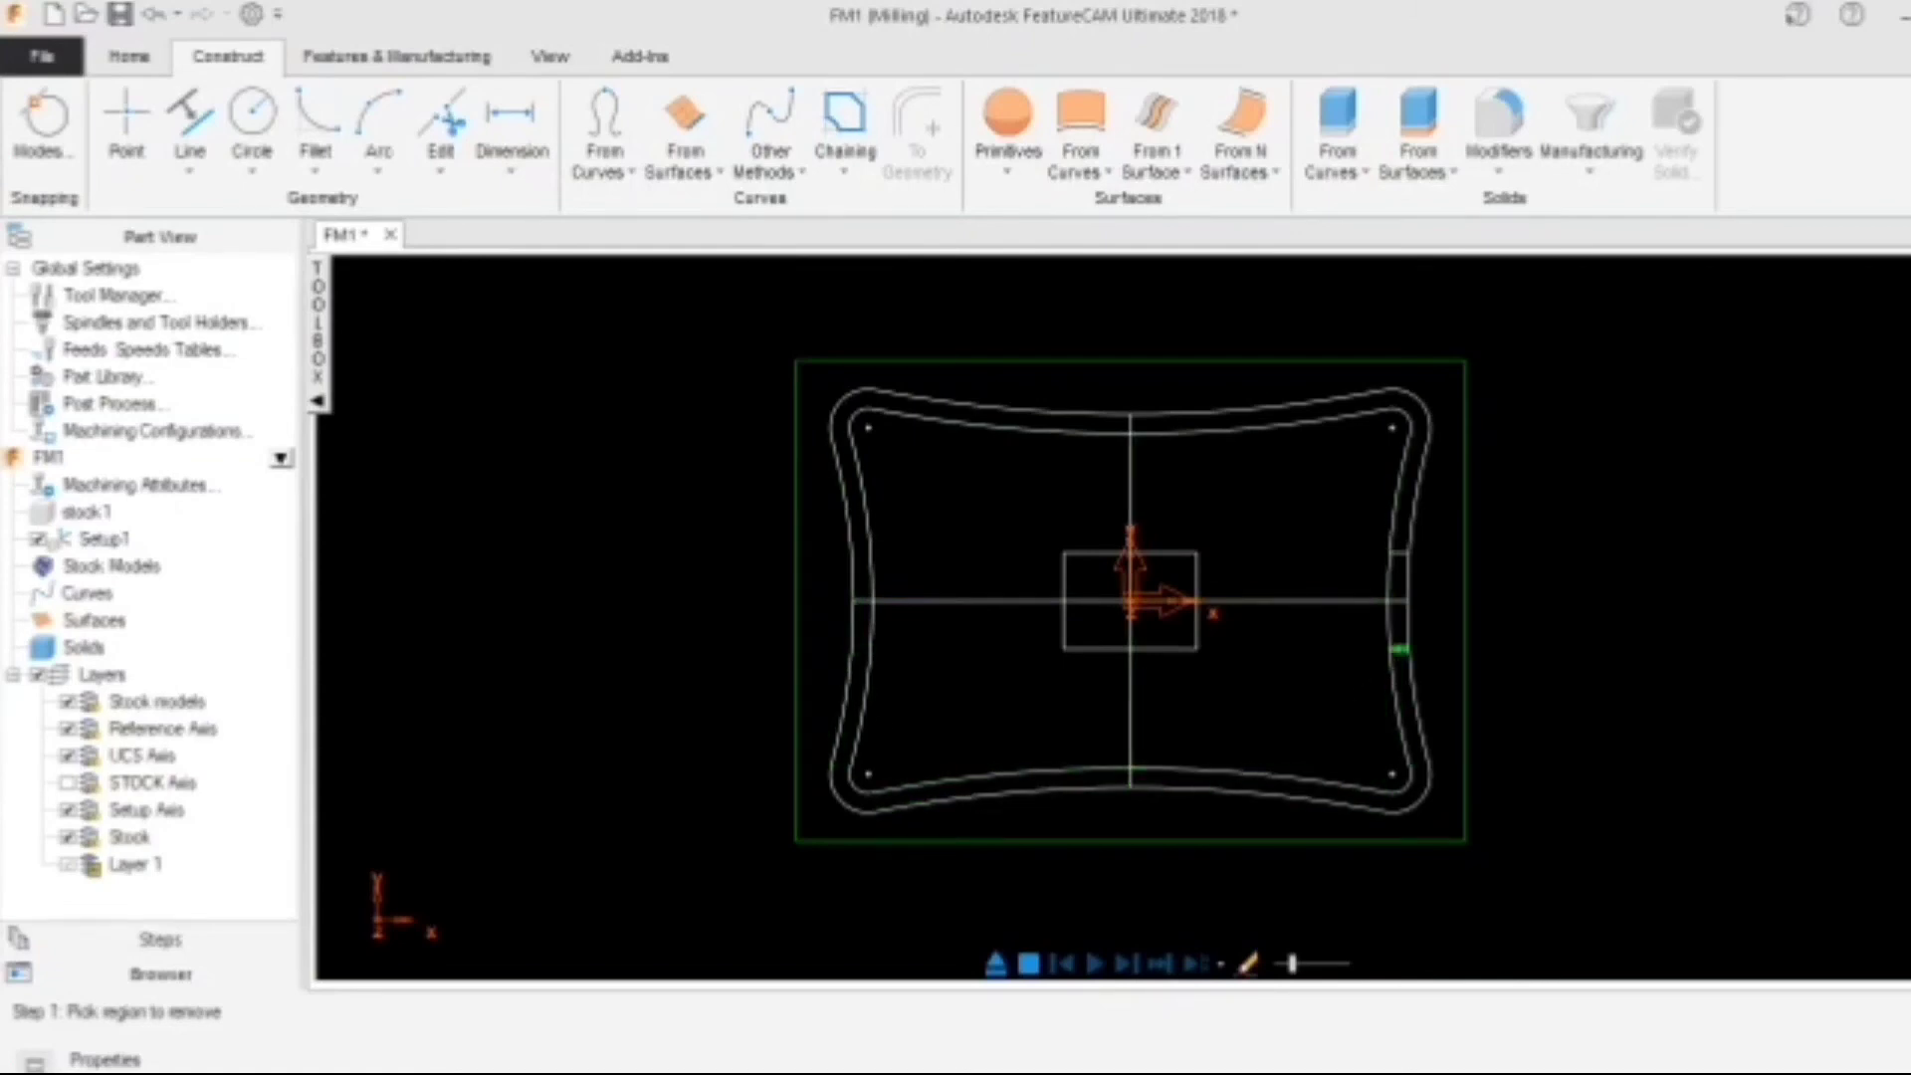
click(1399, 649)
click(1398, 554)
key(Escape)
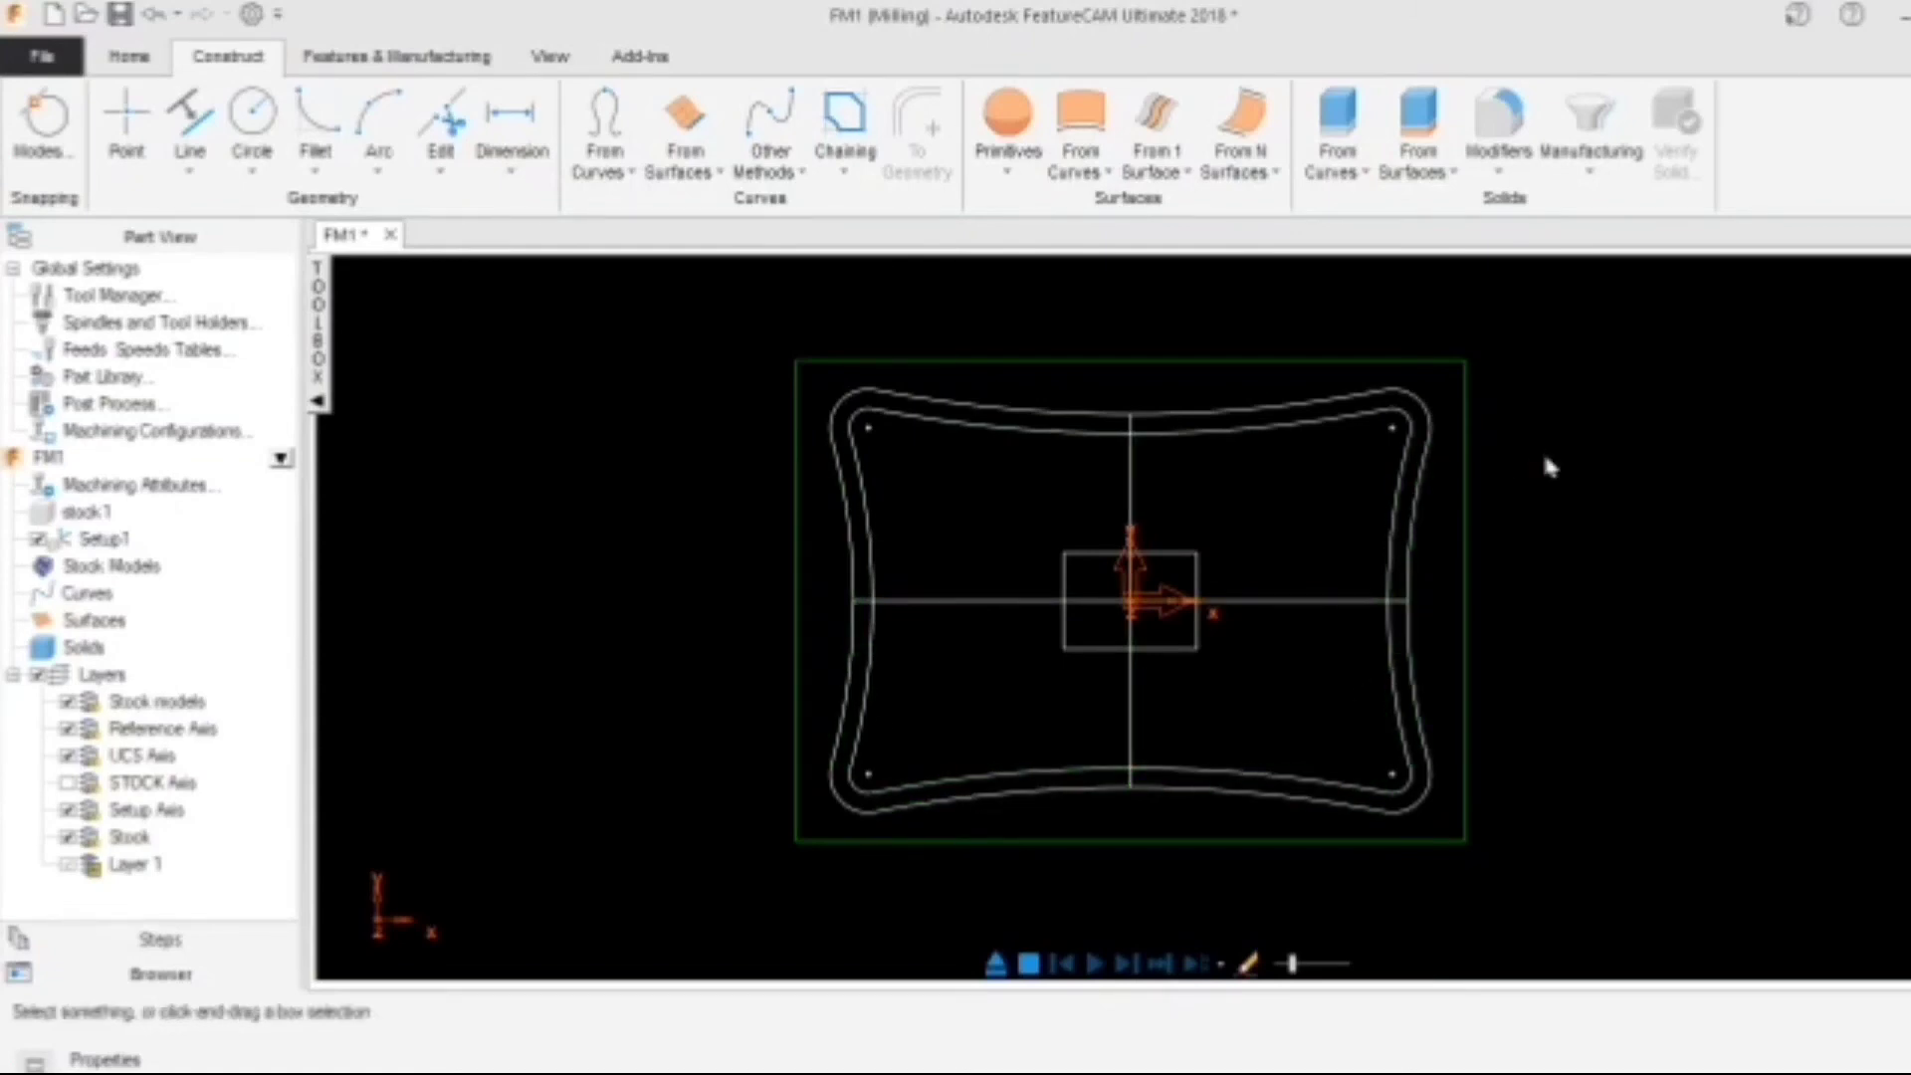
Round all four corners of the central rectangle with 10 mm radius corner fillets
scroll(1133, 591, up, 2)
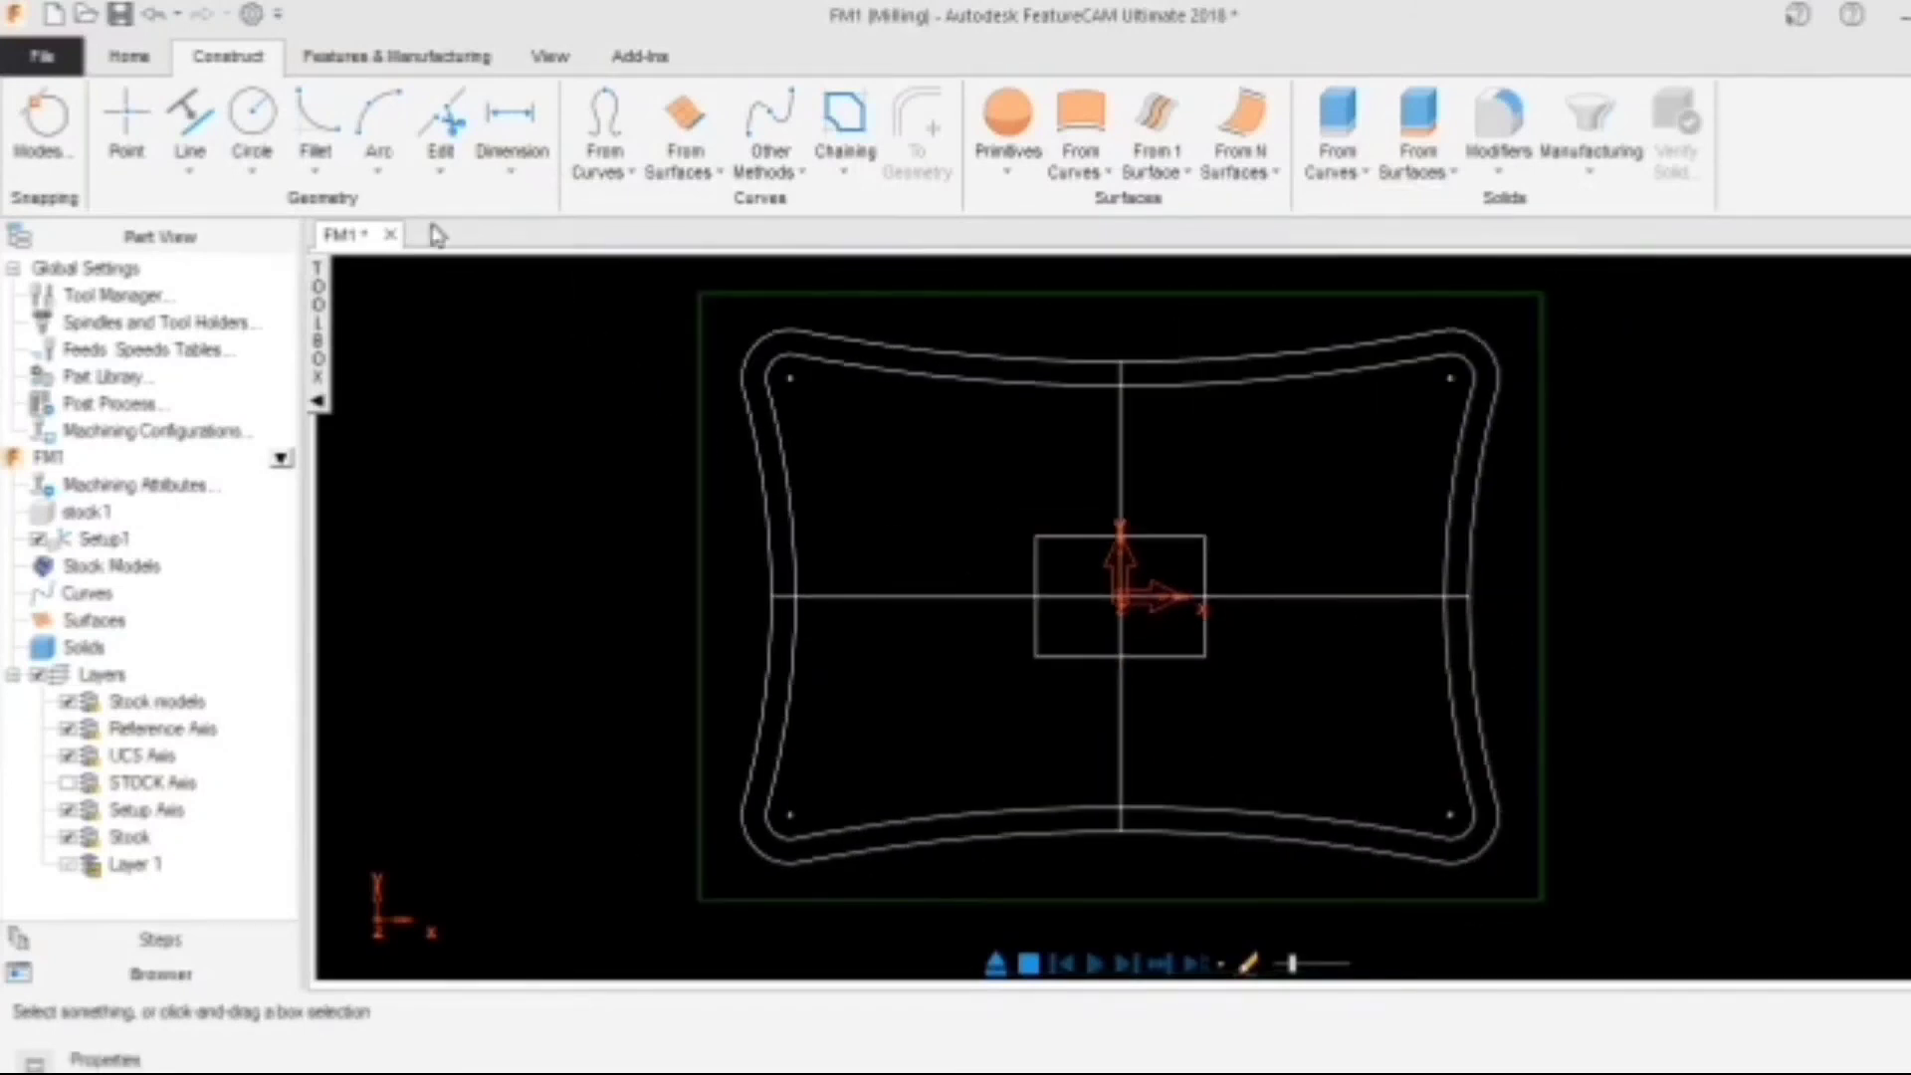
click(315, 167)
click(369, 220)
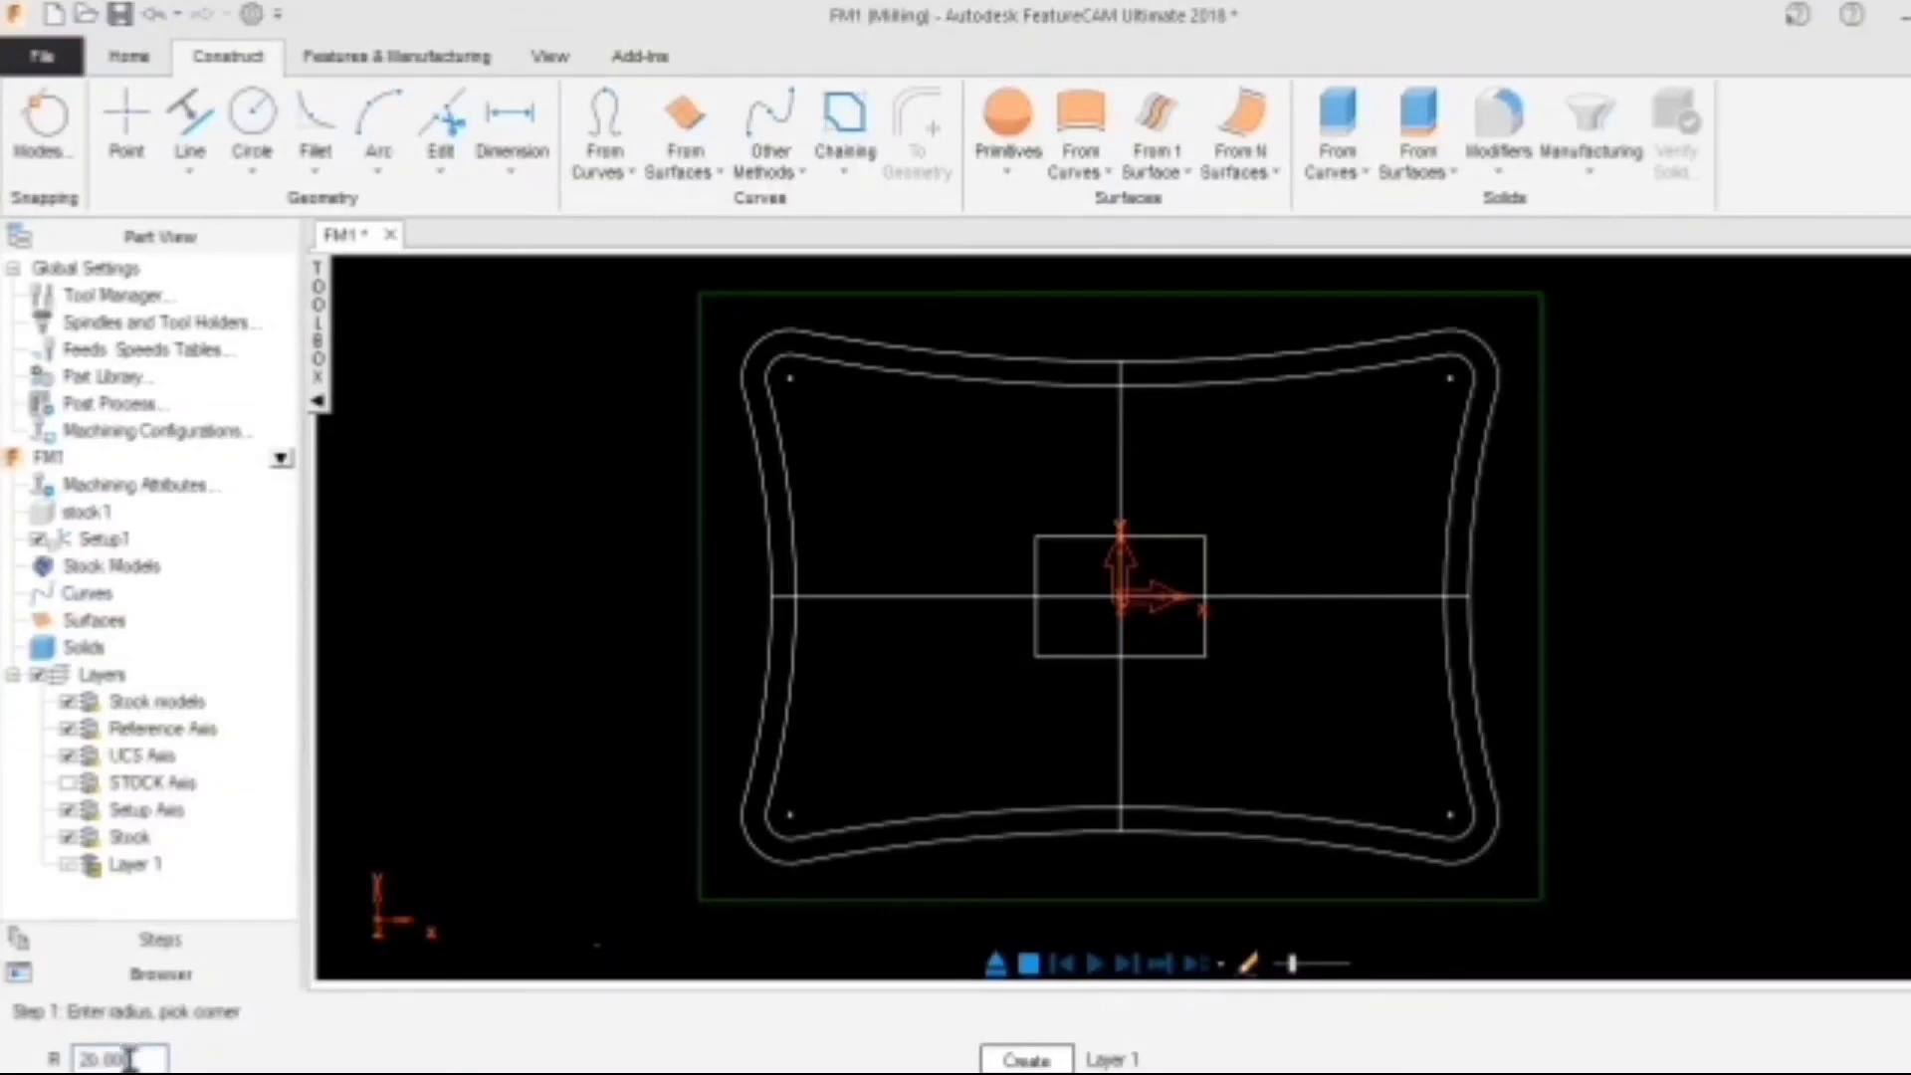
text(1)
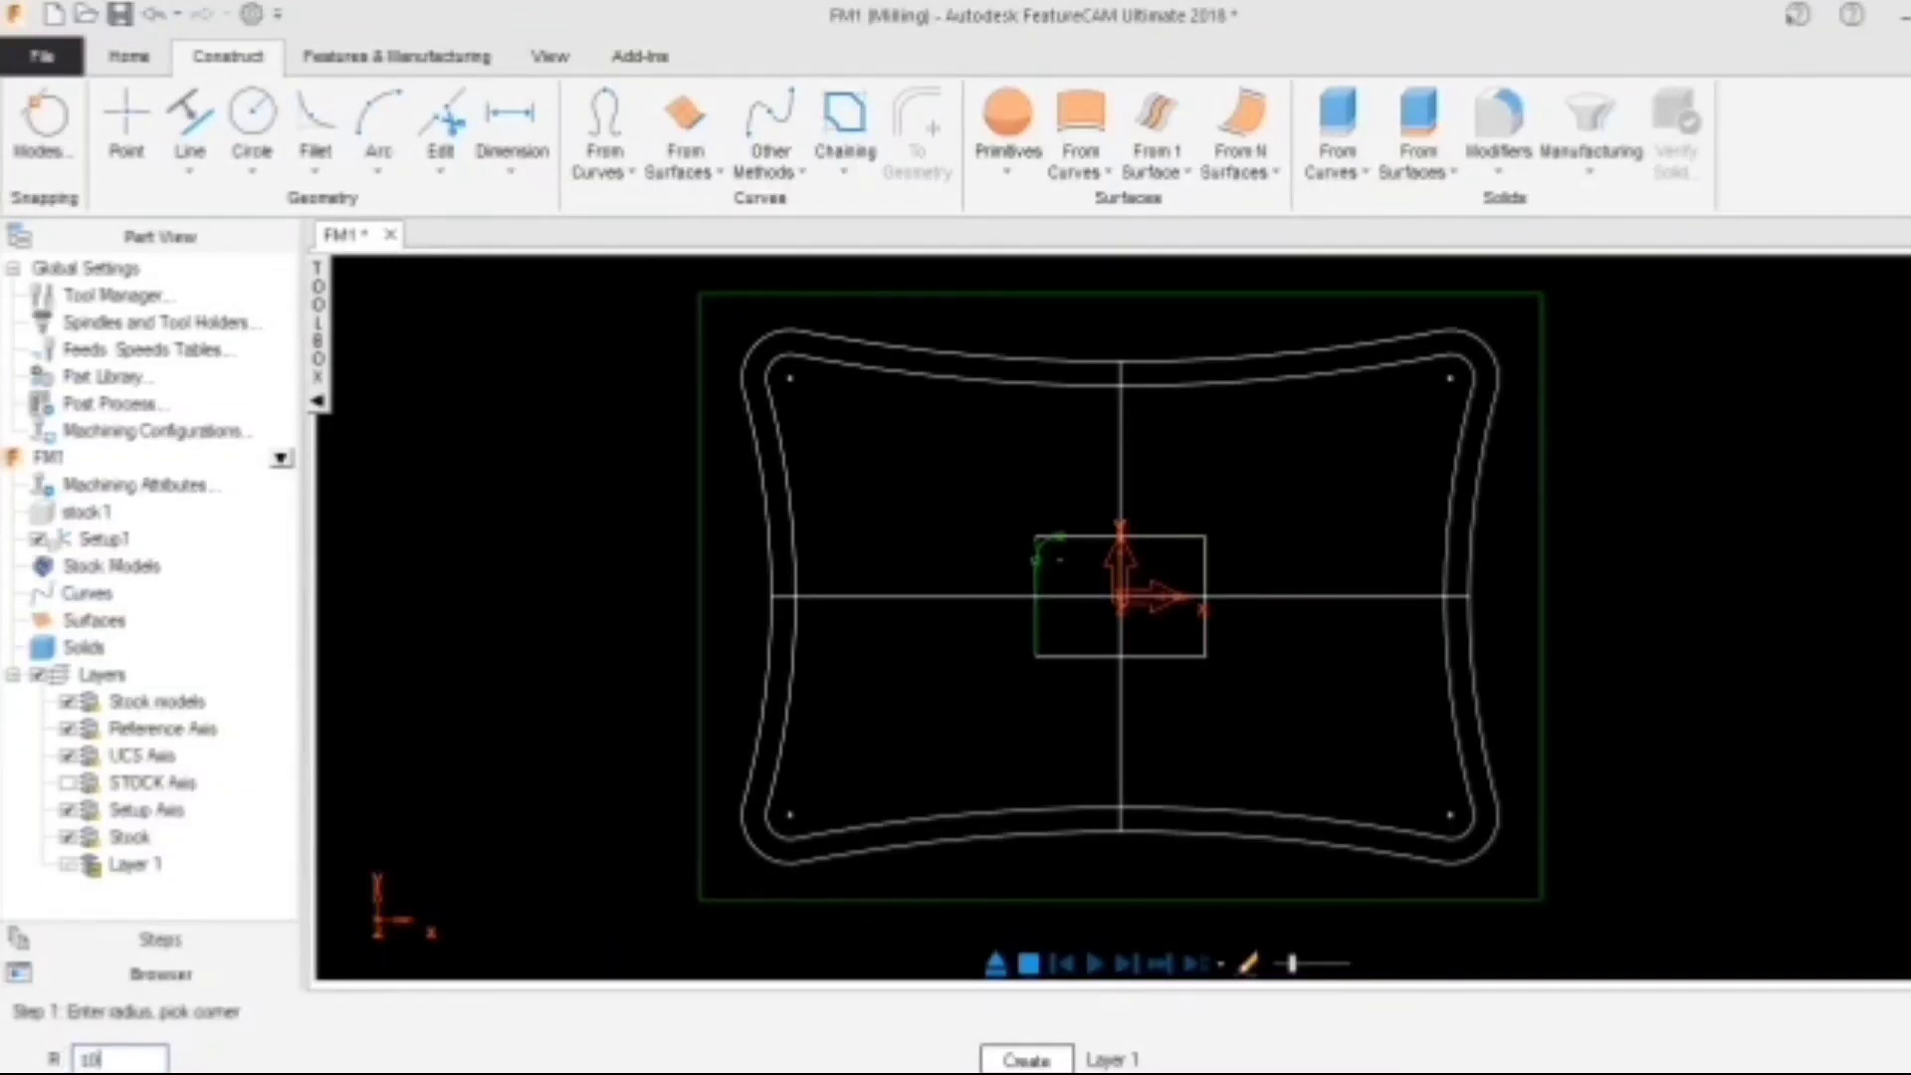
text(0)
click(1041, 545)
click(1040, 652)
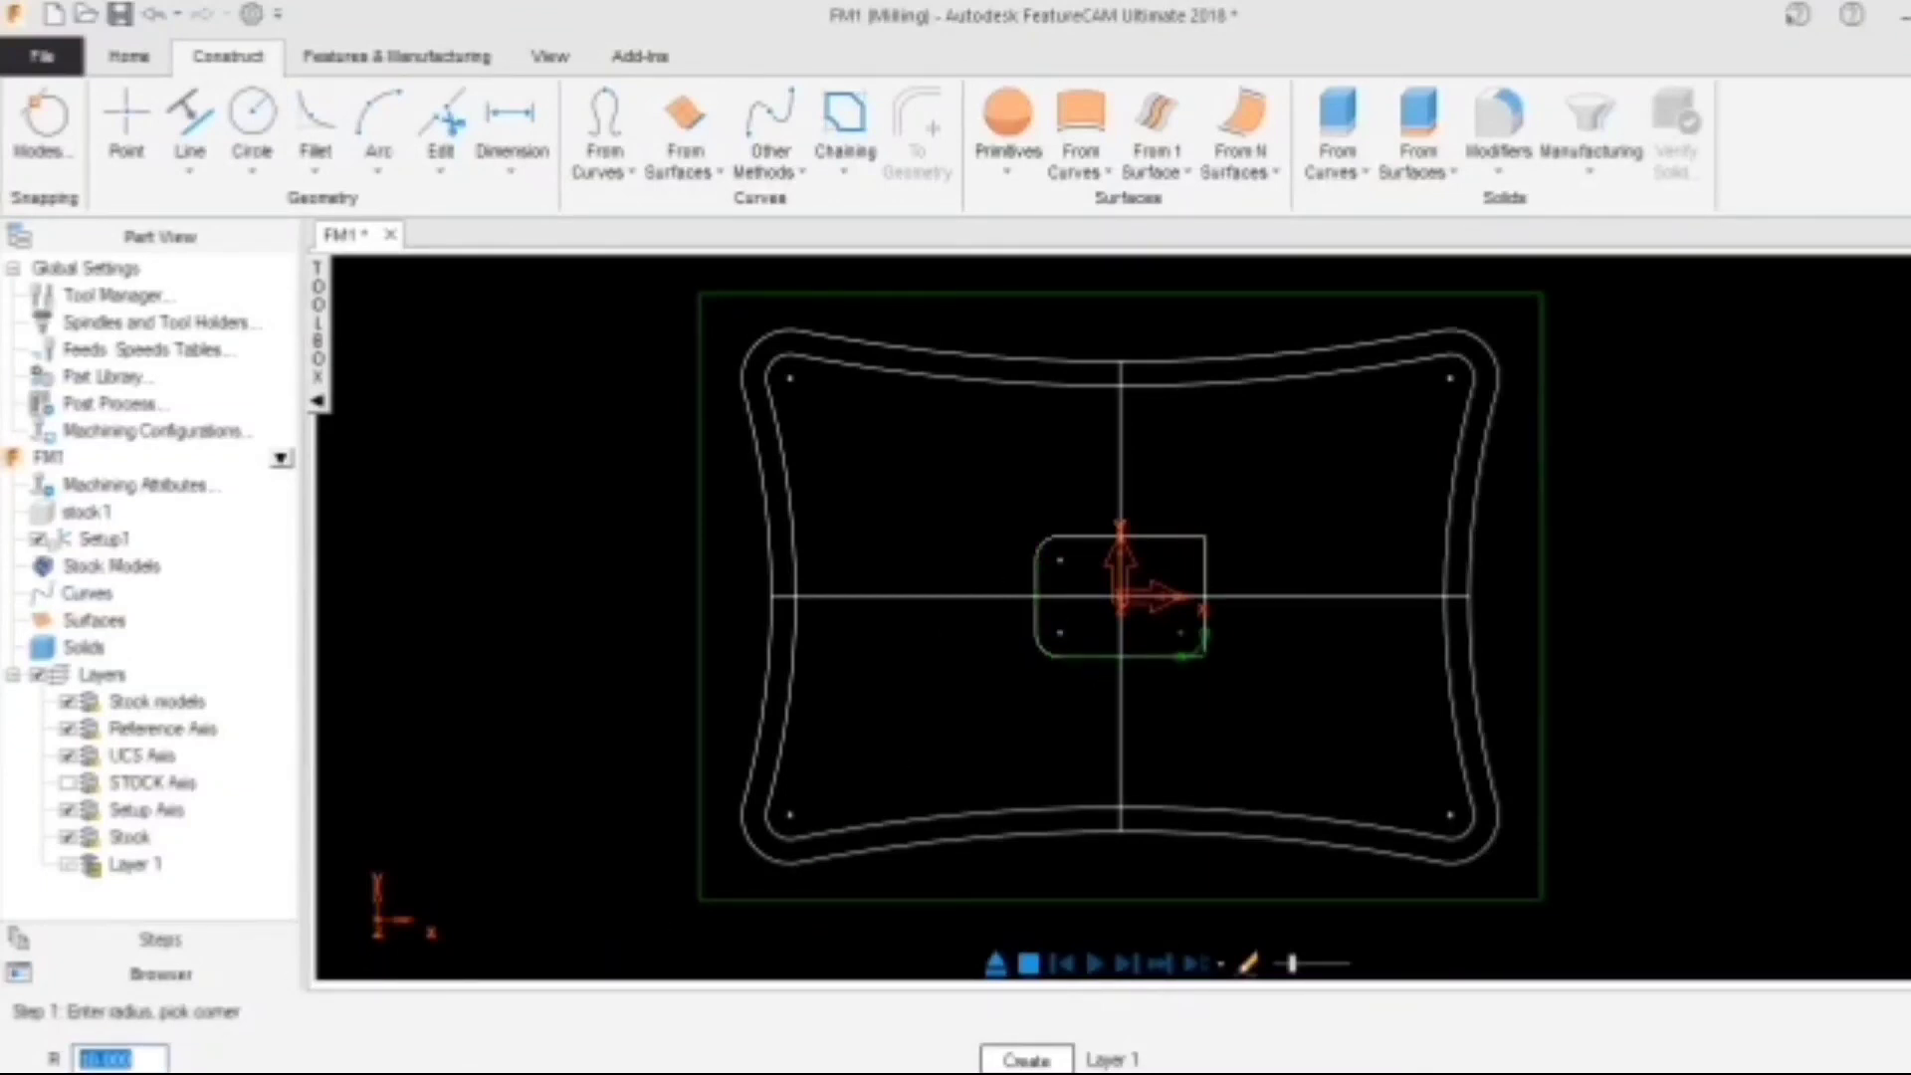
click(1197, 652)
key(Escape)
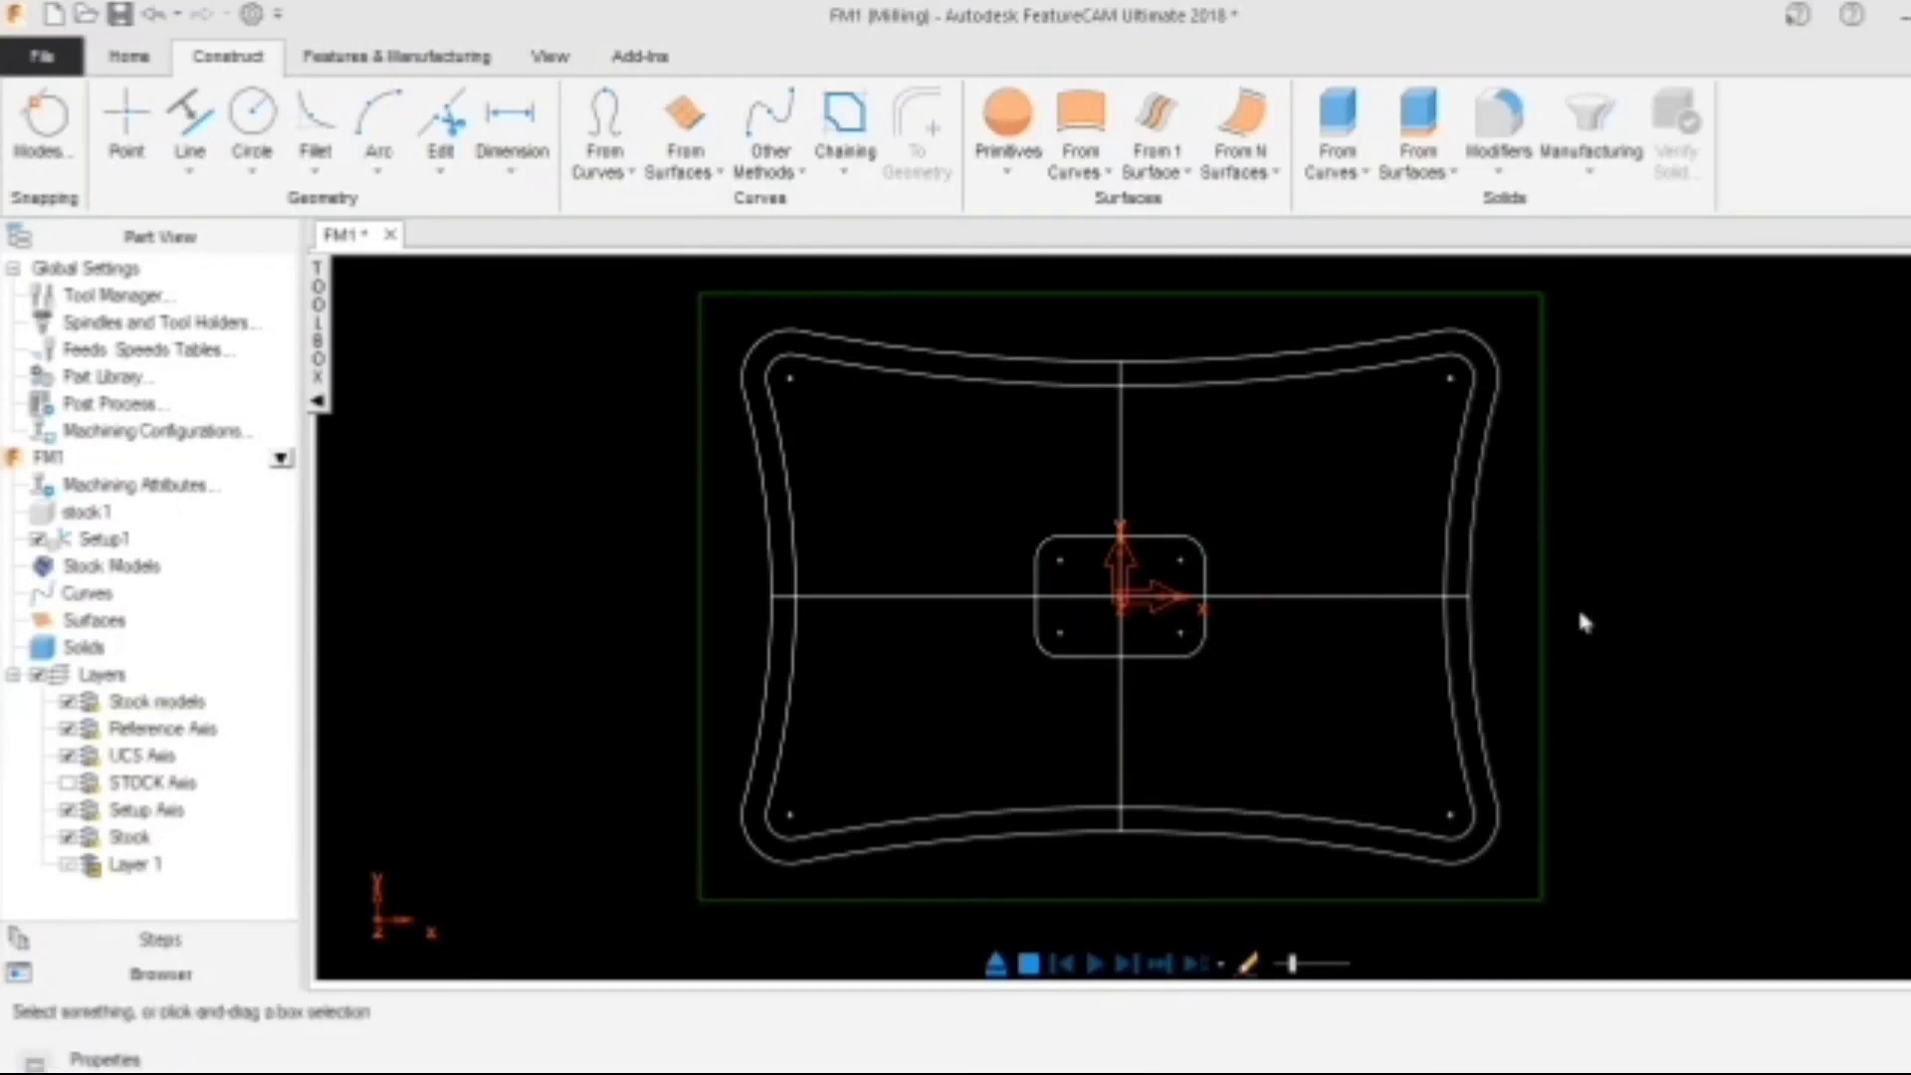
Bring up the Home commands for displaying and editing the part
scroll(1582, 619, down, 1)
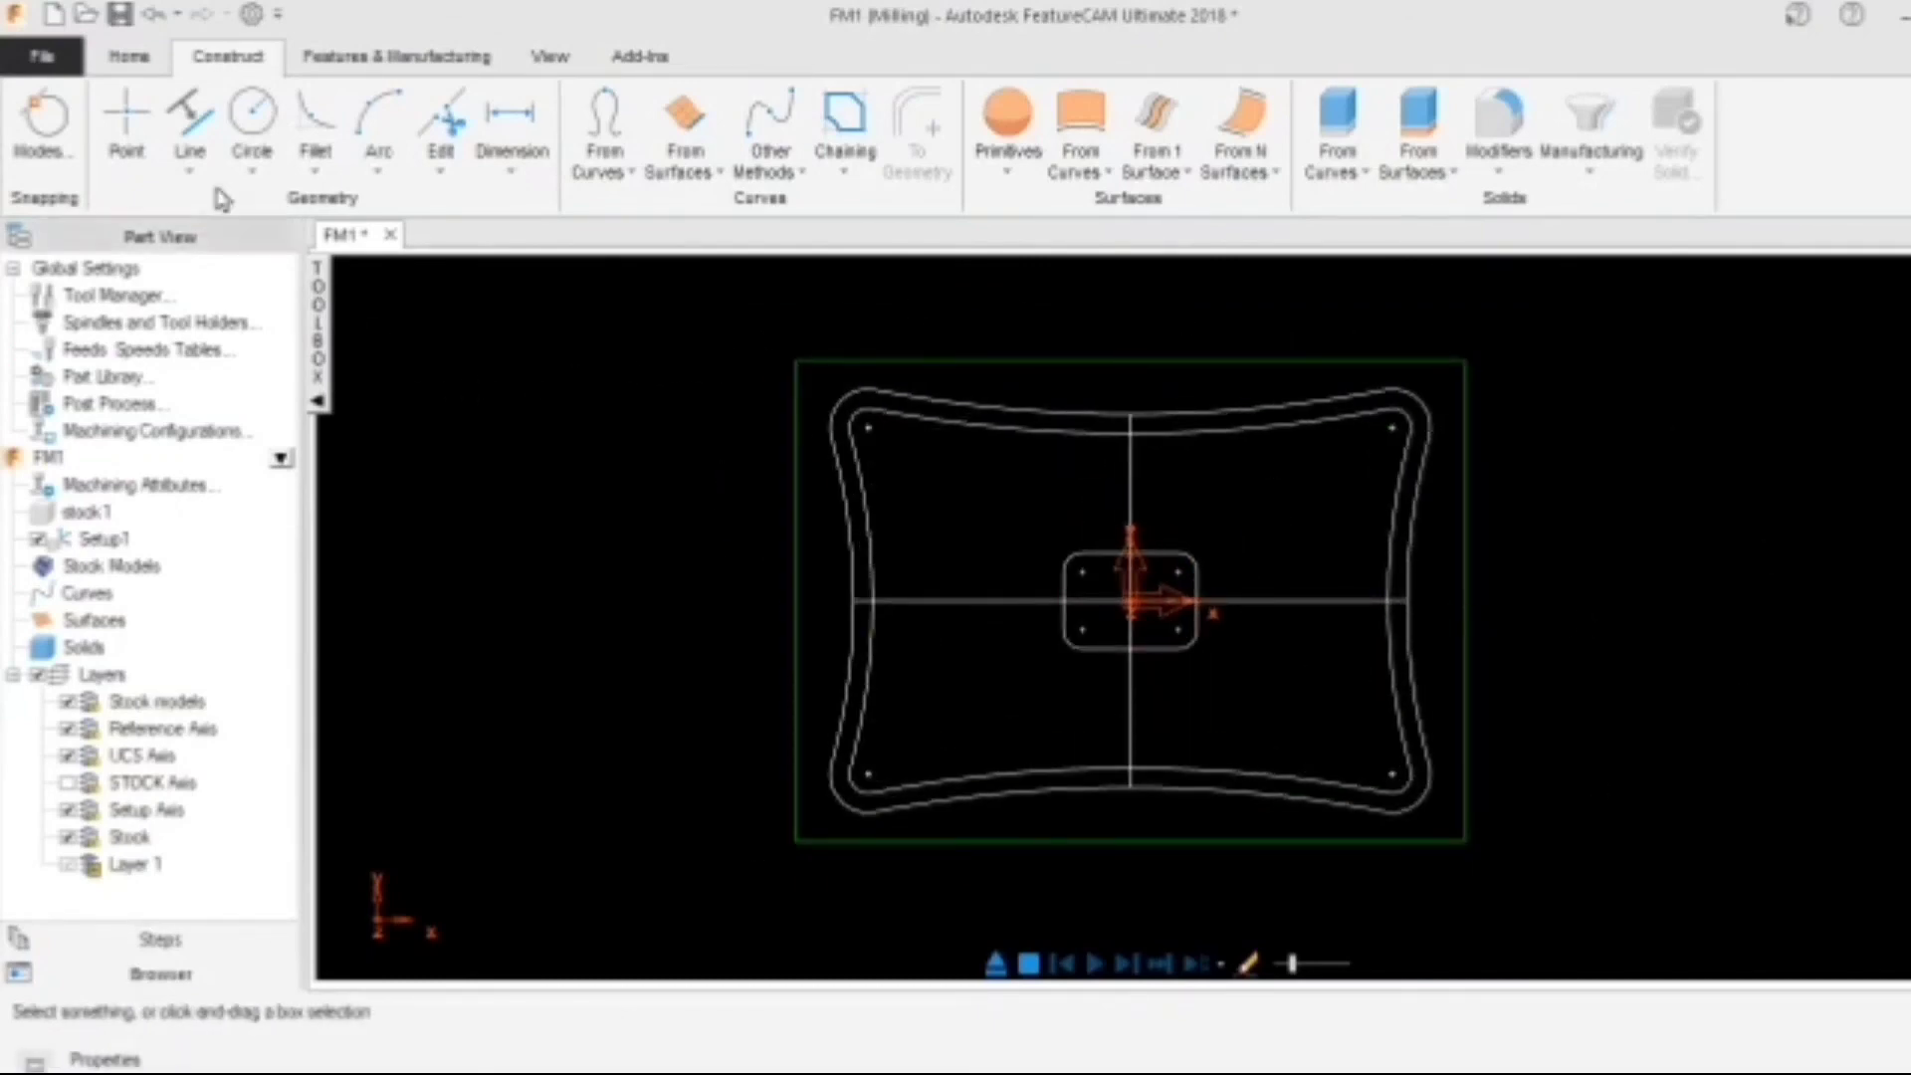
click(132, 60)
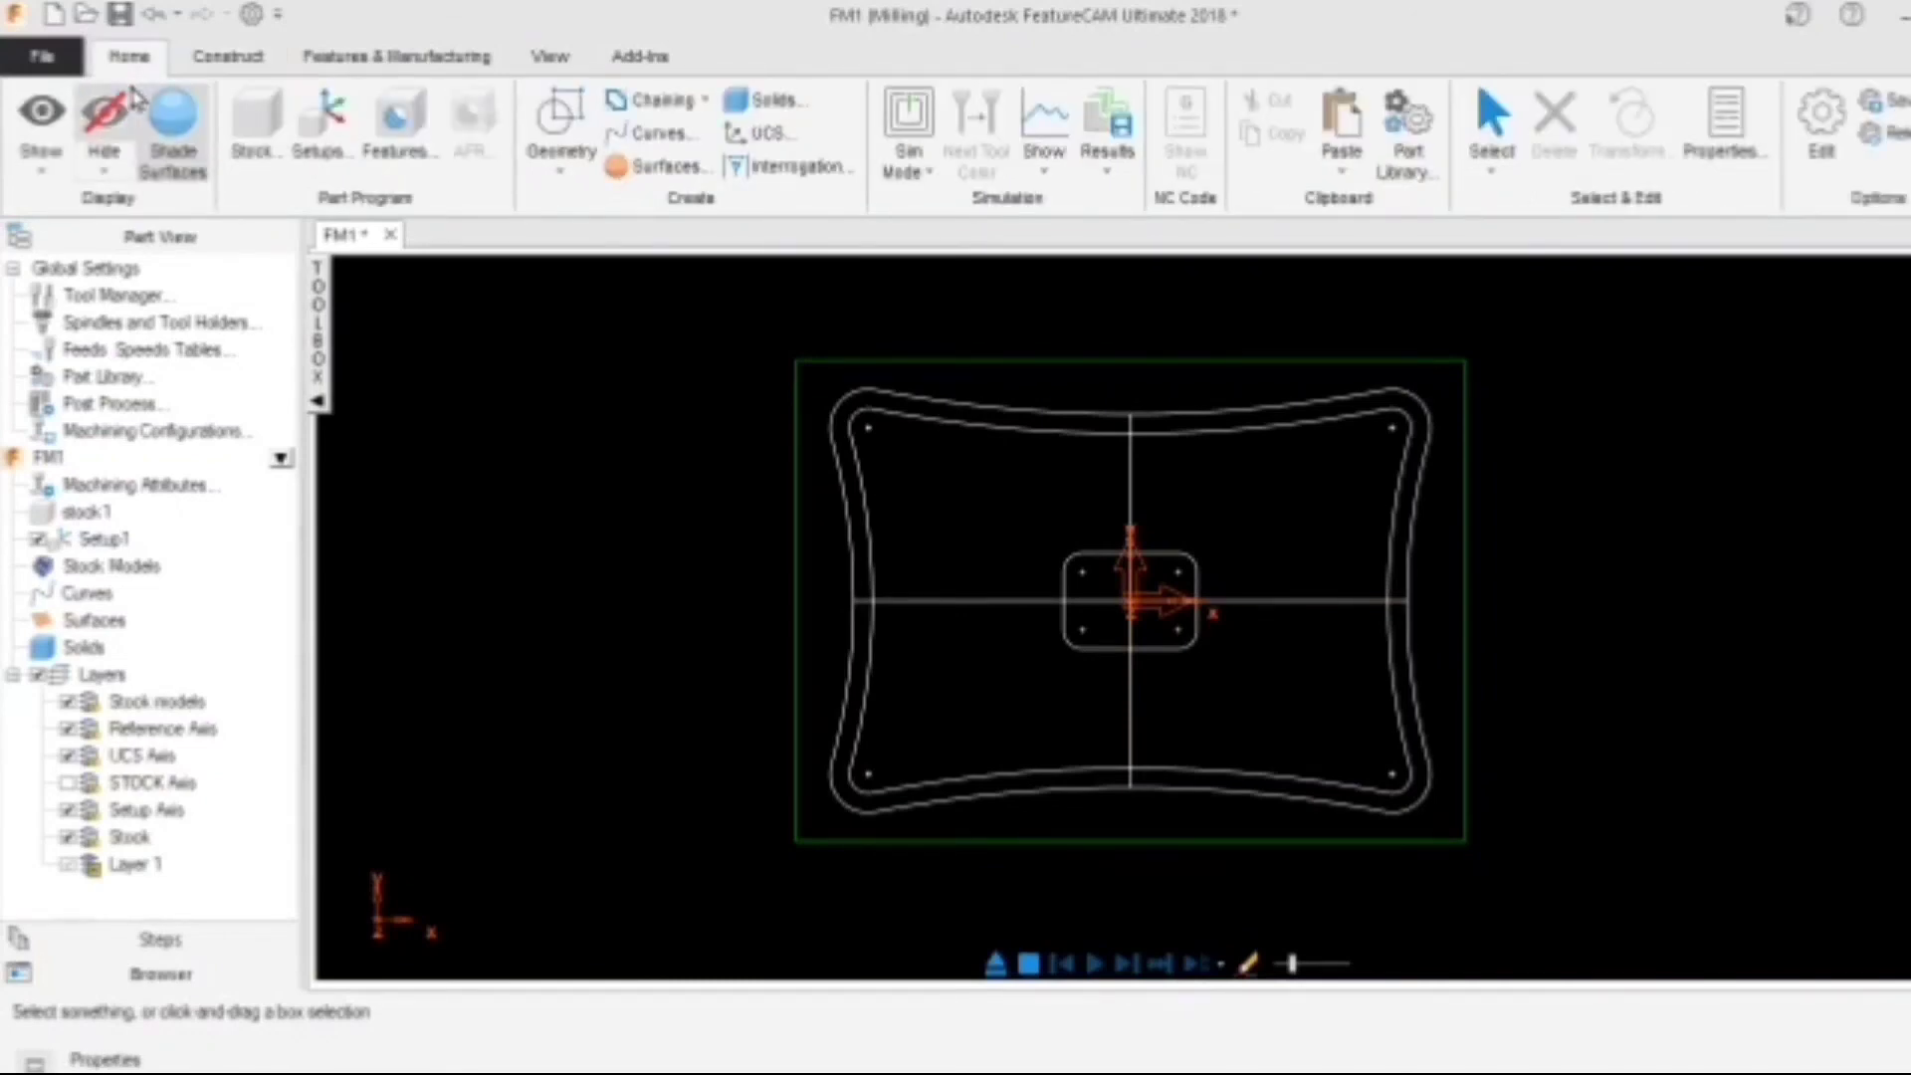